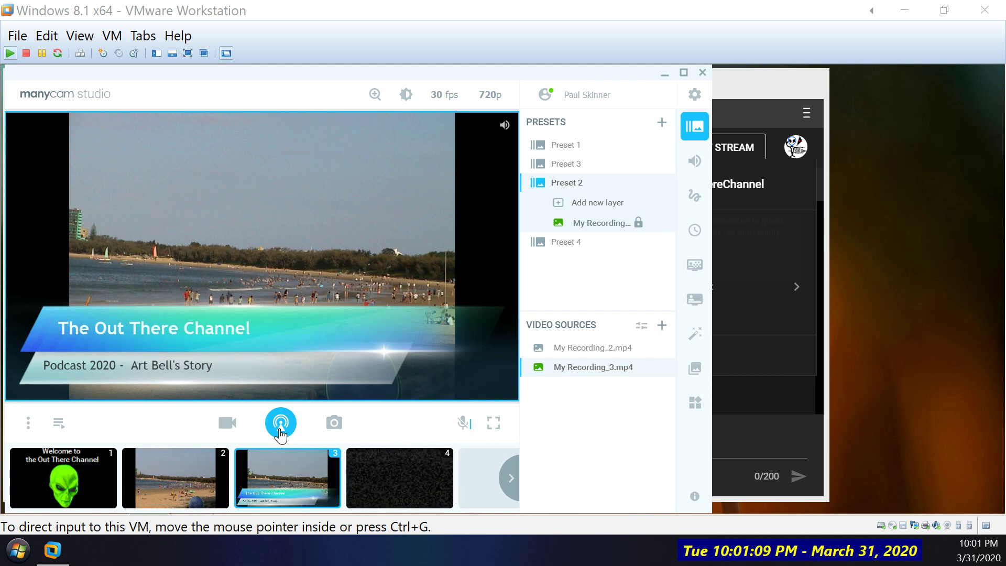
Step: Open the live streaming setup and add a custom RTMP server named YT-Unlisted
click(280, 432)
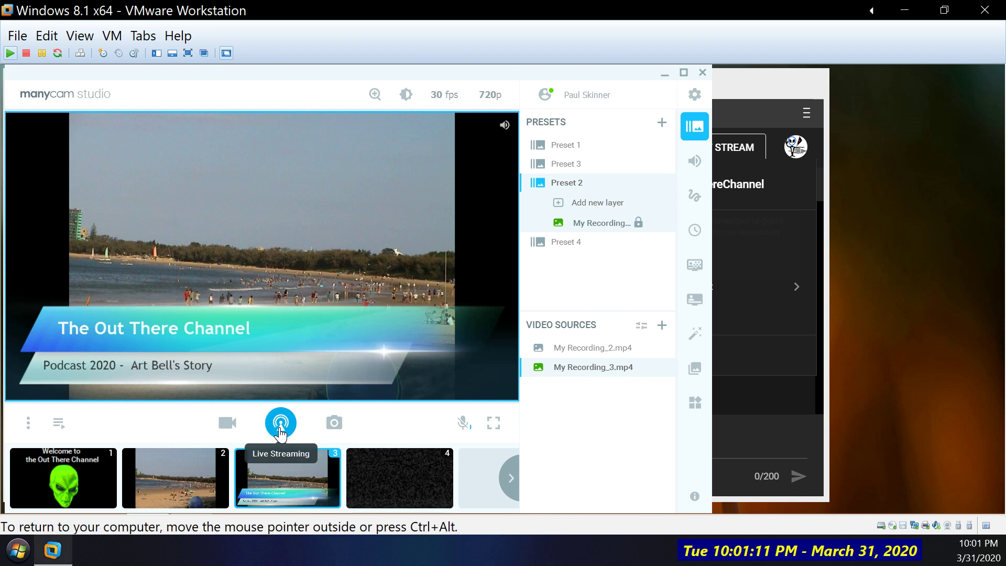
click(277, 427)
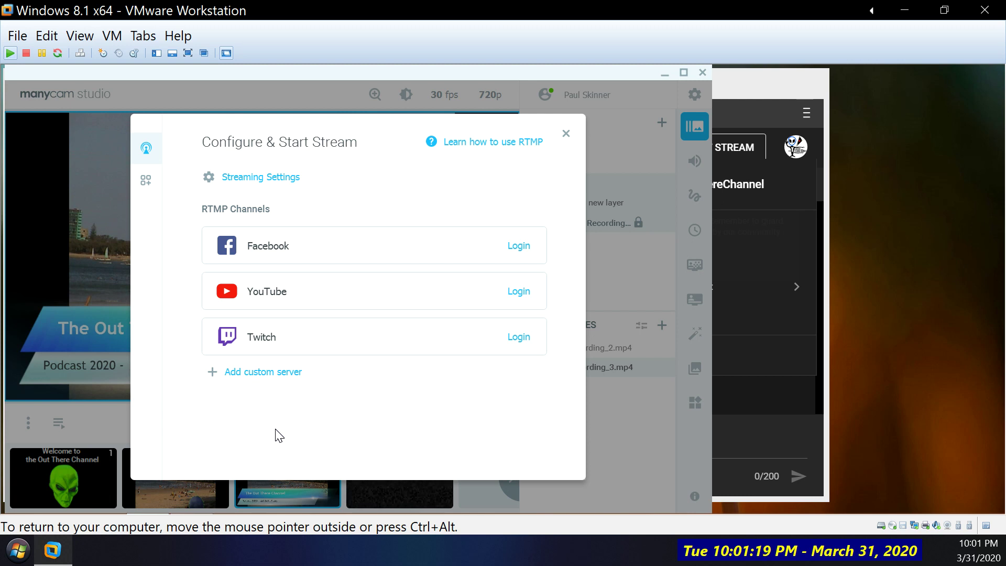
click(236, 377)
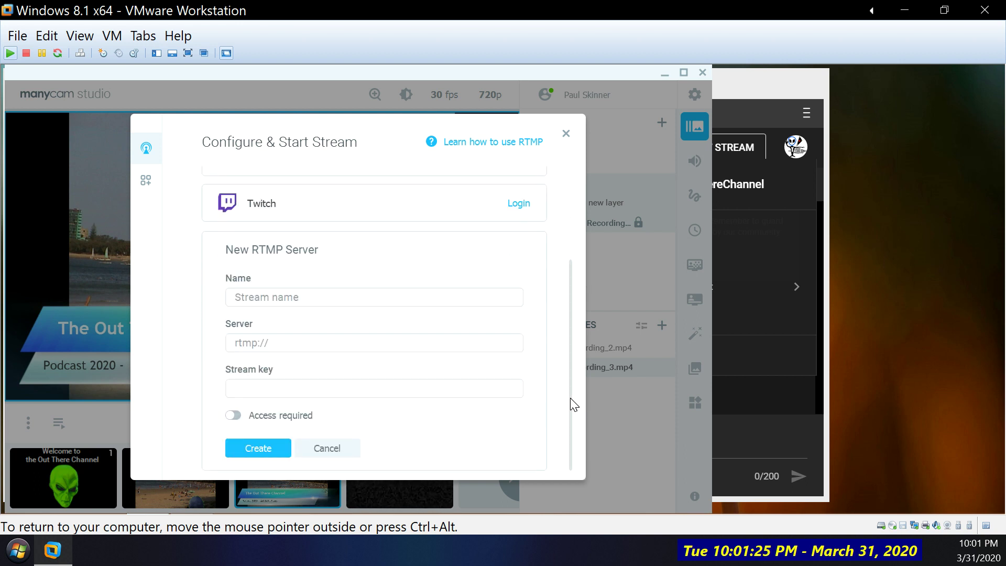
click(276, 301)
text(YT)
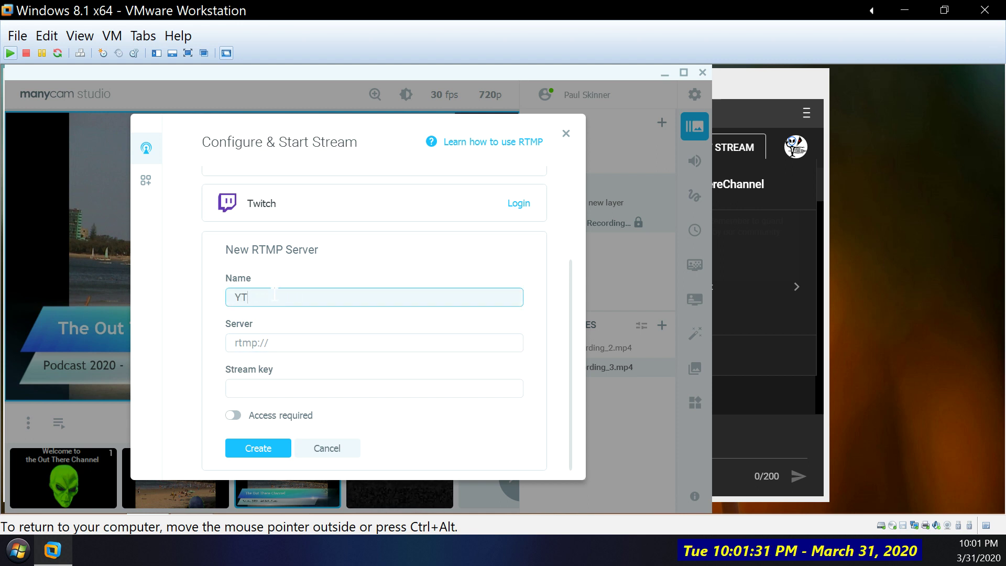
text(-Unlisted)
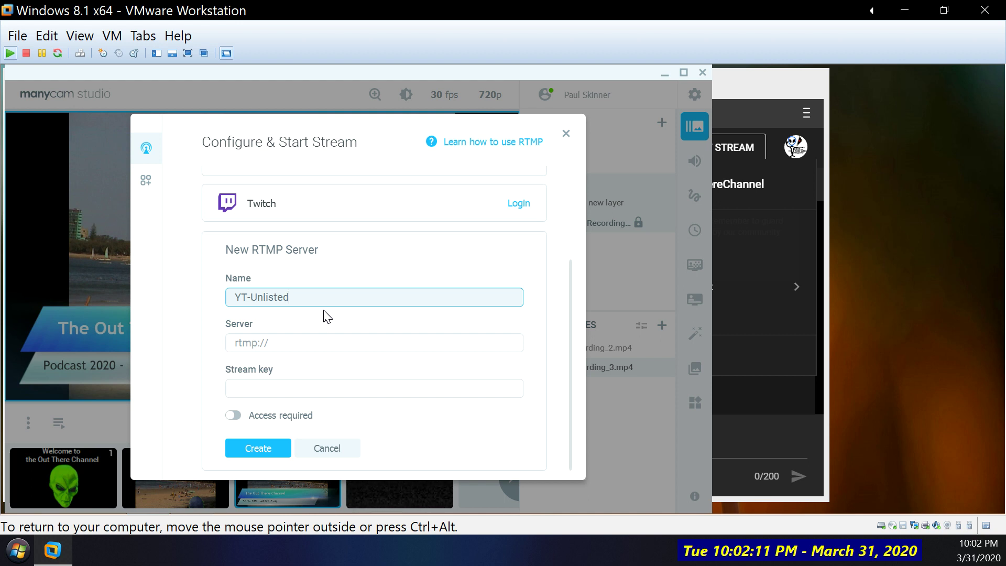
Step: Switch to the browser and go from the Testvm1 stream page to the YouTube Studio channel dashboard
click(278, 344)
click(764, 83)
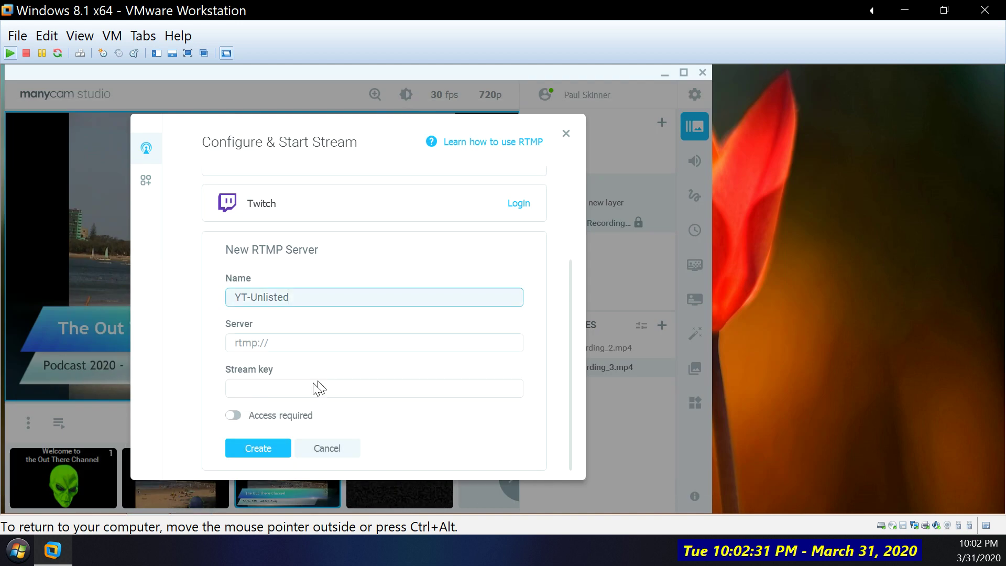
click(194, 503)
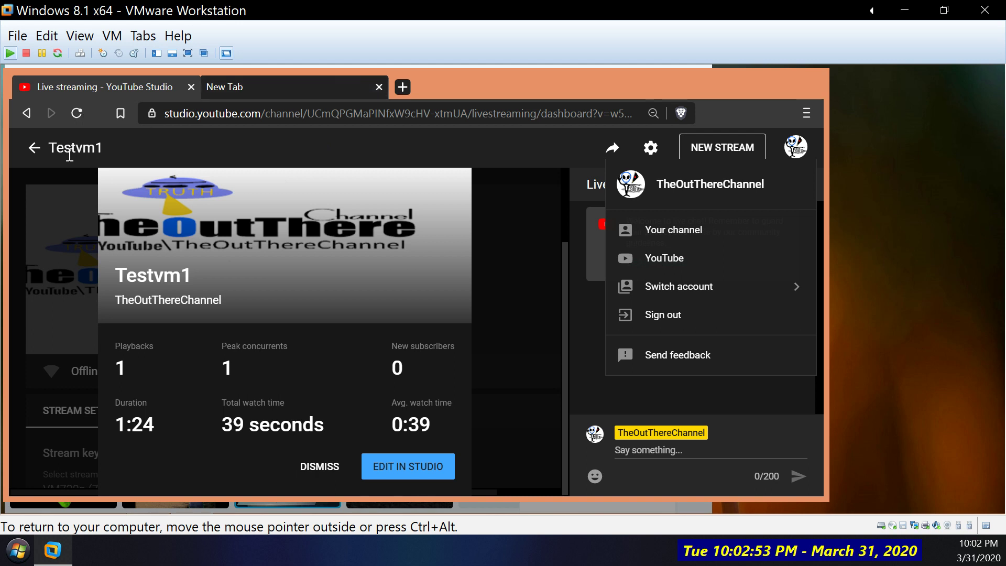
click(34, 148)
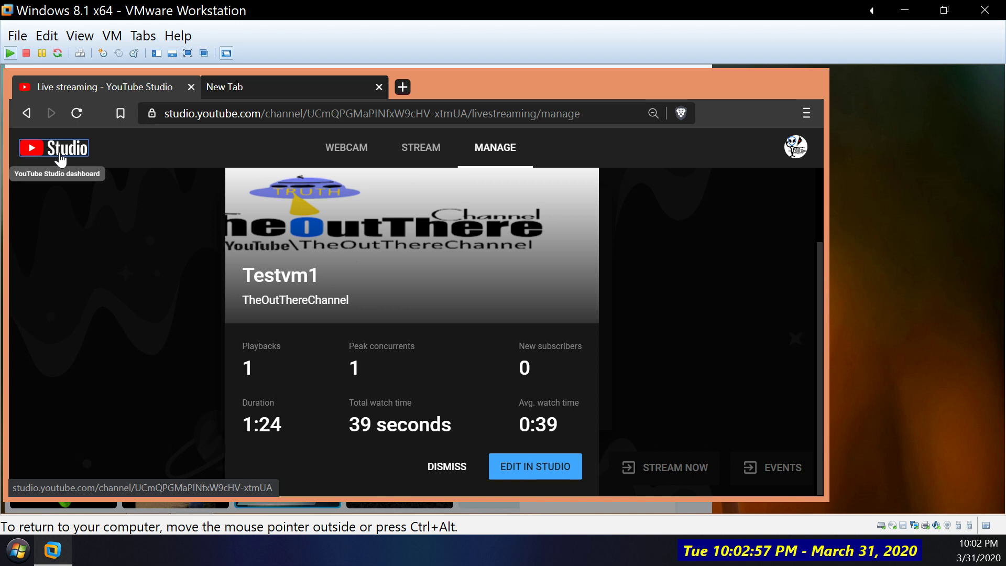
click(60, 157)
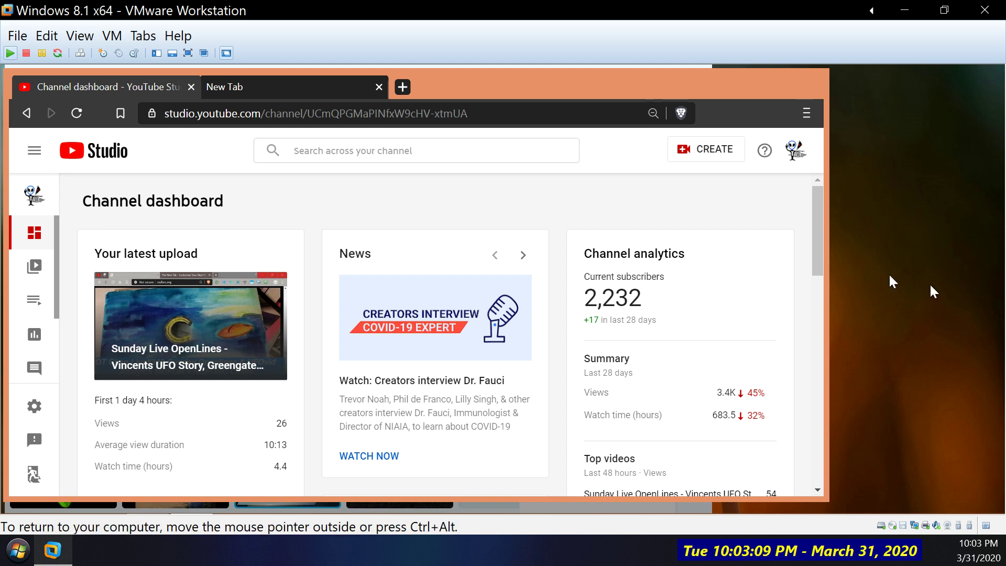
Step: Choose to go live and start a new stream instead of copying the Testvm1 settings
click(687, 154)
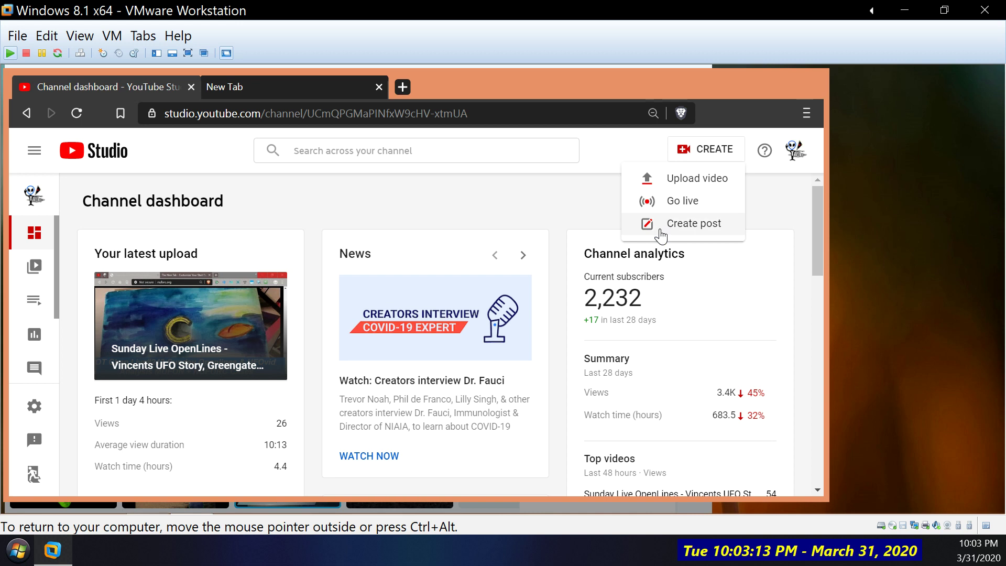
click(657, 202)
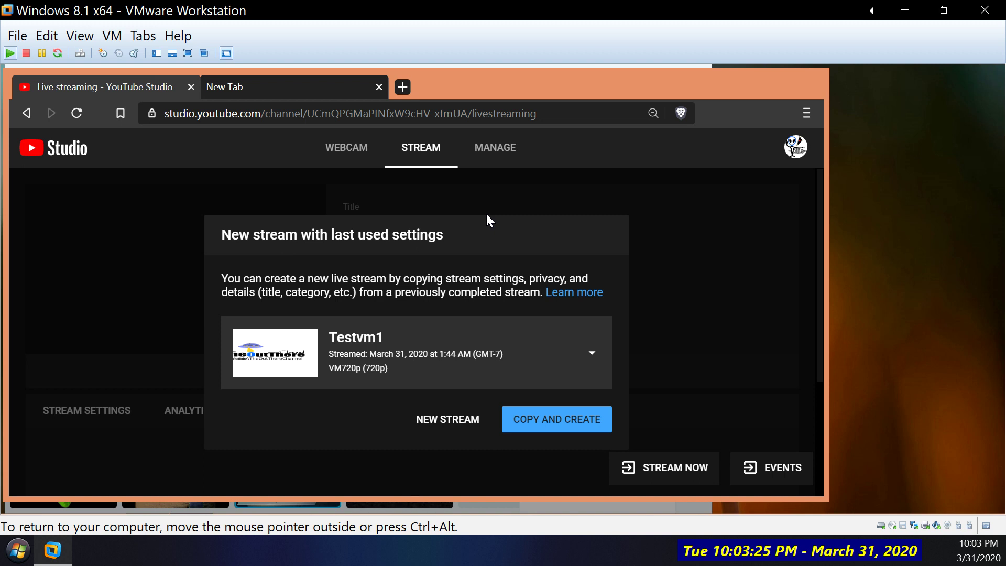
click(591, 355)
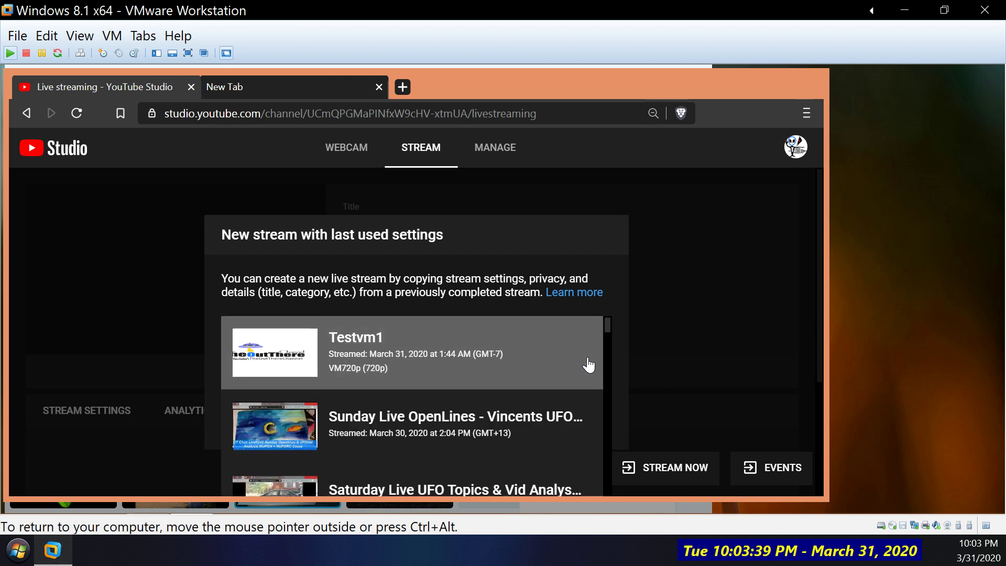
click(588, 365)
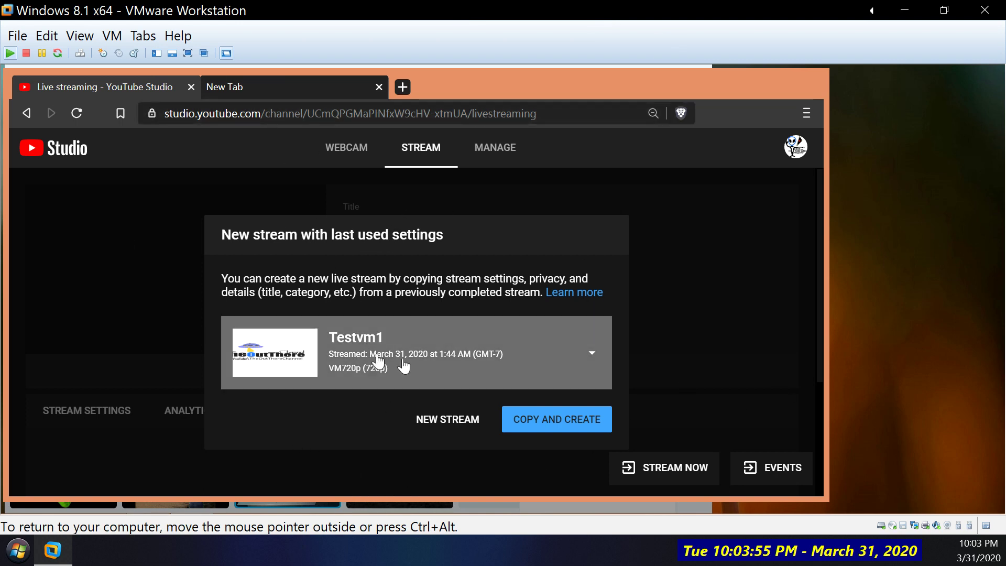
click(443, 427)
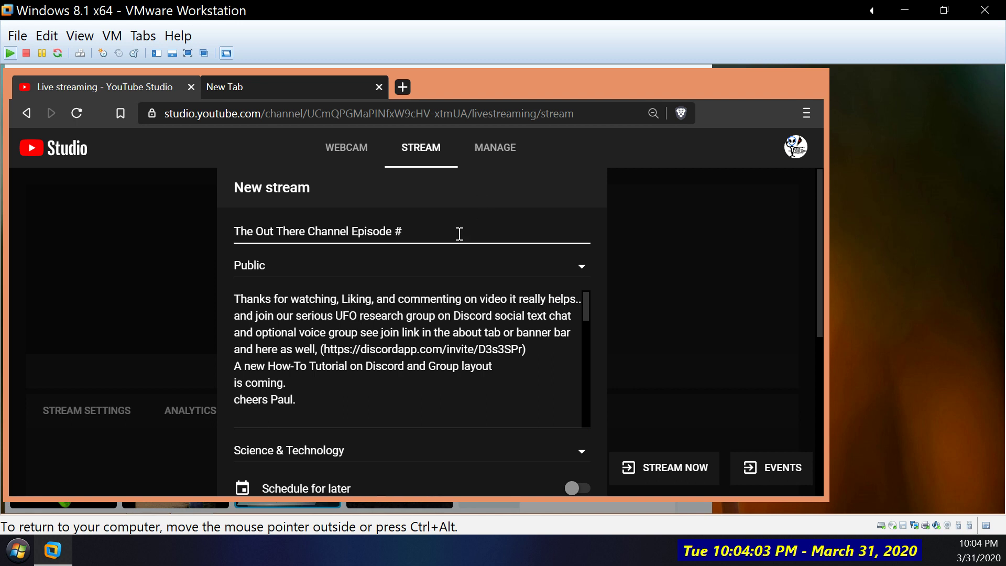
Step: Title the new stream "Test Run#1" and set its visibility to Unlisted
drag(435, 231, 22, 202)
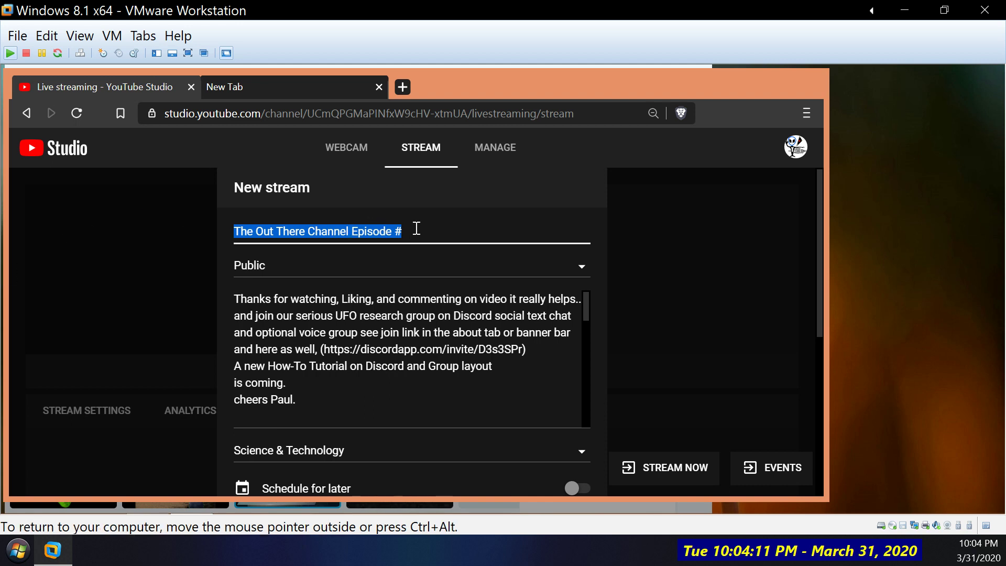
text(Tes)
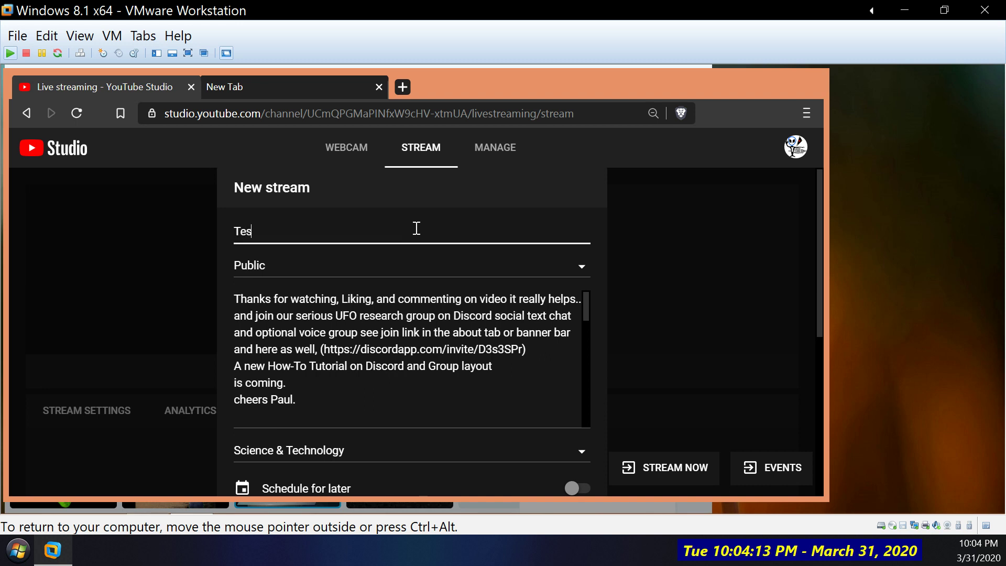
text(t Run#)
click(502, 356)
click(302, 268)
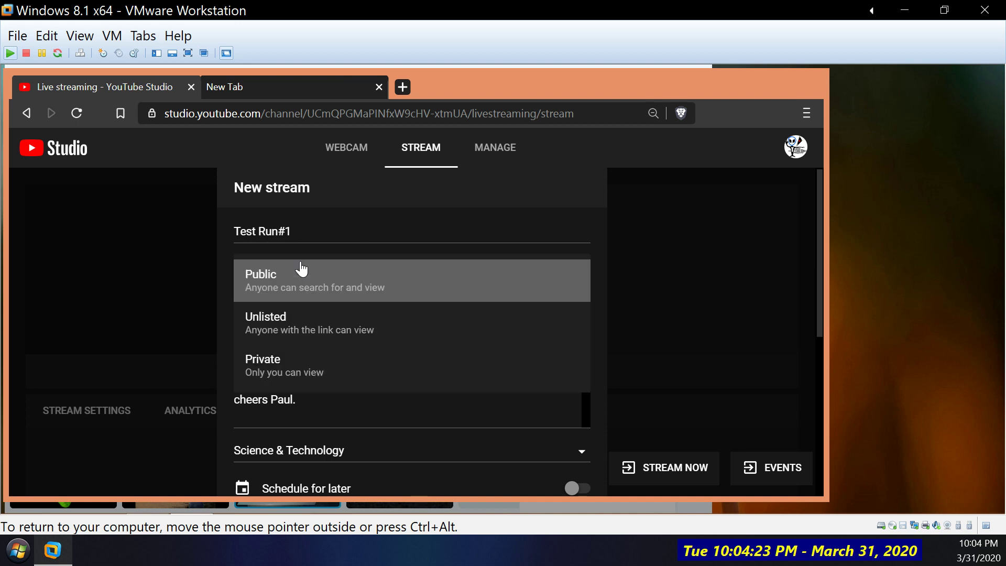
click(293, 316)
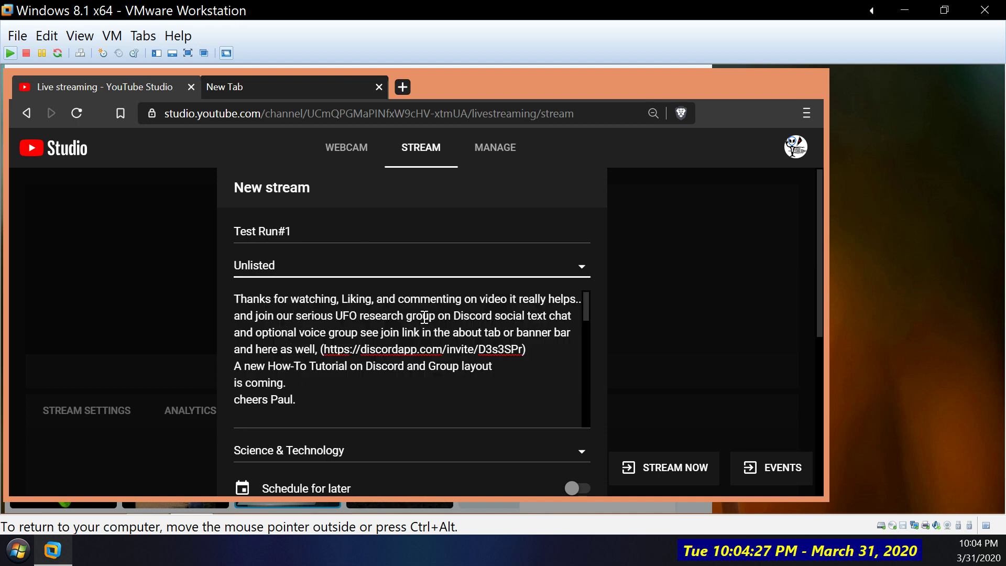
Step: Replace the entire prefilled stream description with "nothing to say here"
scroll(419, 339, down, 10)
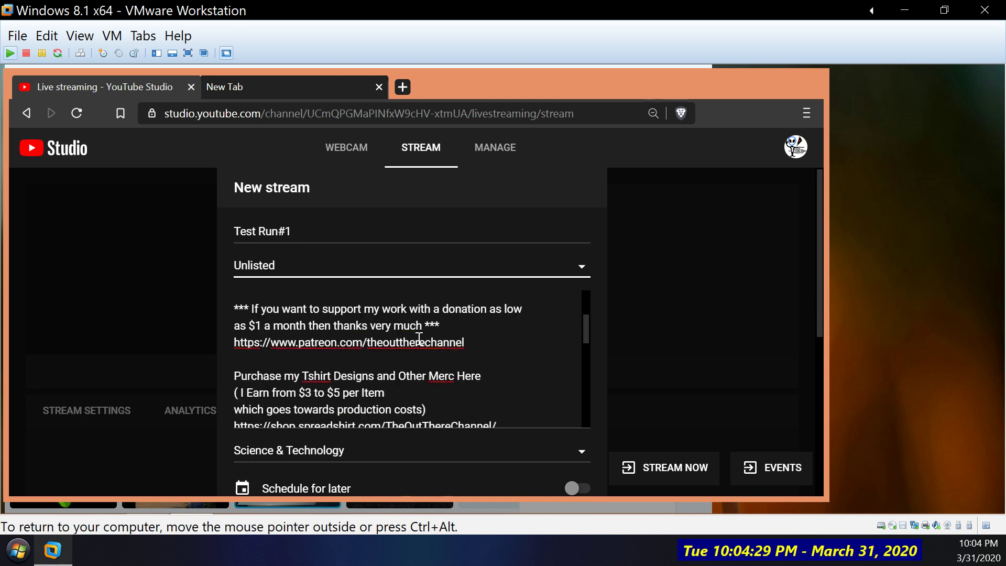
scroll(418, 352, down, 8)
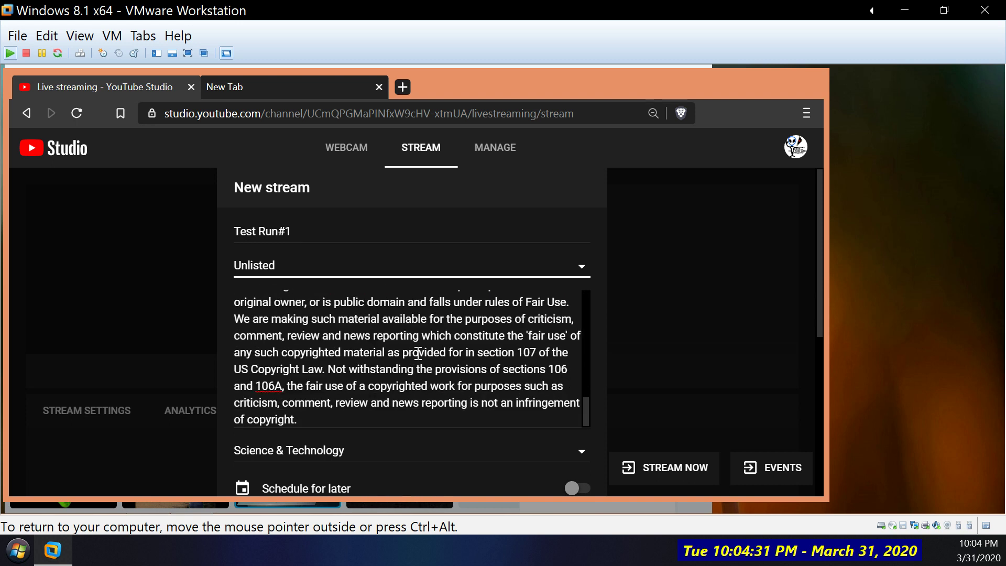
scroll(490, 321, up, 5)
scroll(490, 321, up, 1)
drag(316, 417, 215, 263)
key(BackSpace)
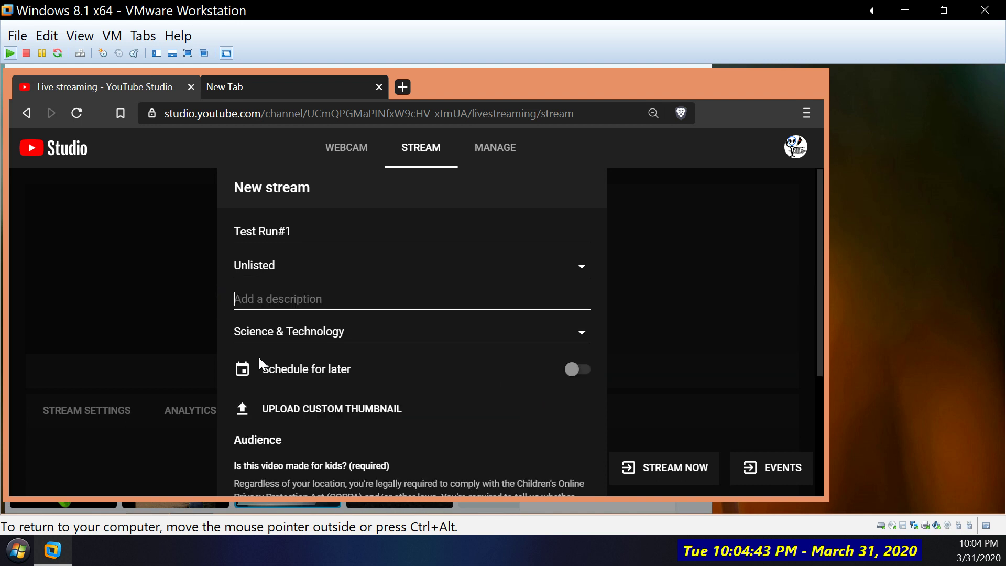
text(nothing to sat here)
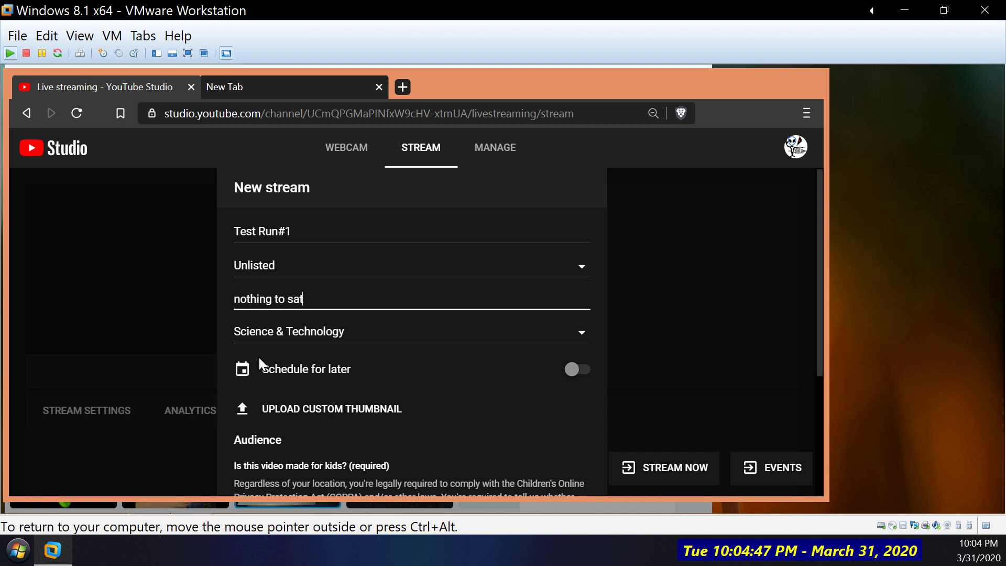
key(BackSpace)
key(BackSpace)
key(BackSpace)
key(BackSpace)
key(BackSpace)
key(BackSpace)
text(y here)
Step: Review the remaining stream options, create the stream and open its management page
scroll(483, 298, down, 3)
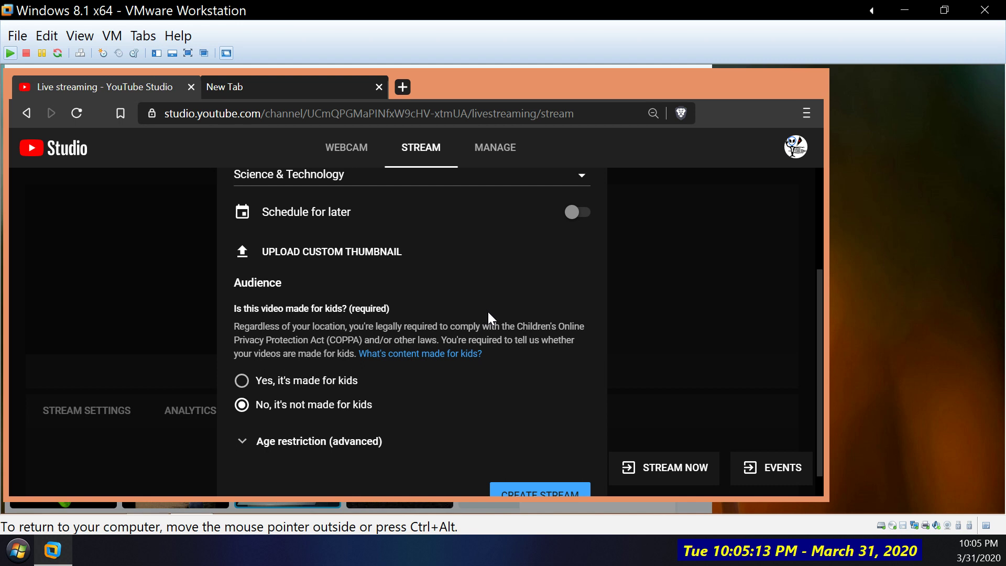
scroll(487, 310, up, 1)
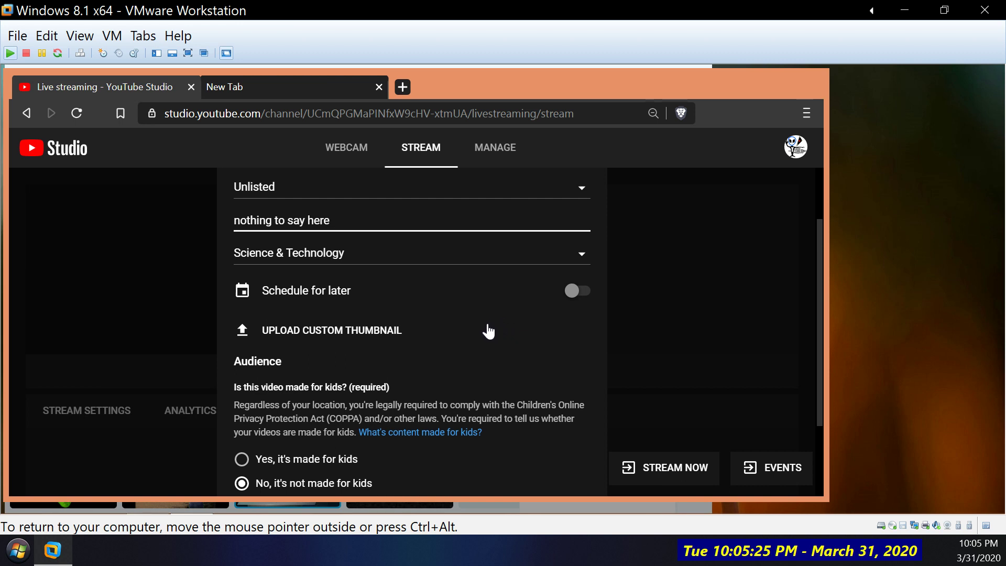
scroll(487, 328, down, 2)
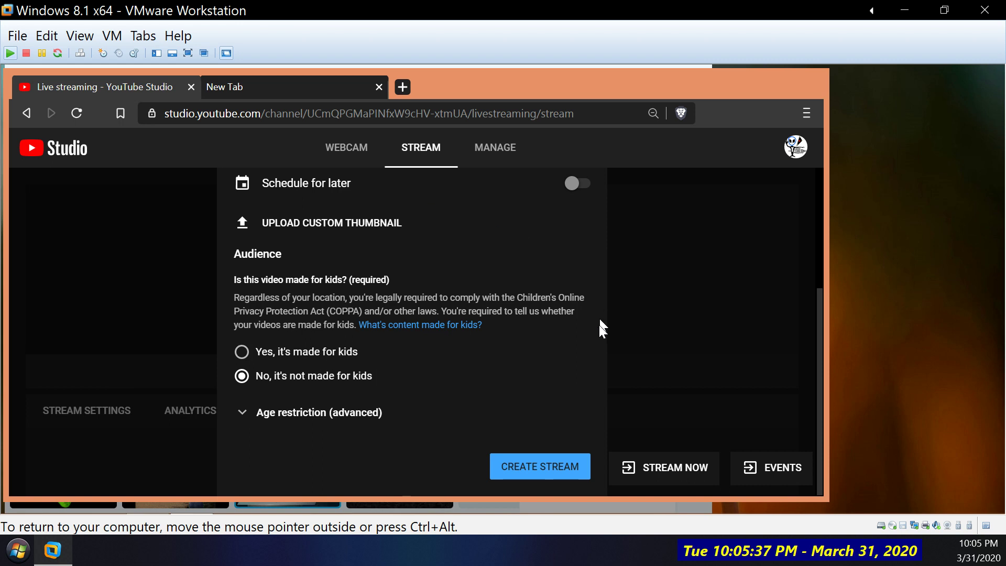
click(531, 468)
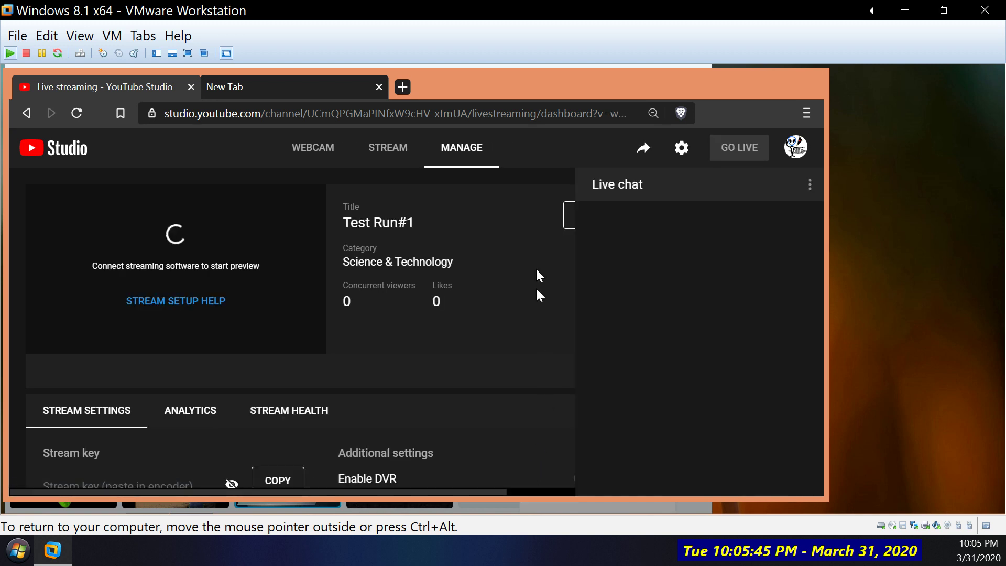
click(451, 153)
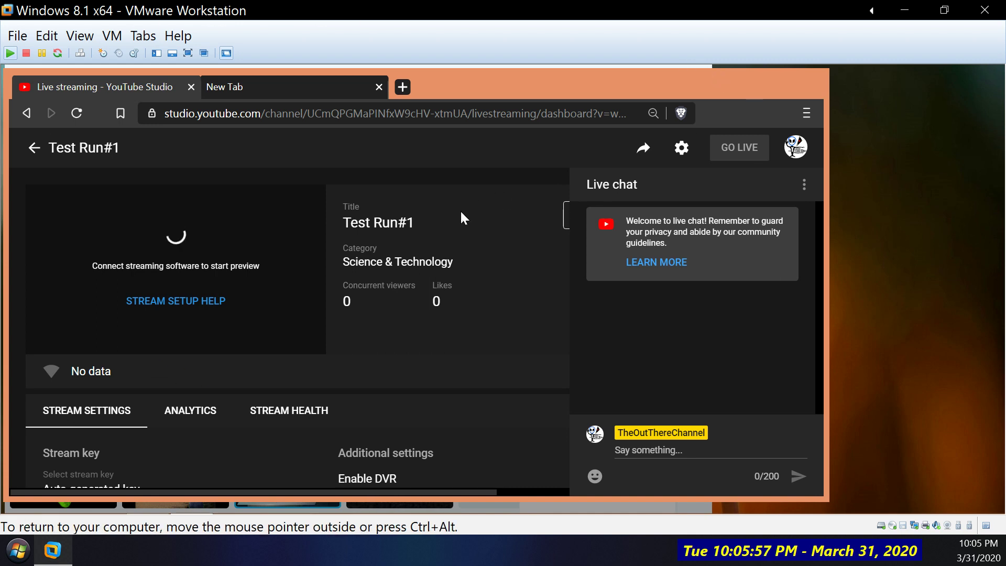
Step: Copy the stream URL rtmp://x.rtmp.youtube.com/live2 from the stream settings and paste it as the YT-Unlisted server address in ManyCam
scroll(460, 212, down, 2)
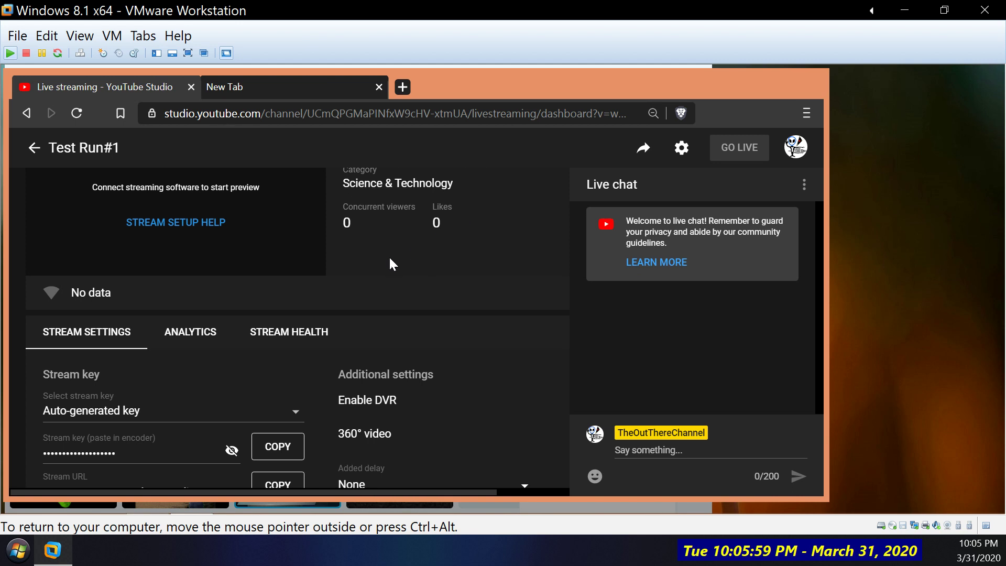
scroll(392, 264, down, 2)
scroll(388, 260, down, 1)
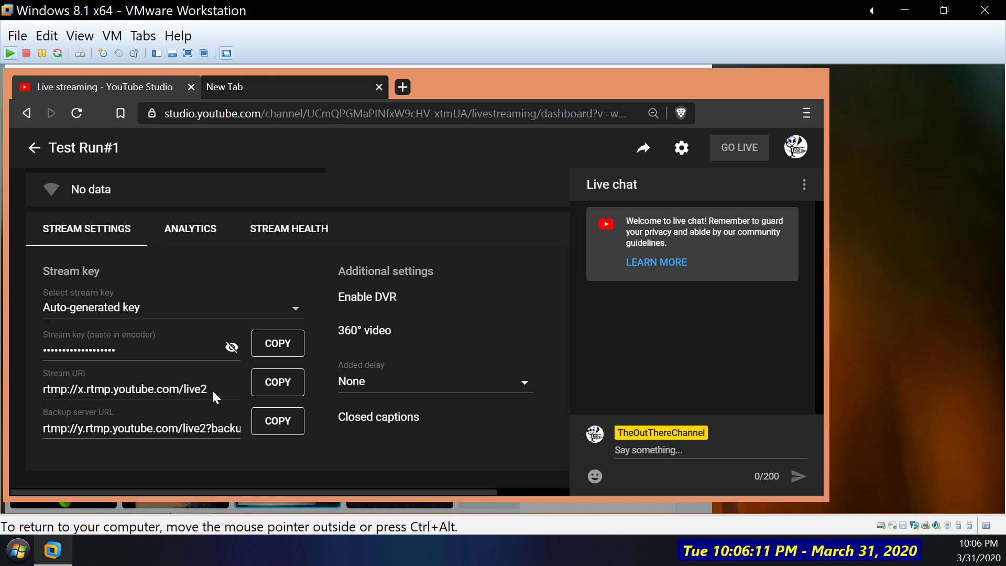
click(280, 397)
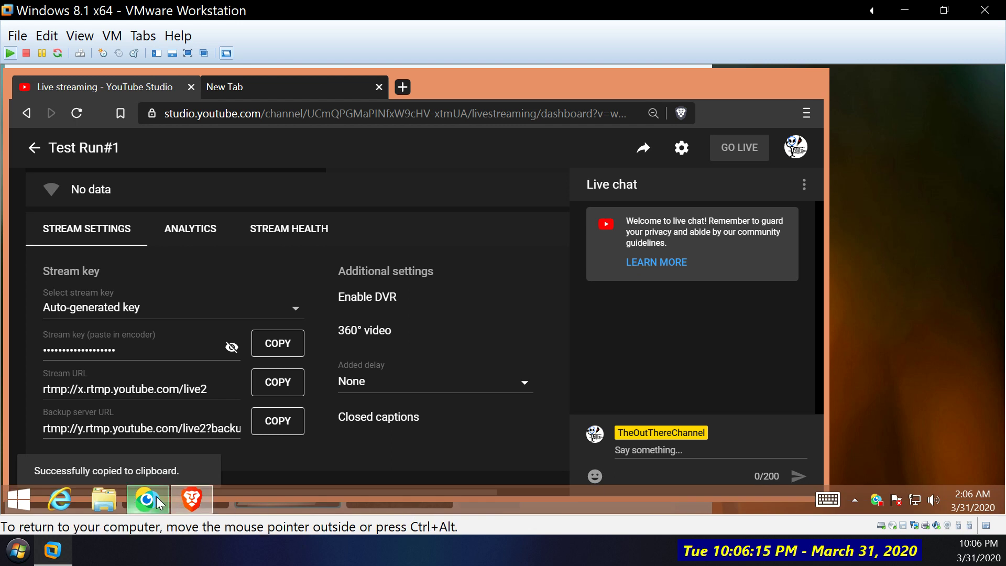
click(157, 501)
click(294, 388)
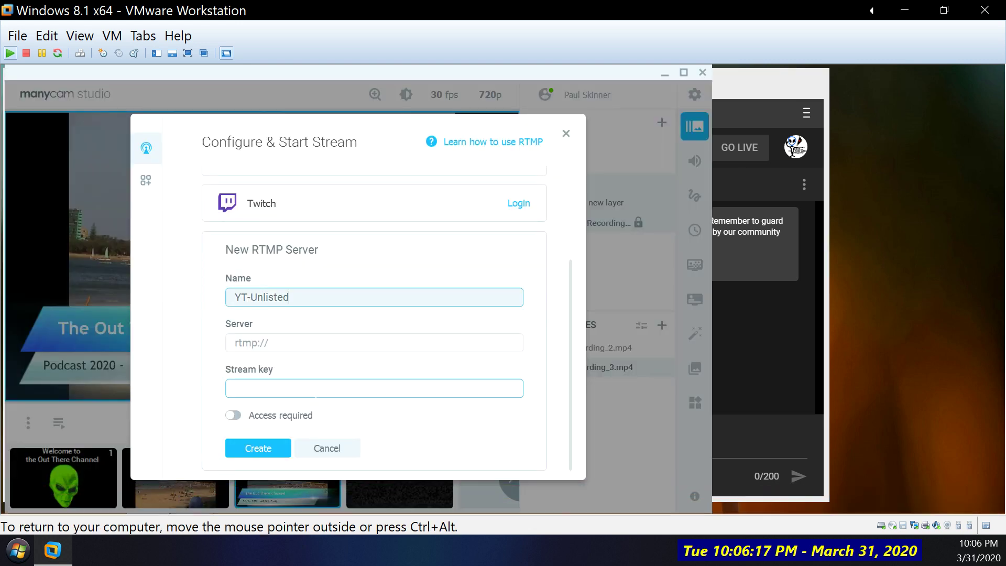
click(275, 343)
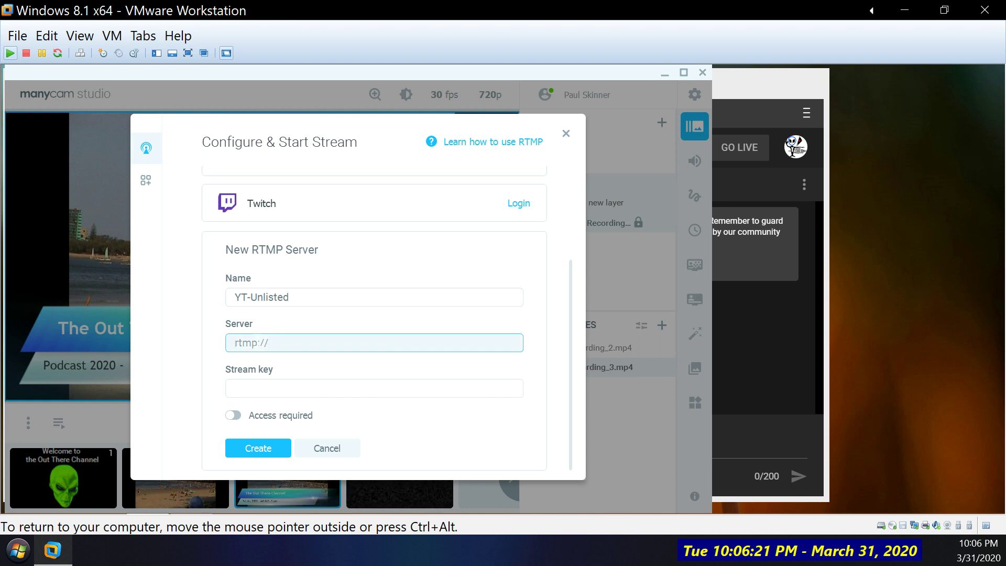
key(ctrl+v)
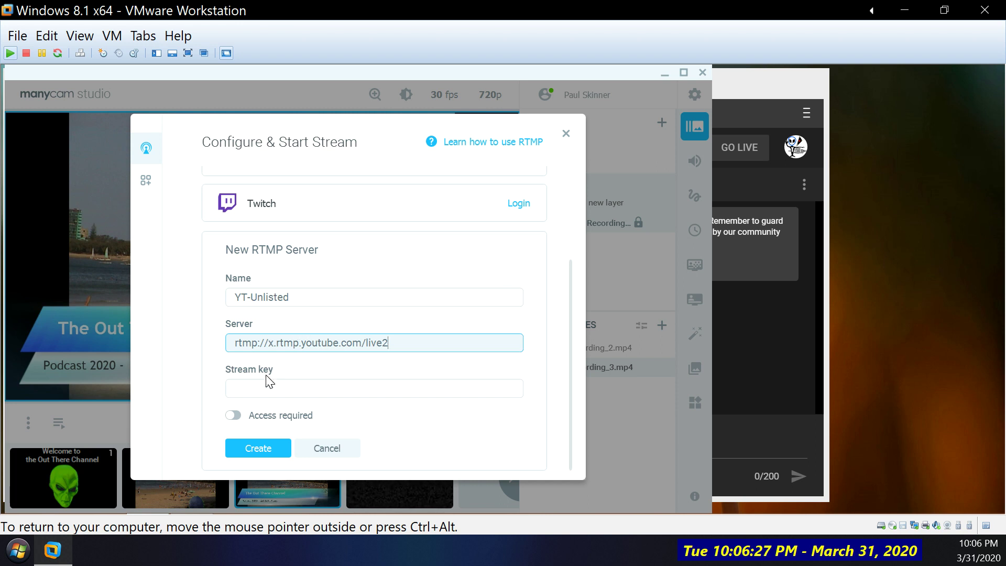
Step: Switch from the empty stream key field in ManyCam to YouTube Studio and begin a new stream key named "format720p"
click(280, 392)
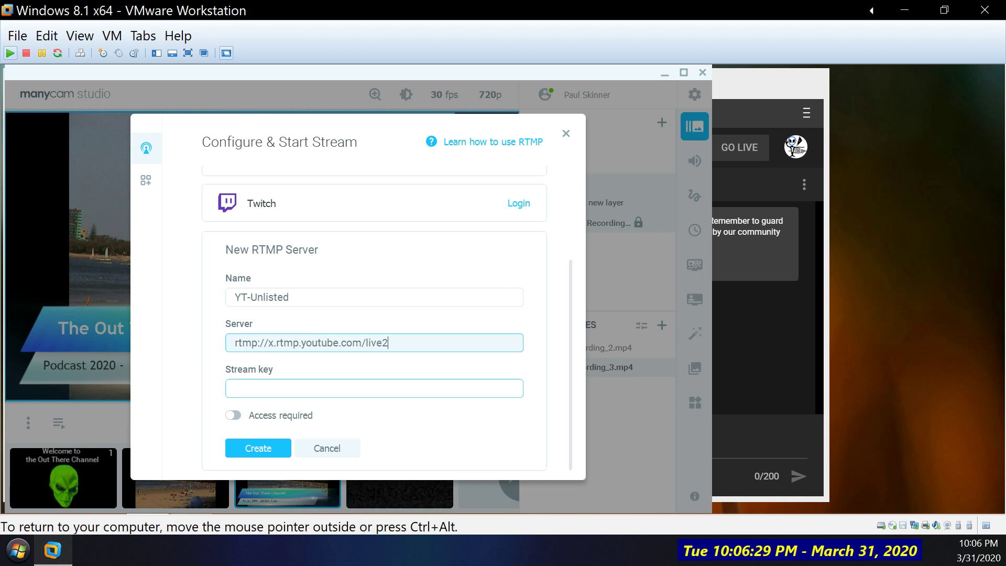
click(250, 391)
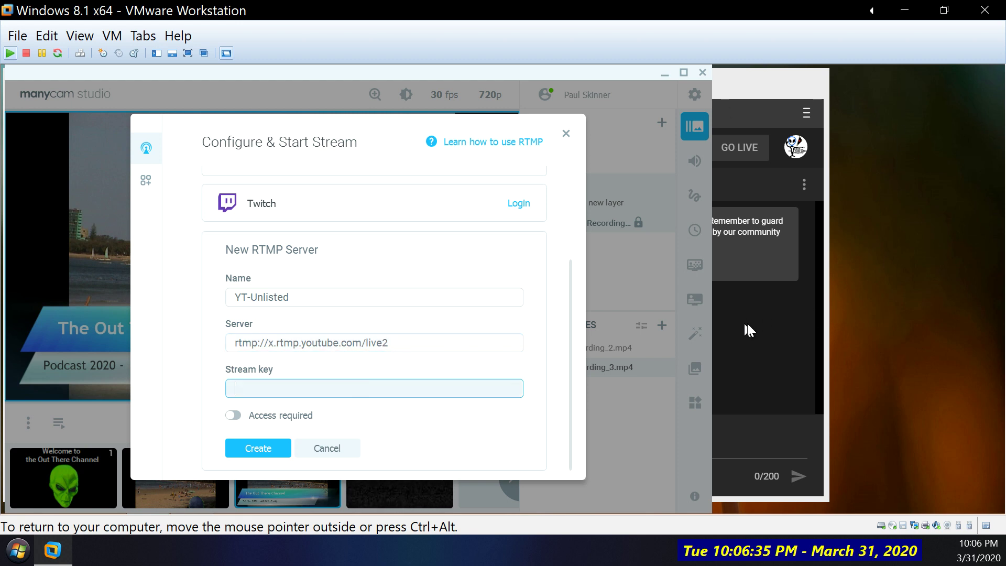
click(809, 294)
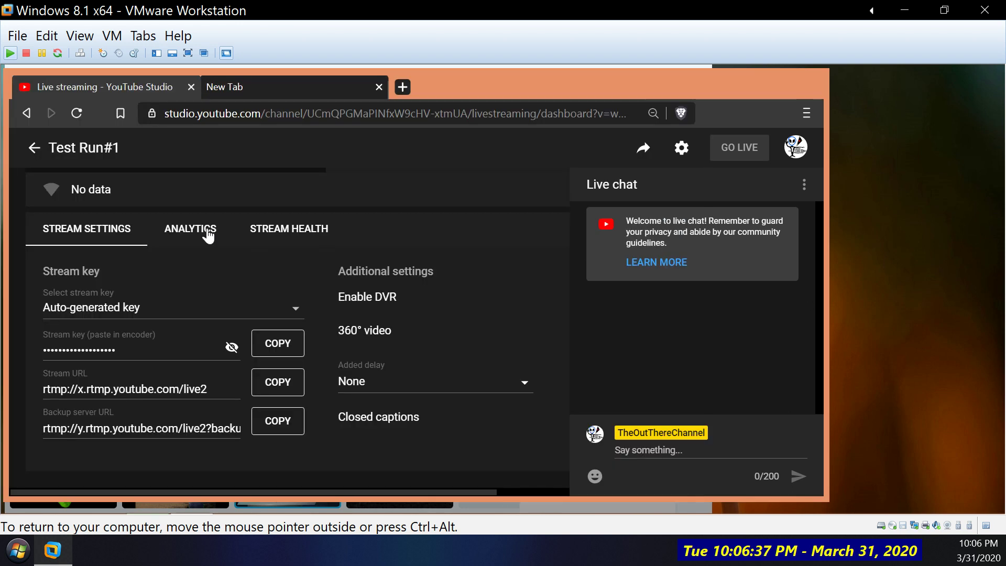
click(283, 317)
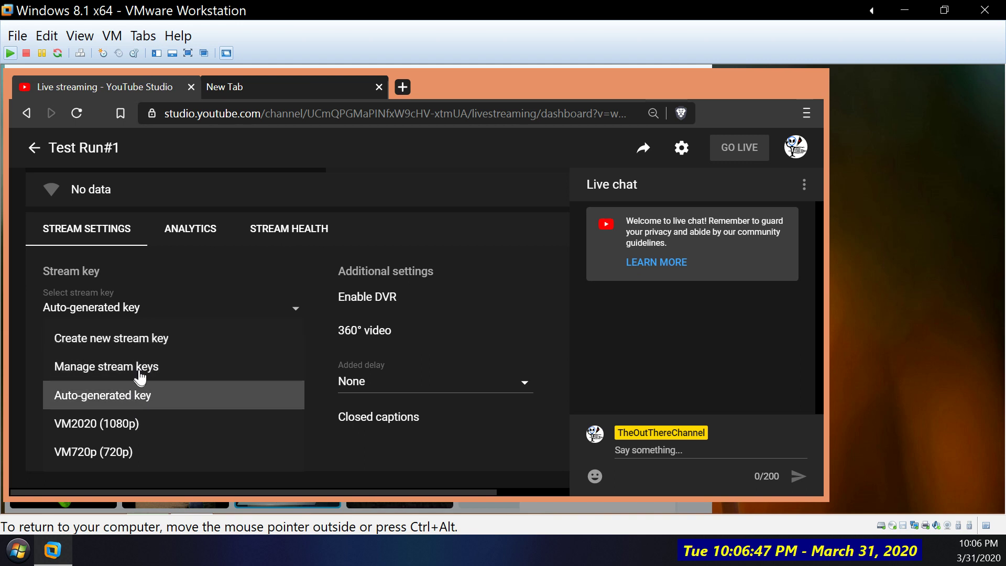
click(161, 339)
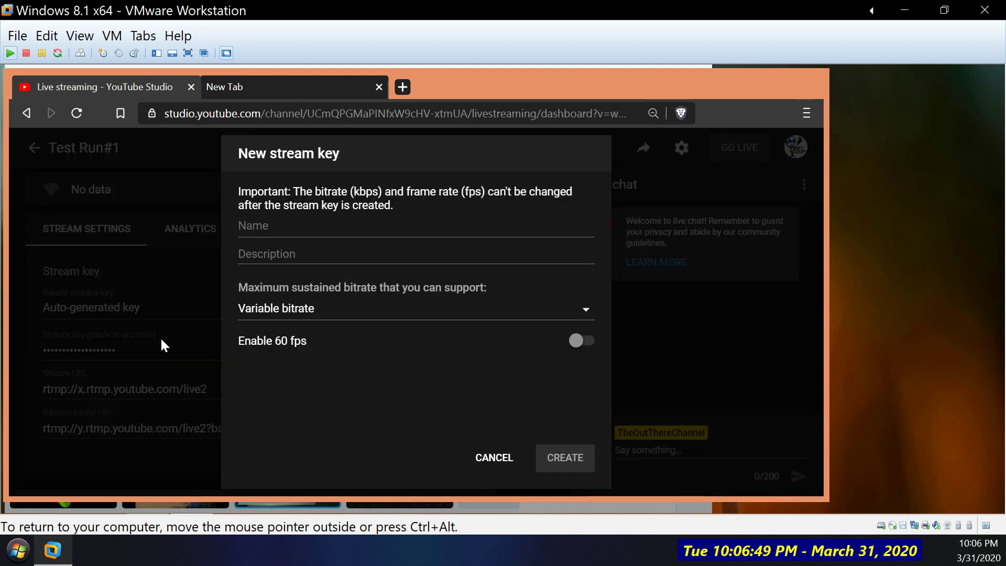
click(278, 225)
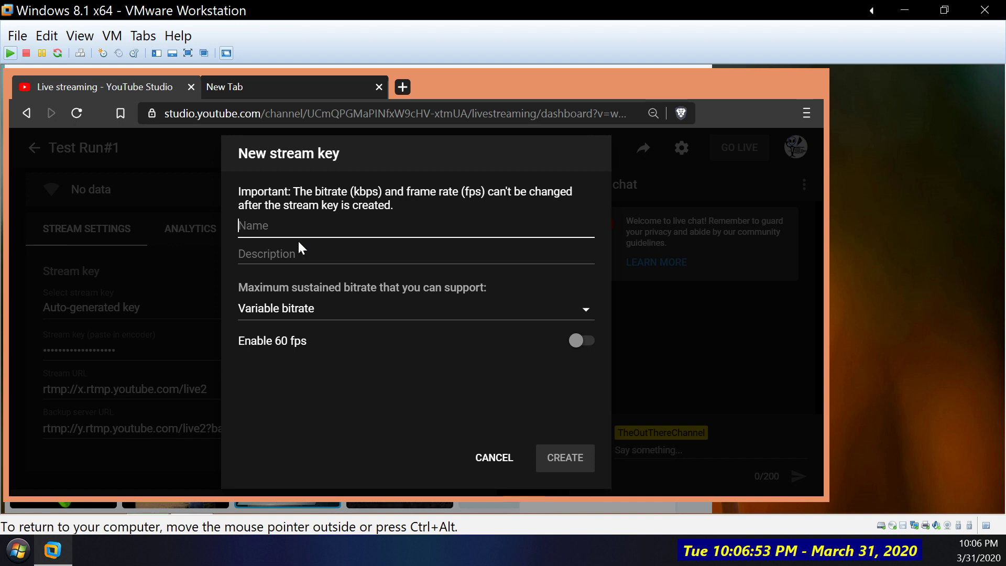
text(format720p)
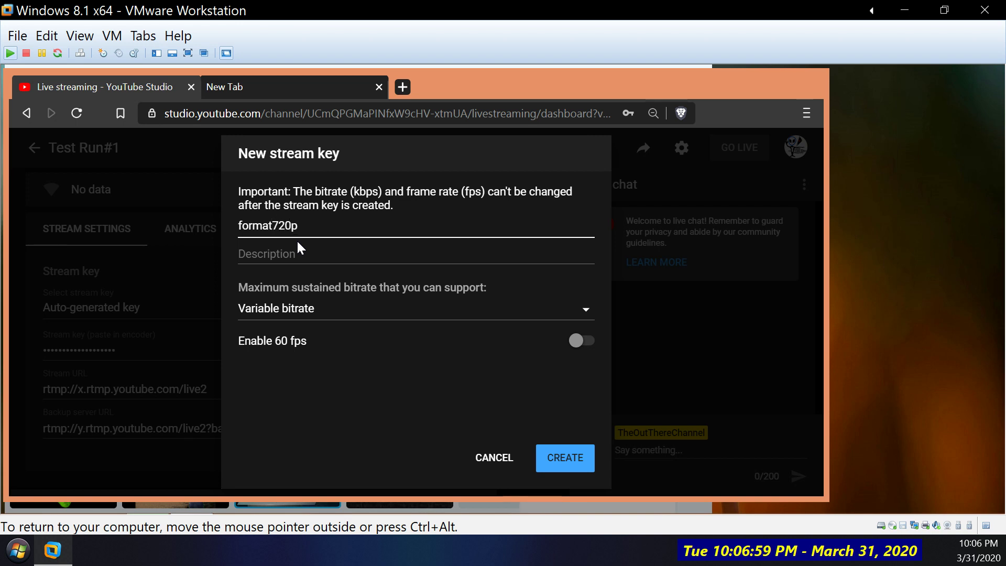
Step: Give the new stream key the description "max 720p" and a maximum bitrate of 1500 Kbps - 4000 Kbps (720p), and create it
click(301, 251)
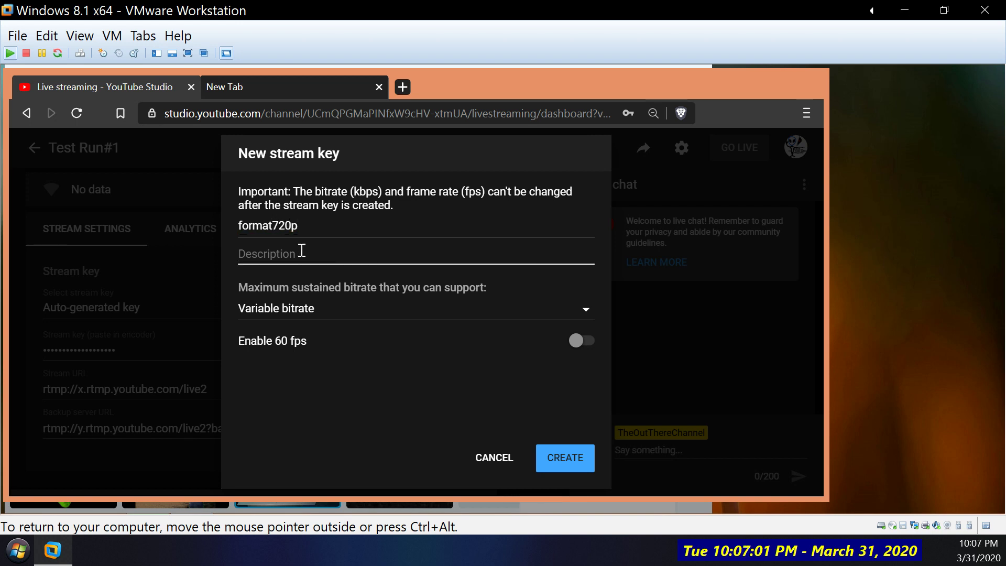
text(max 720p)
key(BackSpace)
key(BackSpace)
click(408, 315)
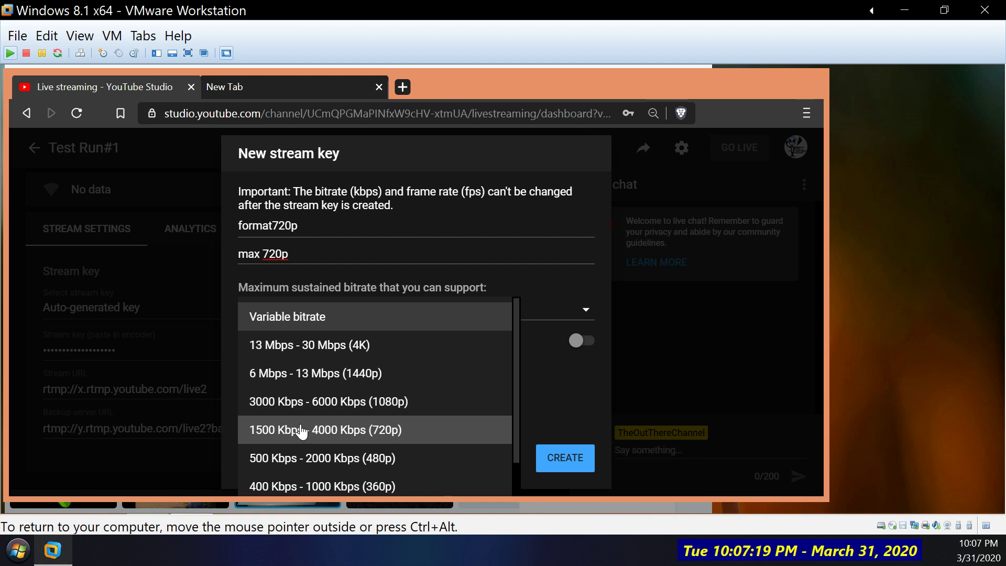
click(402, 436)
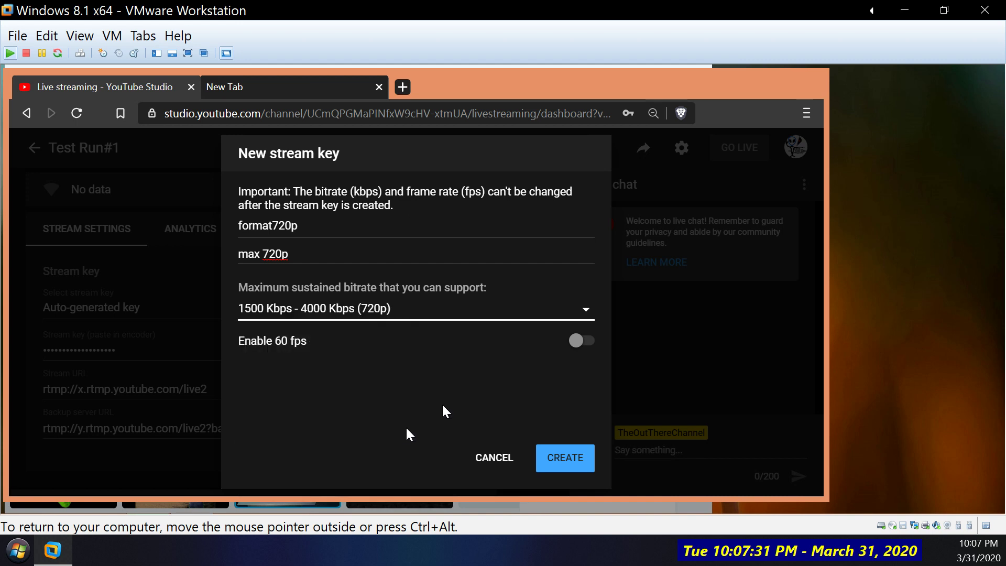
click(588, 314)
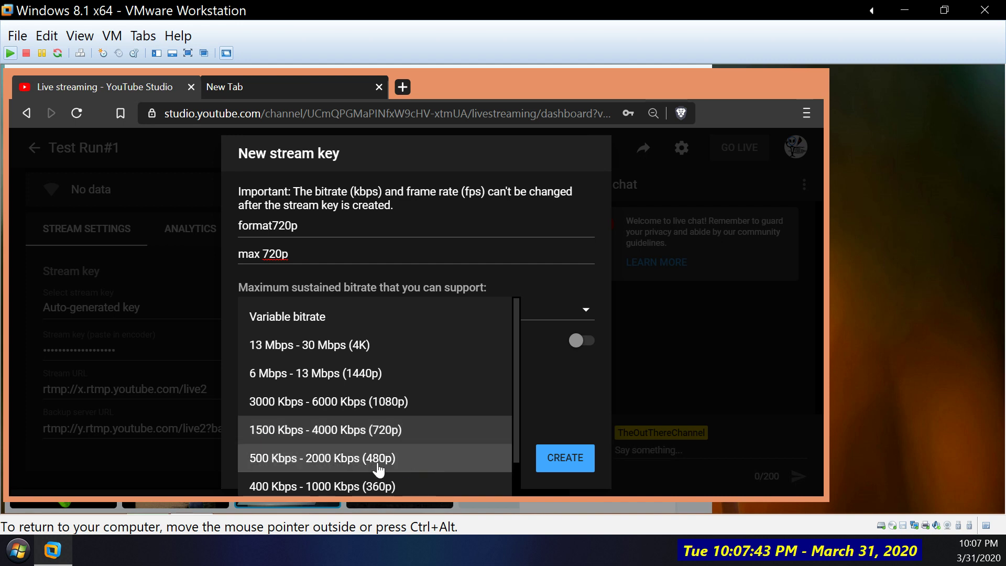
click(408, 437)
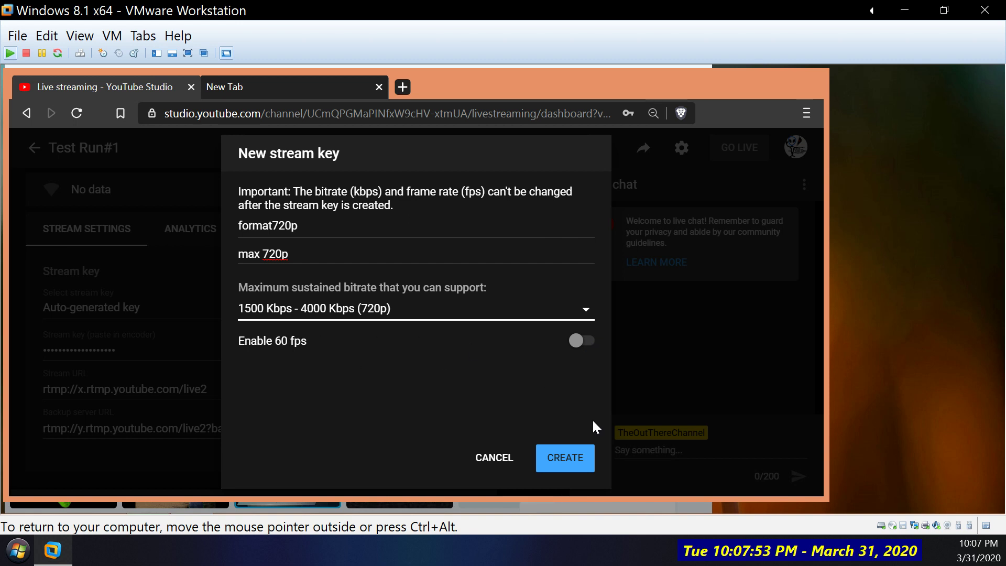
click(564, 465)
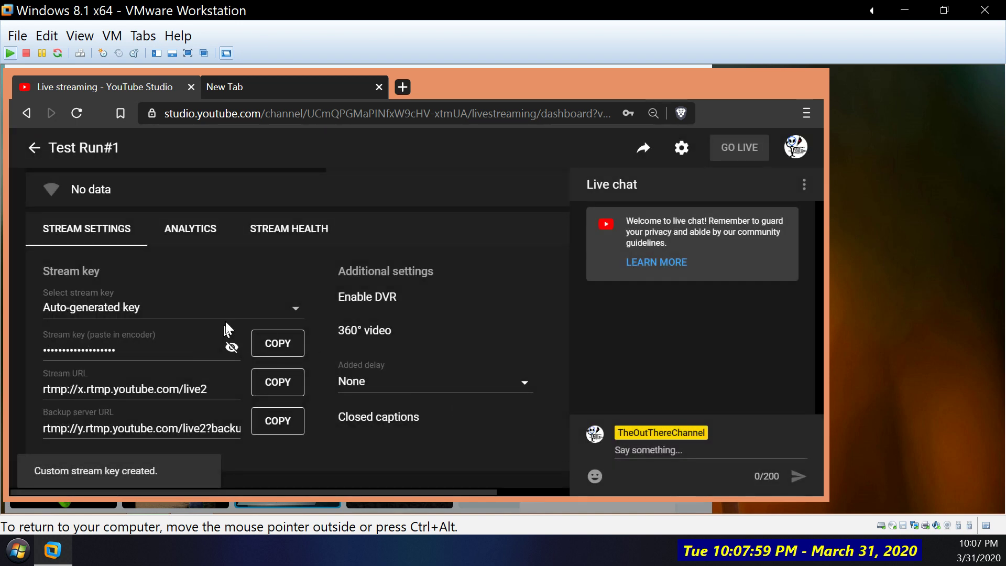
Step: Select format720p (720p) as the stream key for Test Run#1
click(285, 309)
click(285, 308)
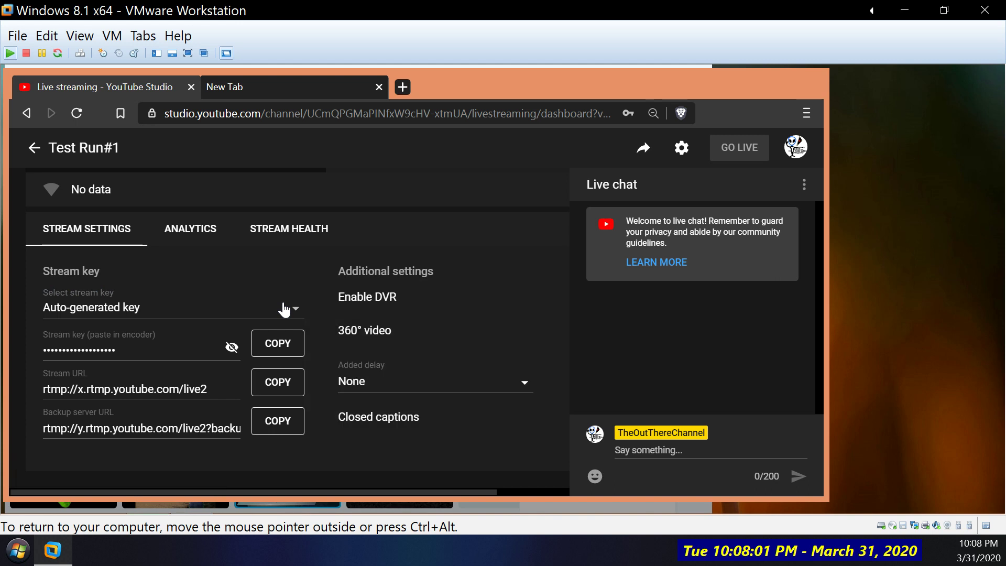
click(285, 309)
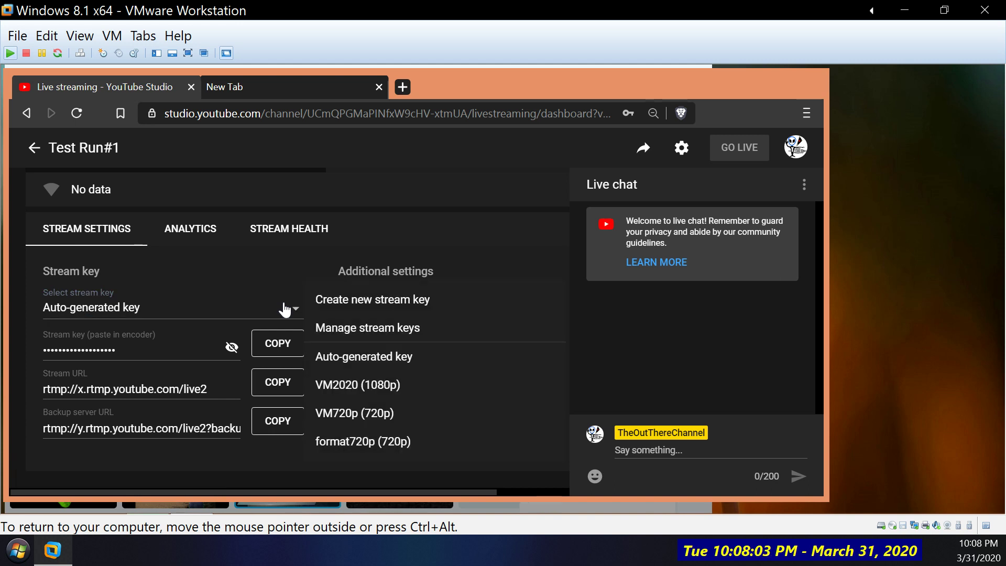
click(341, 442)
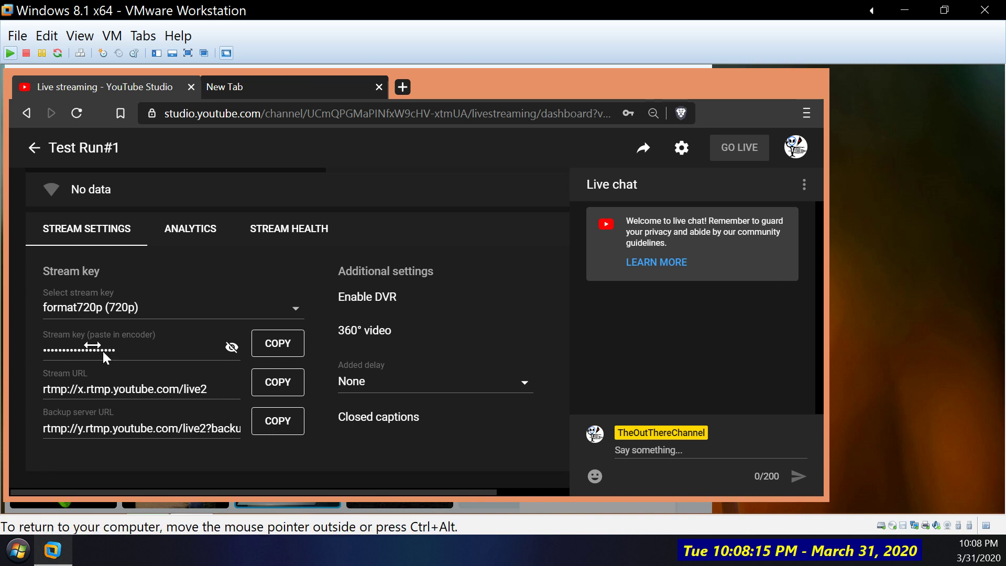
Step: Copy the stream key from YouTube Studio, paste it as the YT-Unlisted stream key in ManyCam and create the server
click(266, 350)
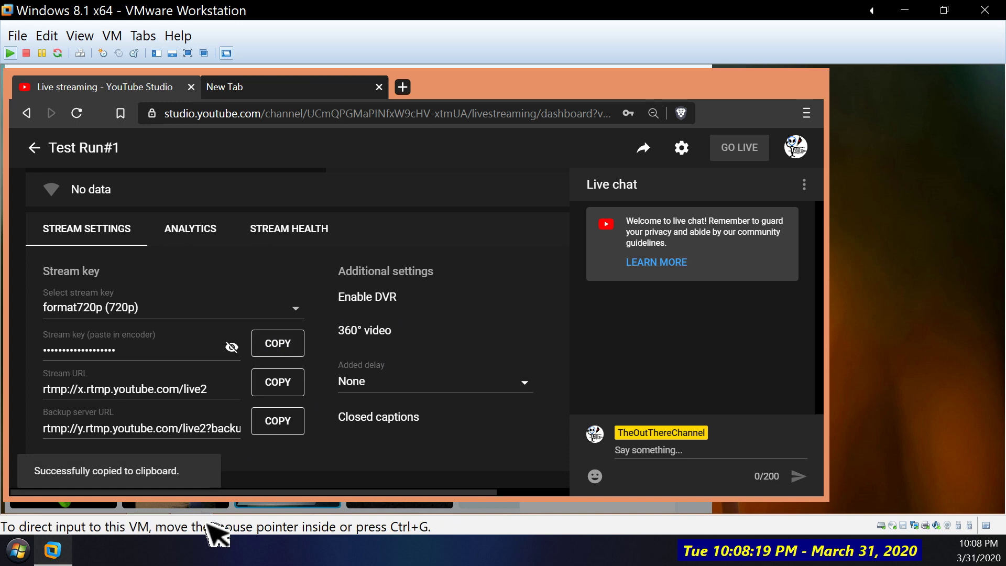
click(147, 500)
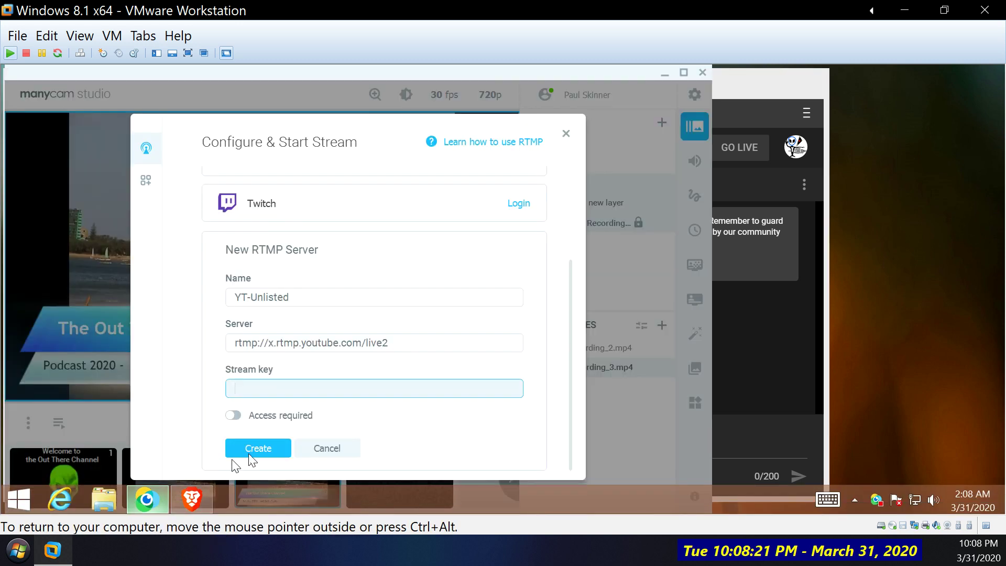
right_click(252, 390)
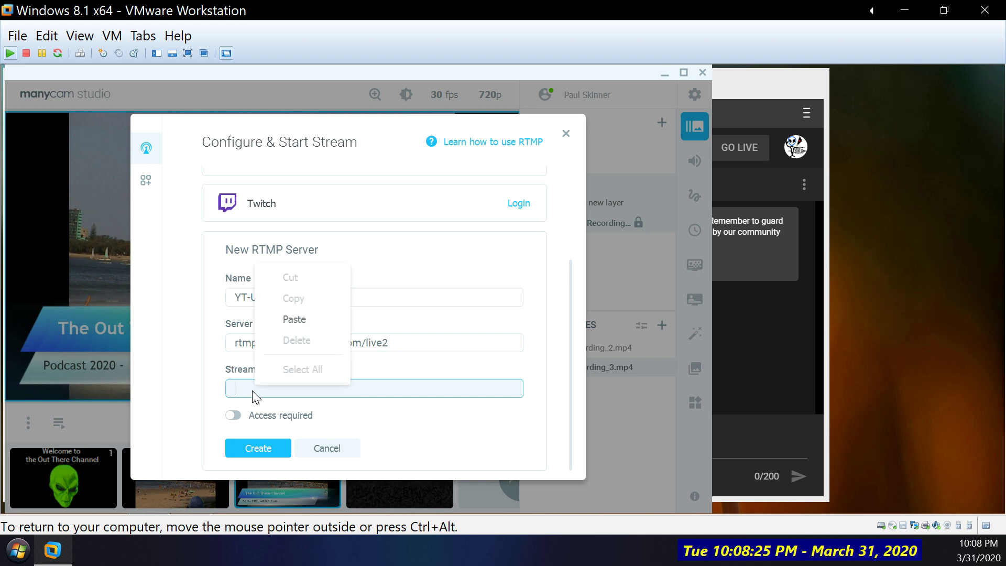
click(307, 320)
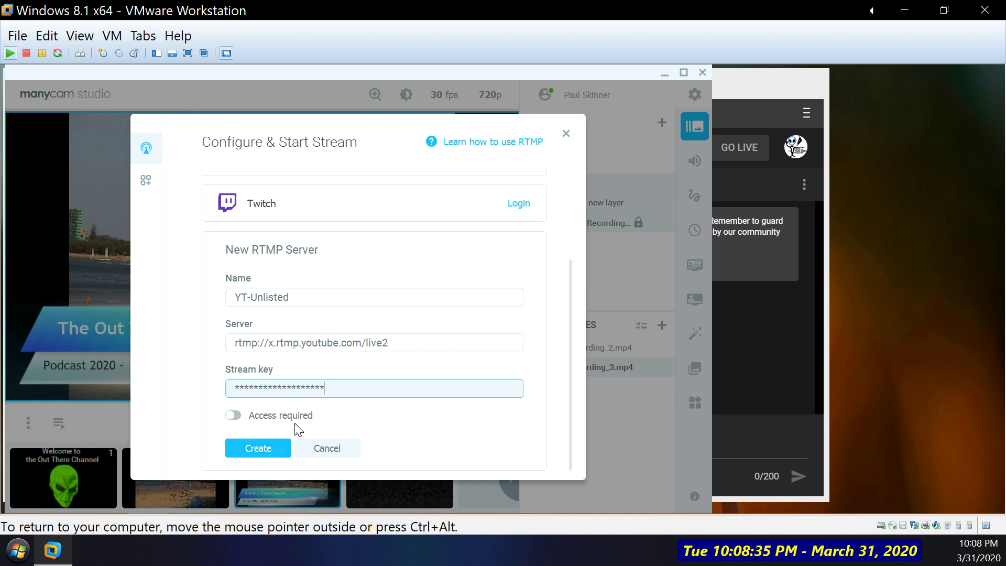
click(255, 449)
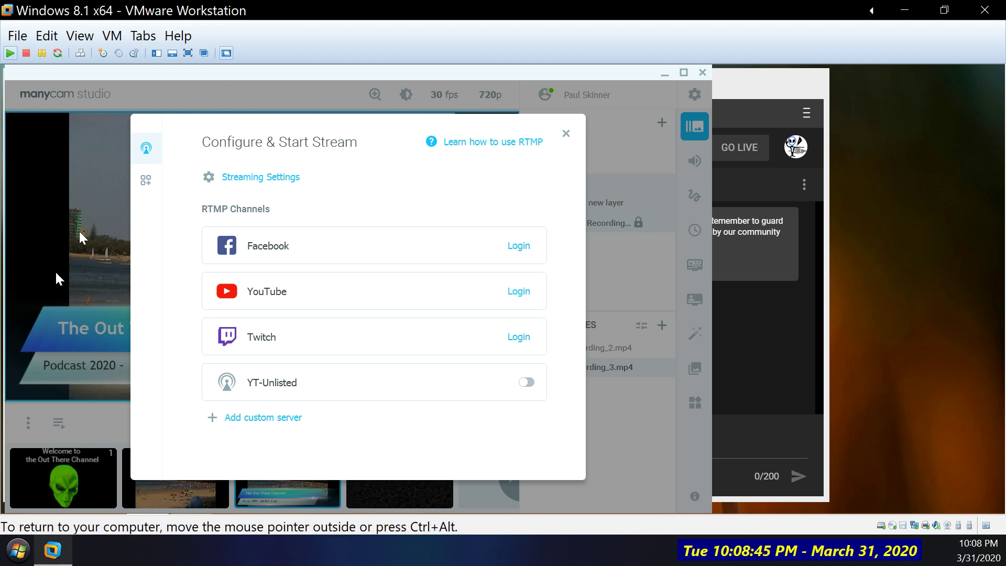
Step: Try to start streaming to YT-Unlisted and check the Test Run#1 preview in YouTube Studio
click(526, 382)
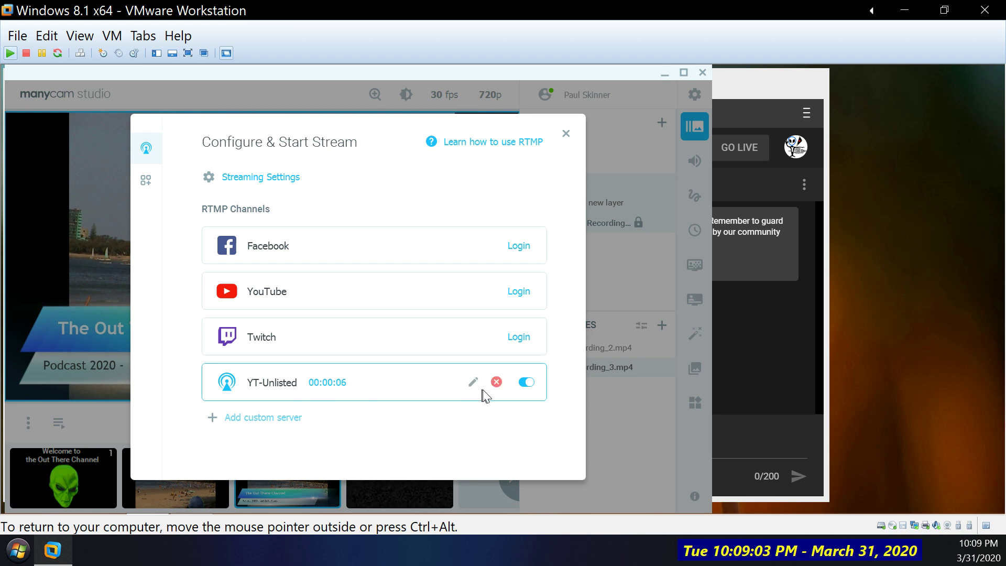
click(570, 137)
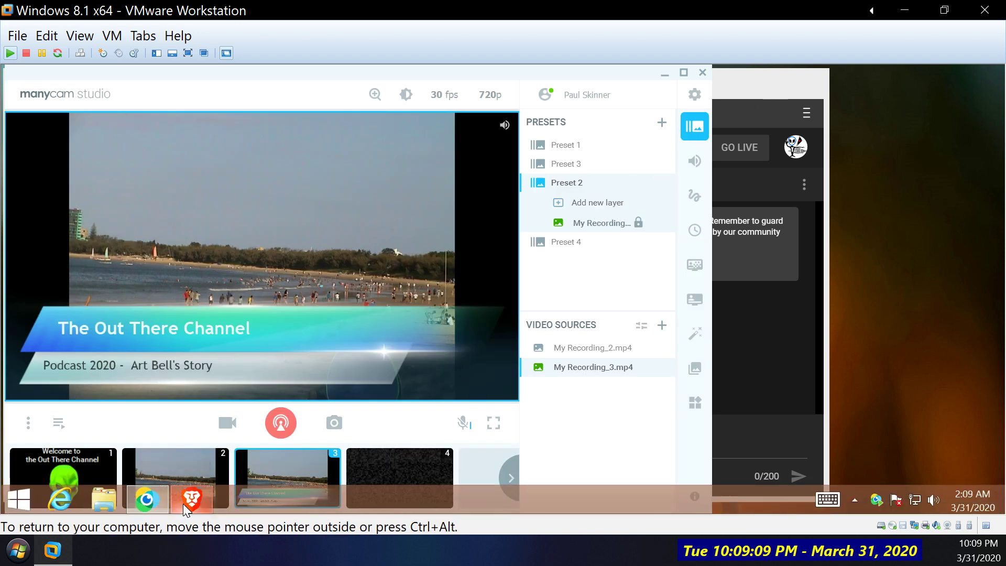
click(192, 502)
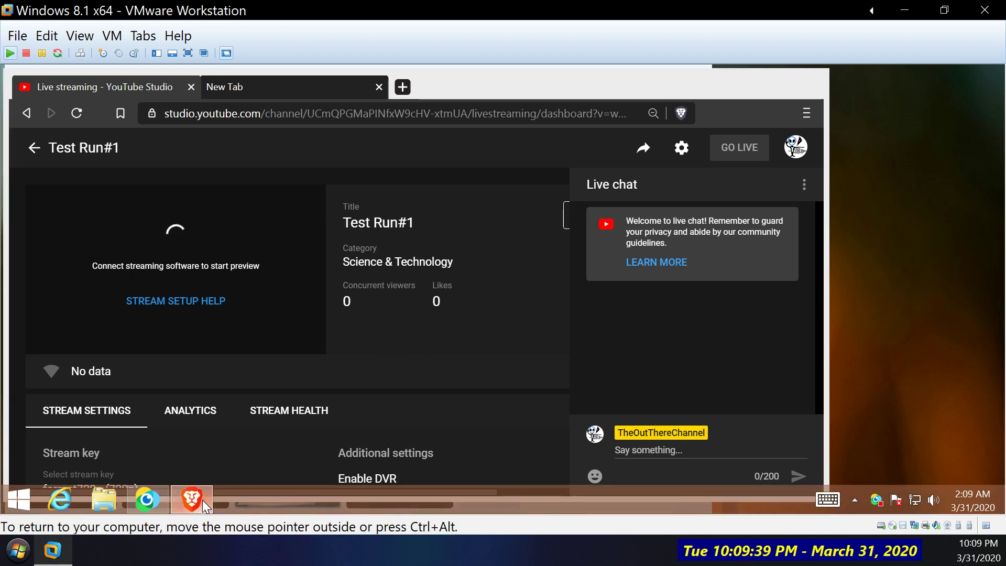
click(202, 500)
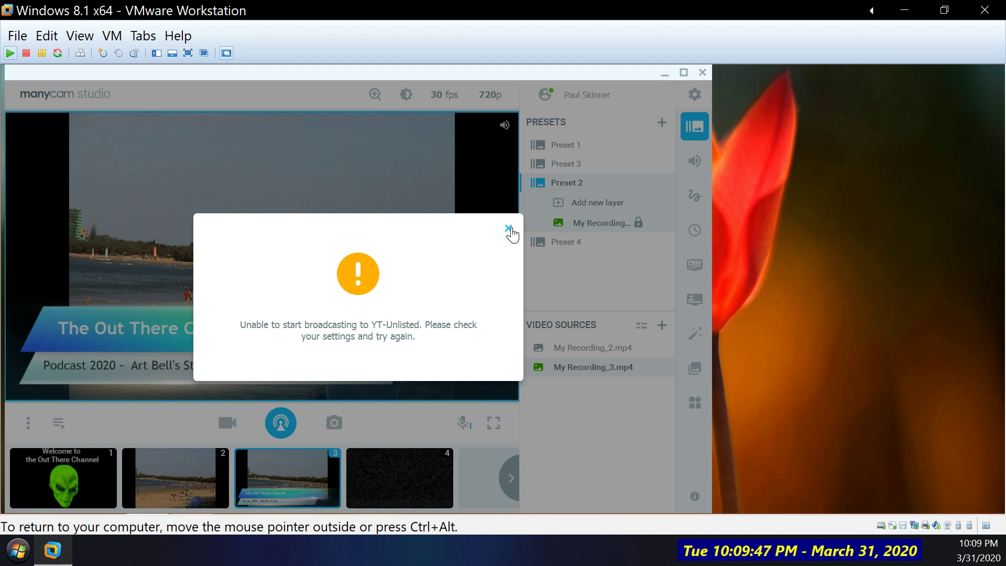
click(509, 228)
Step: Choose 720p as ManyCam's output resolution and start the YT-Unlisted stream
click(498, 96)
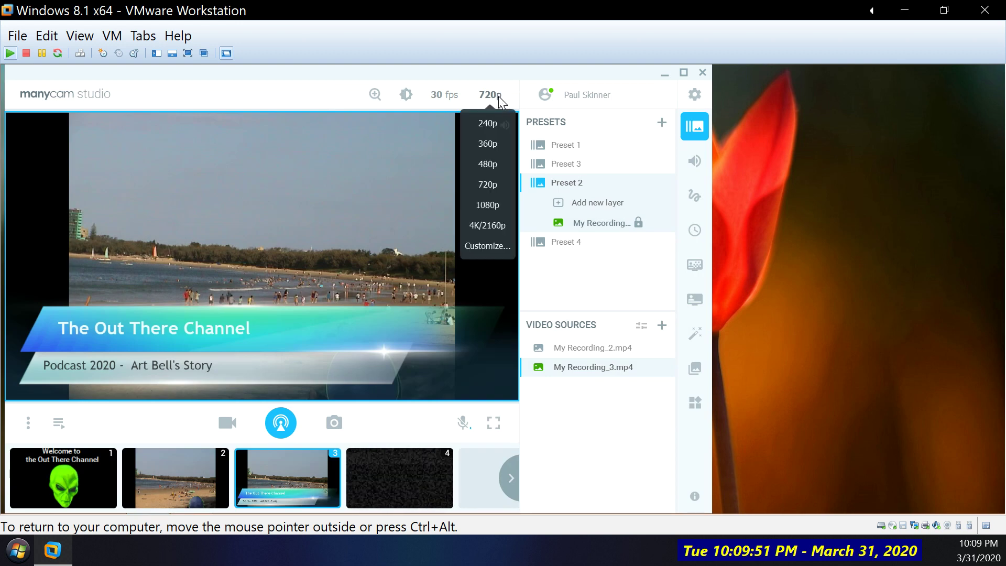
click(486, 188)
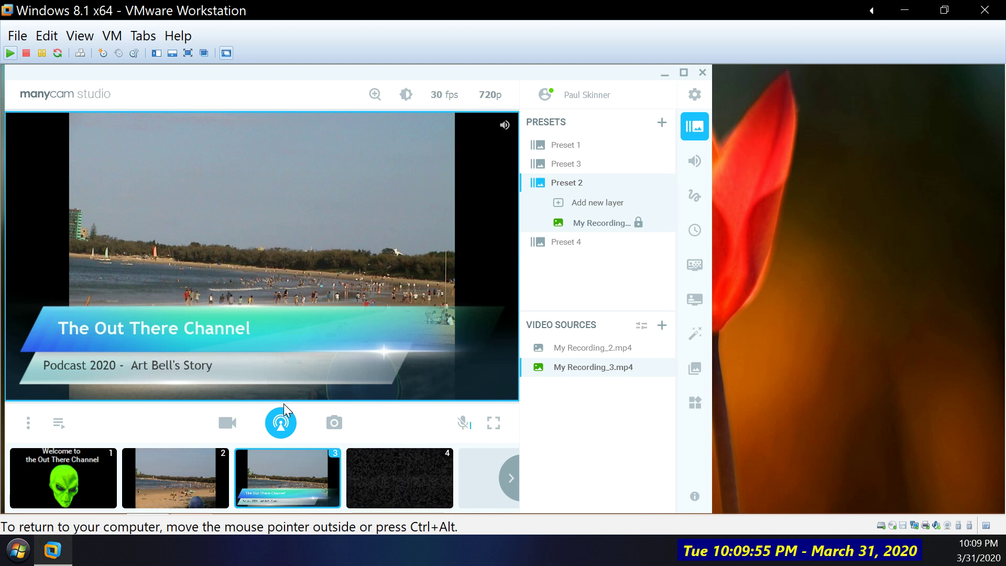
click(281, 421)
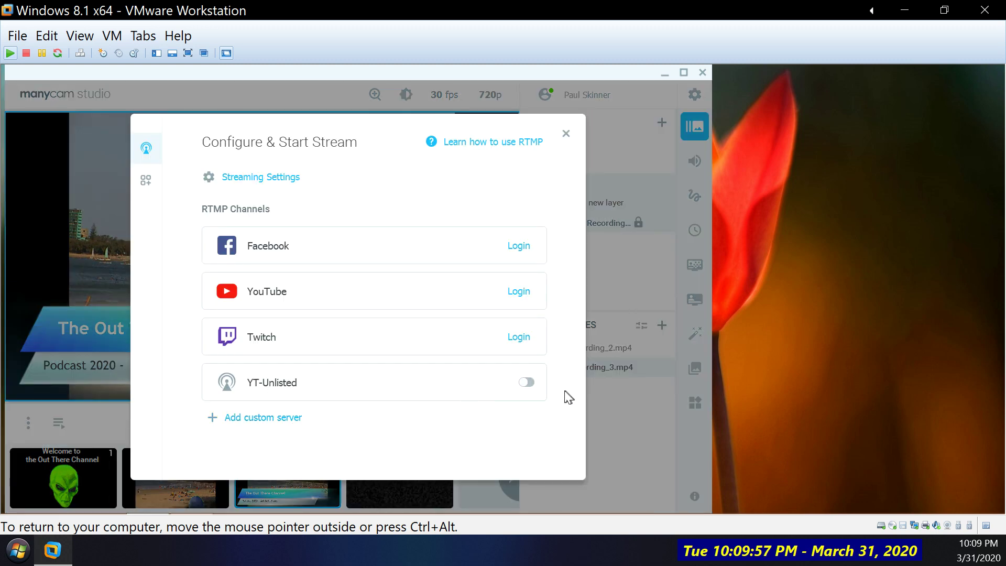
click(530, 387)
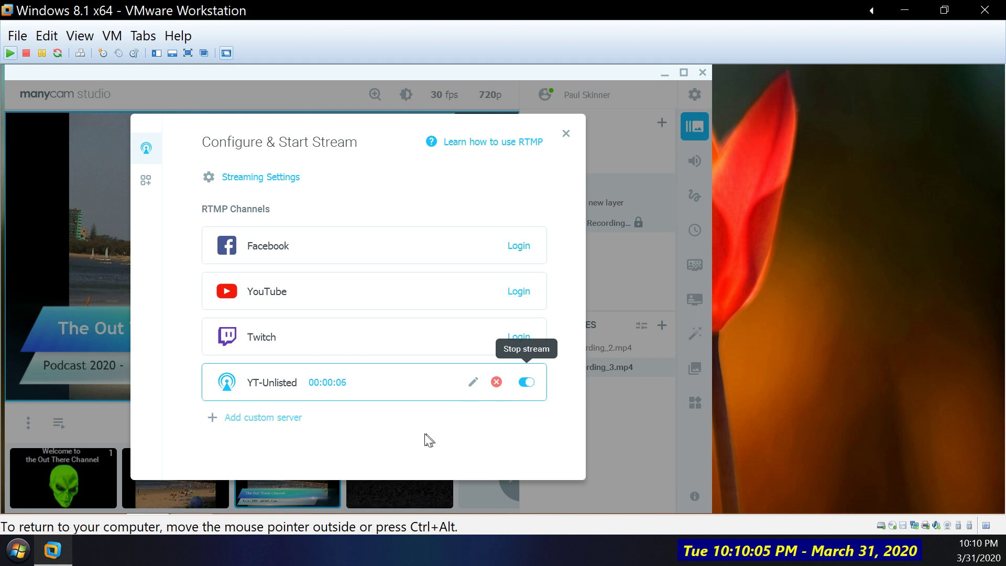
click(566, 133)
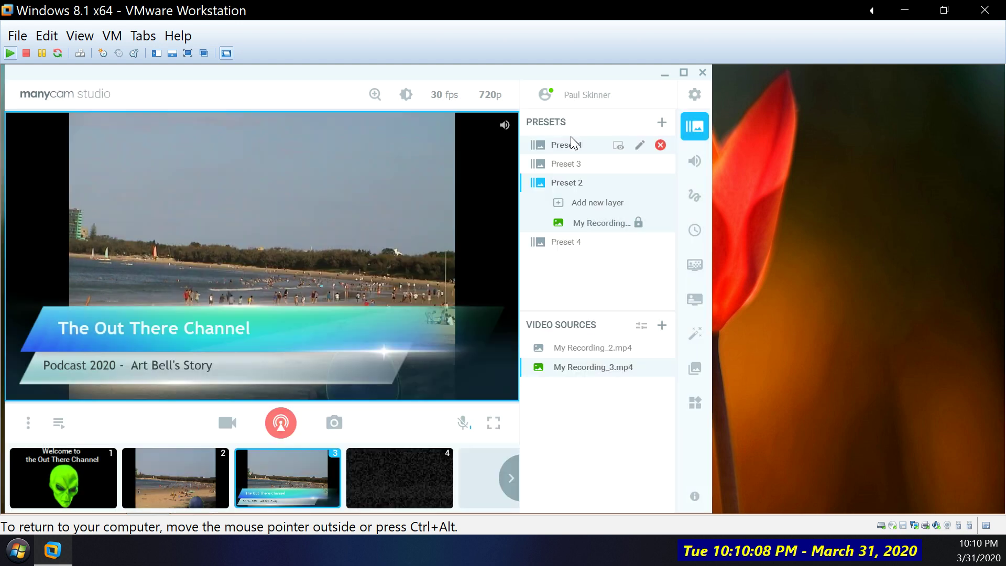
Step: Check the YT-Unlisted stream status in ManyCam and the Test Run#1 preview in YouTube Studio, and return to ManyCam
click(274, 433)
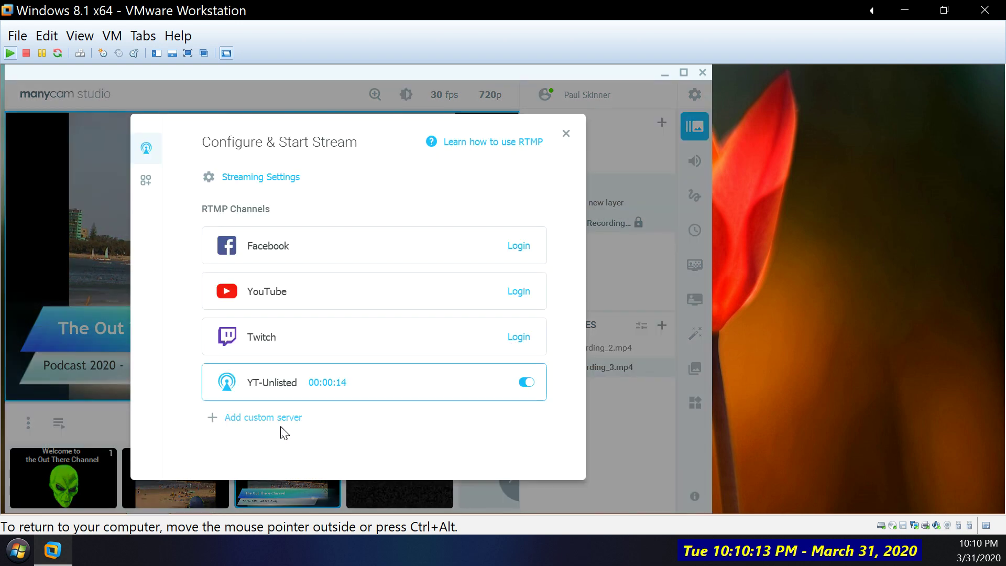
click(566, 134)
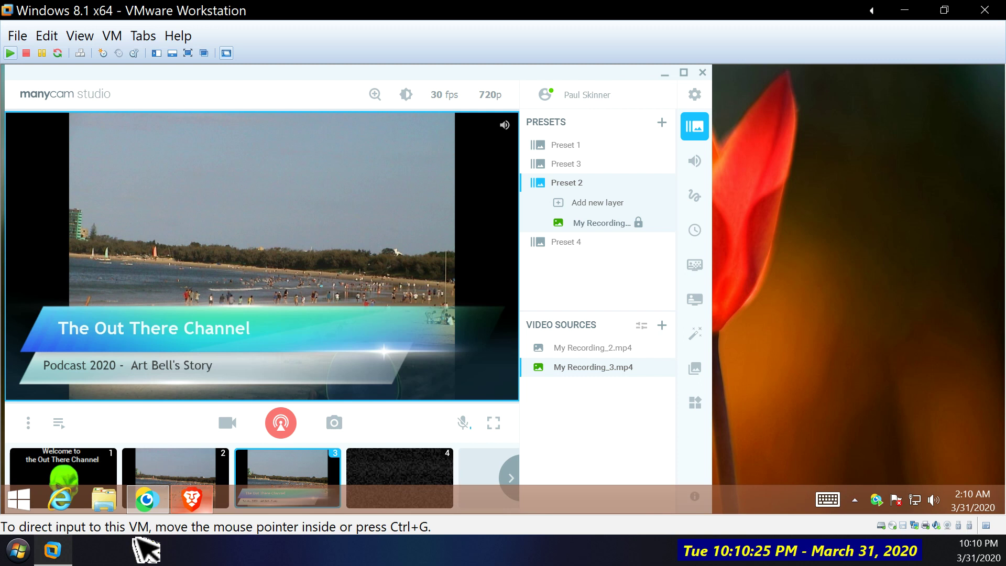
click(186, 497)
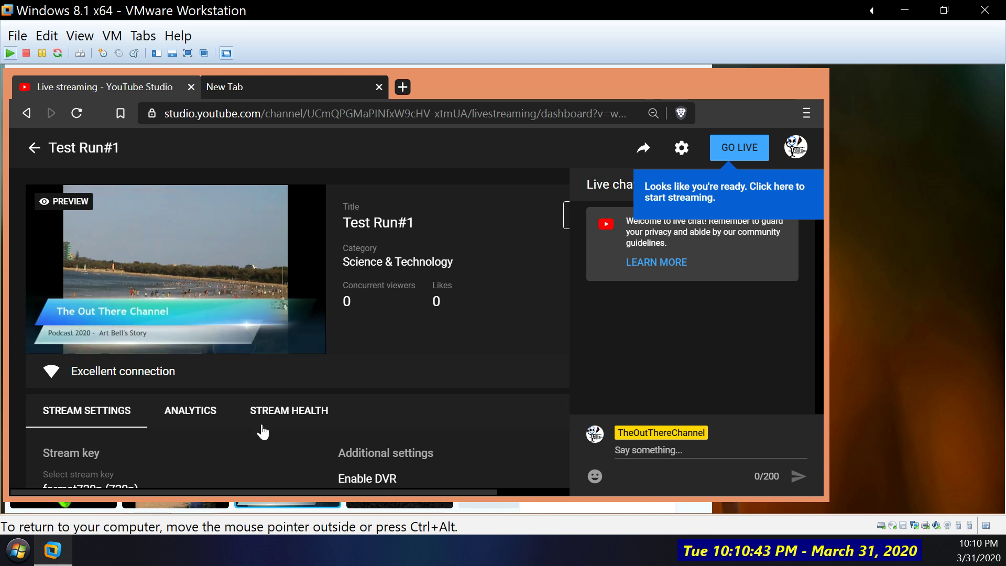
mouse_move(270, 530)
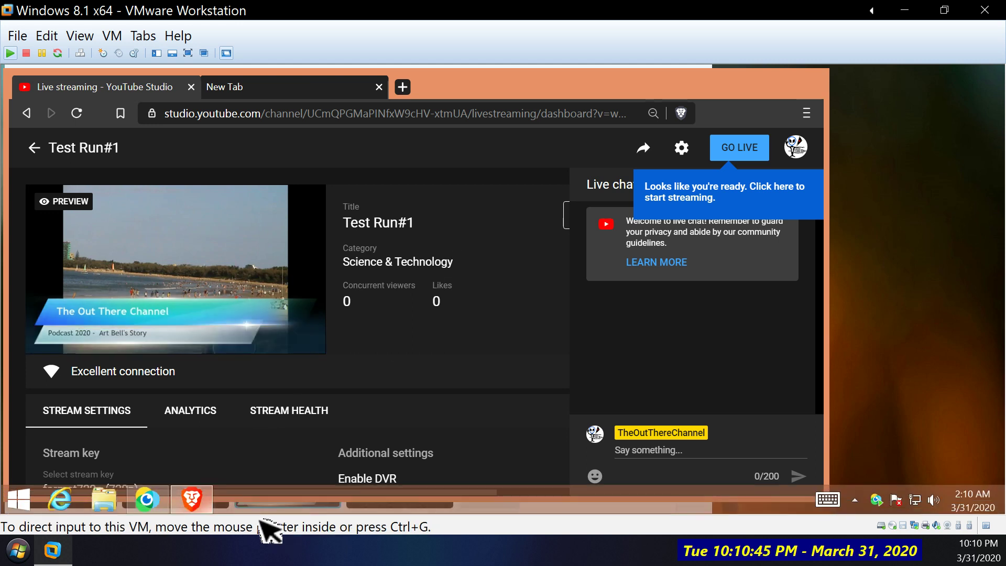
click(156, 503)
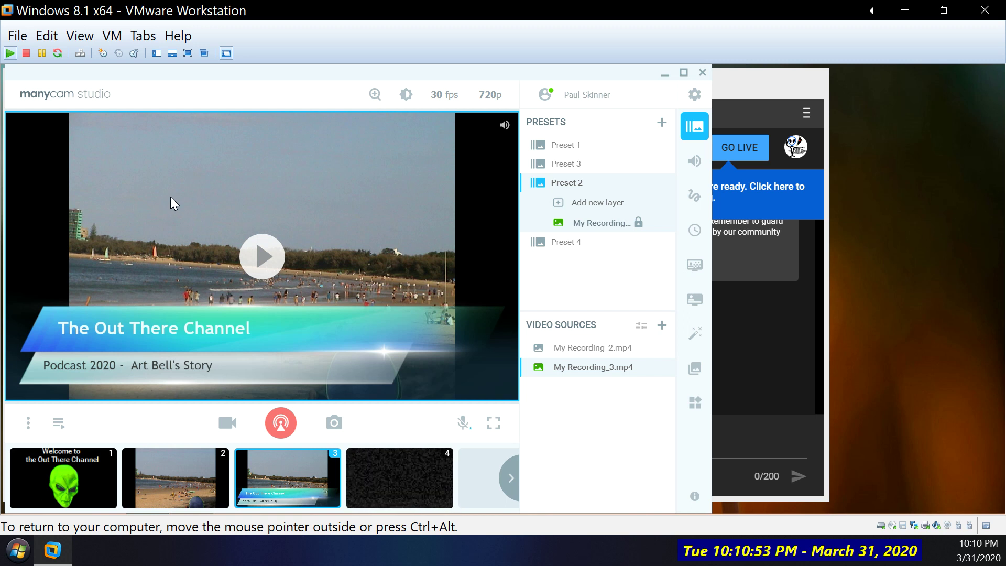
Step: Play the Out There Channel welcome clip from ManyCam's playlist and check the Test Run#1 preview in YouTube Studio
click(56, 428)
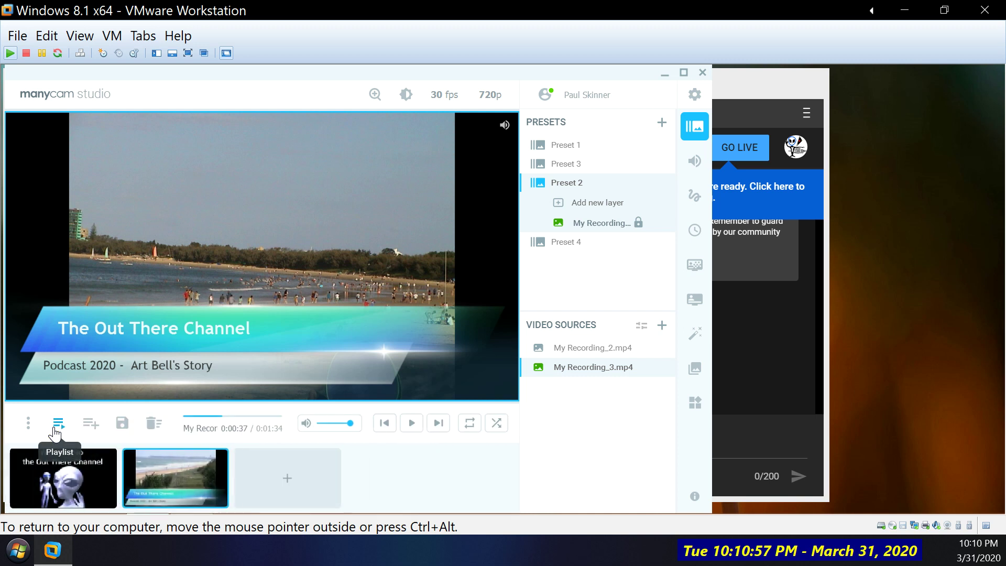
click(34, 470)
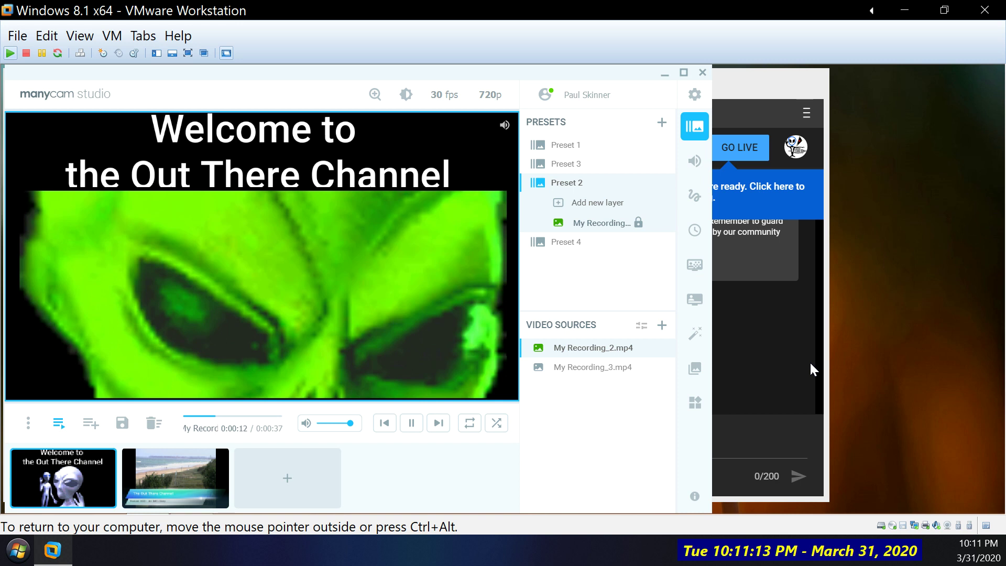
click(810, 364)
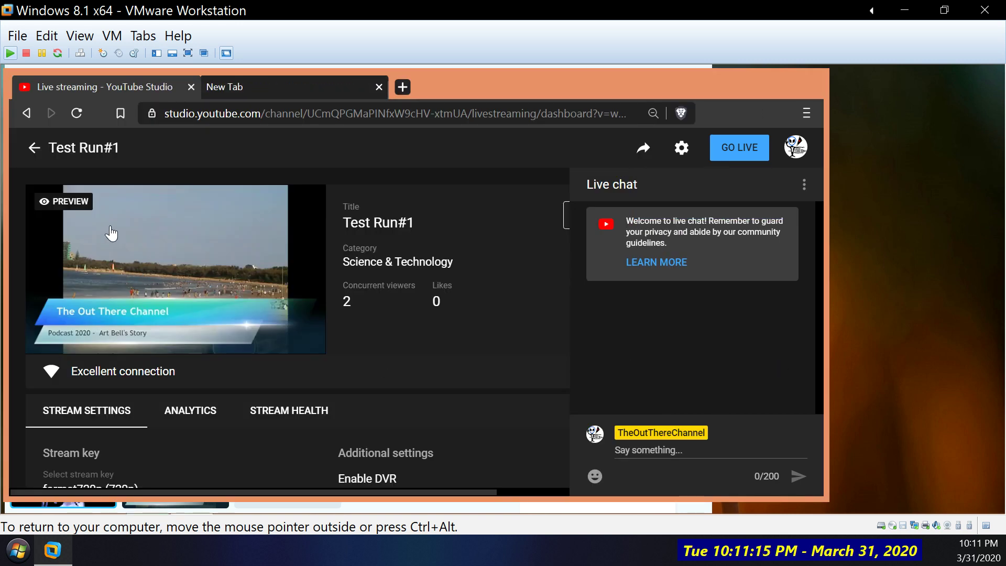
mouse_move(115, 239)
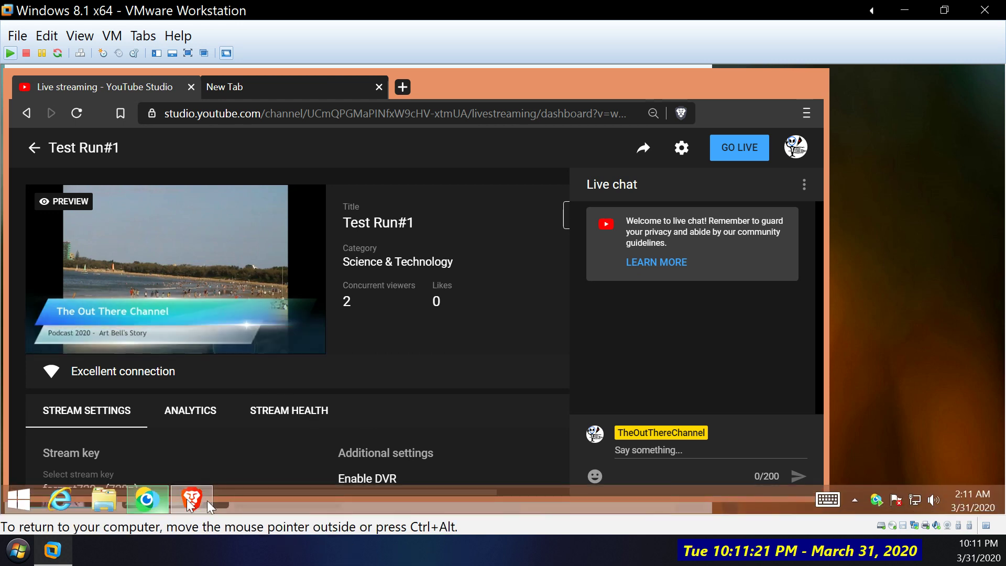
Step: Return to ManyCam and pause the My Recording_2.mp4 welcome clip
click(151, 493)
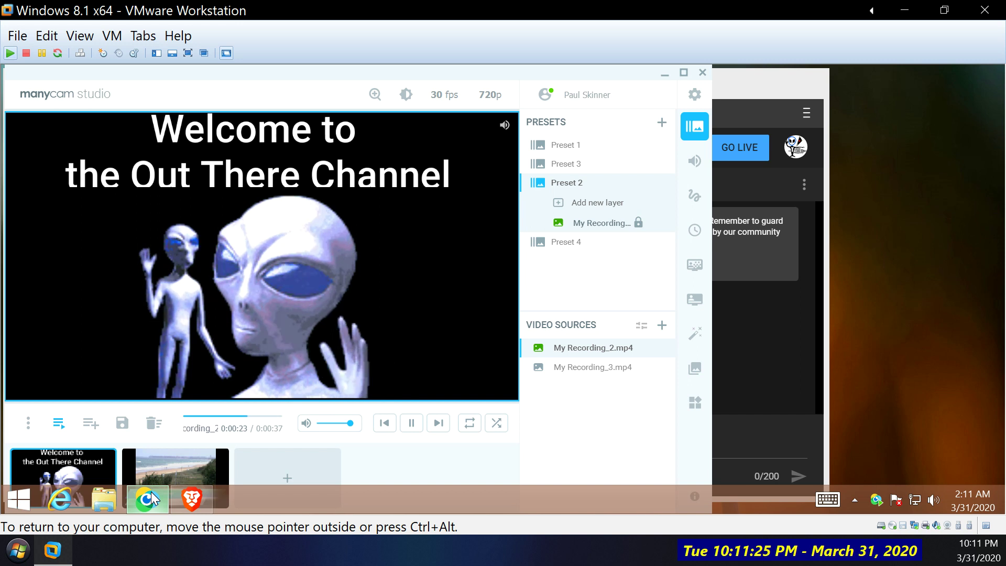
mouse_move(267, 259)
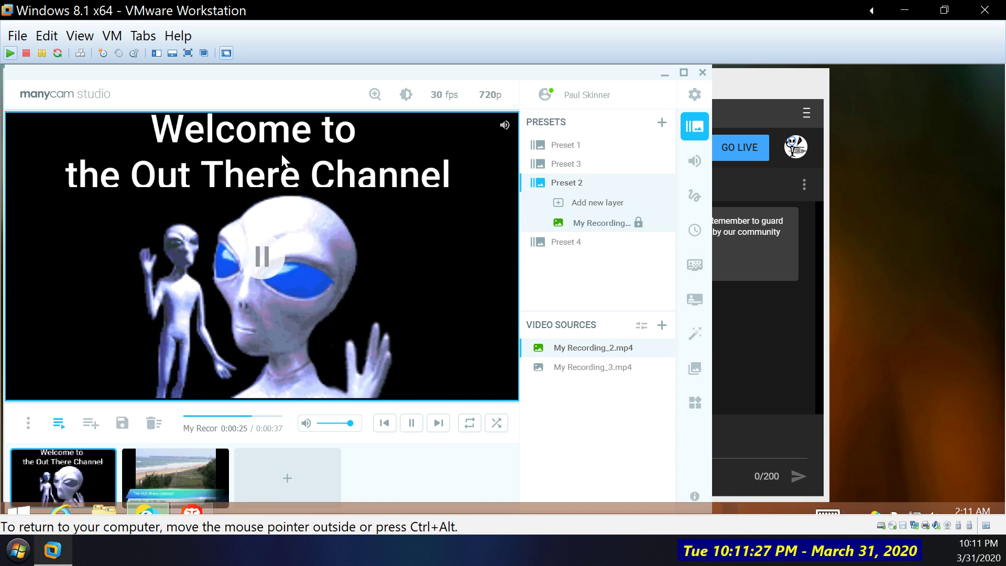
click(266, 258)
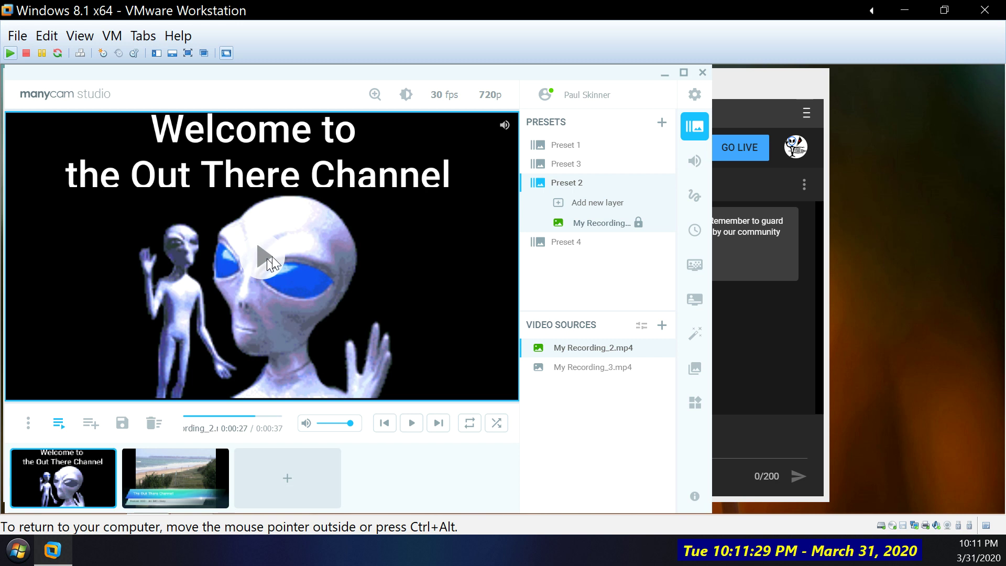
Step: Check the Test Run#1 preview in YouTube Studio, view the stream's share link and close the sharing options
click(794, 411)
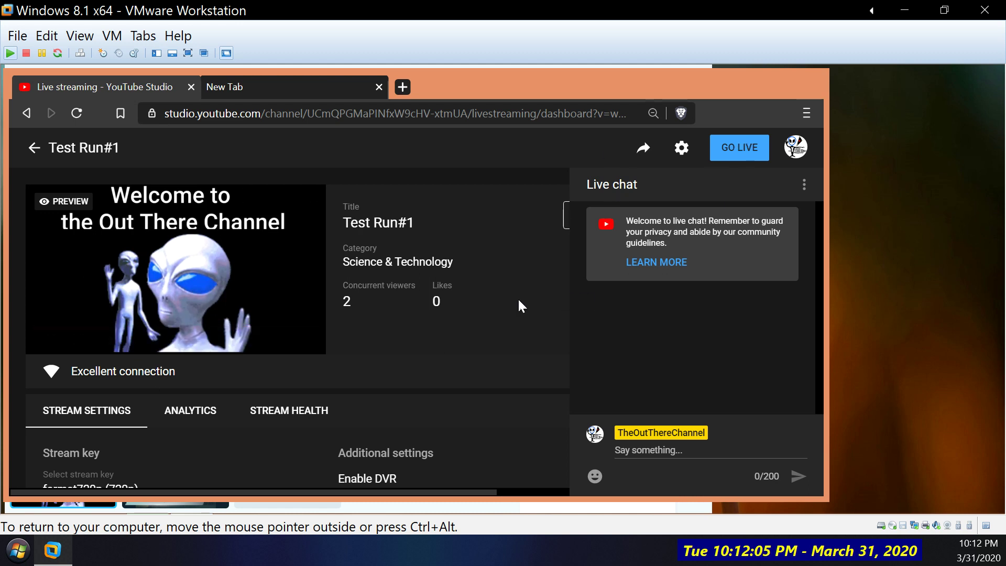
click(648, 151)
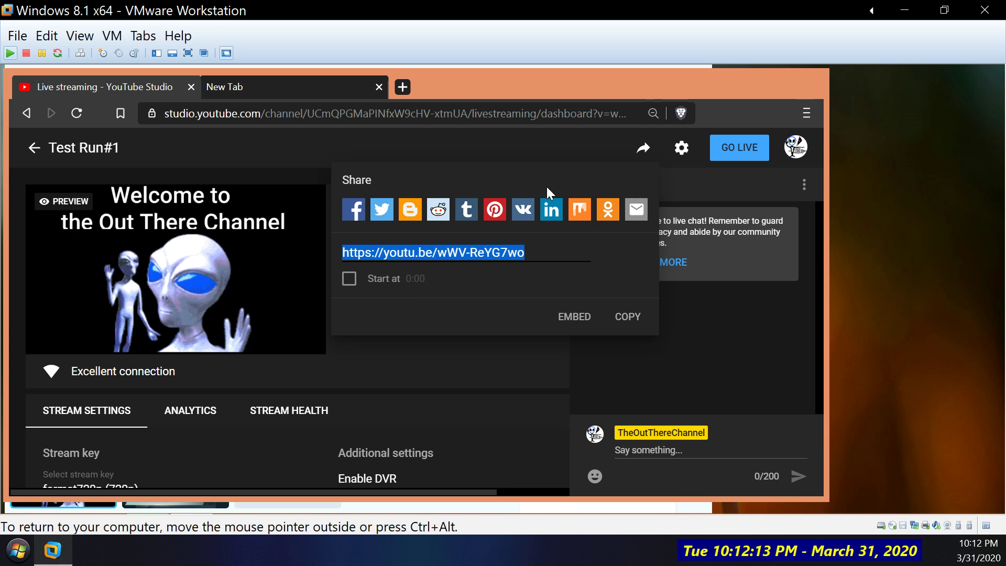
click(675, 445)
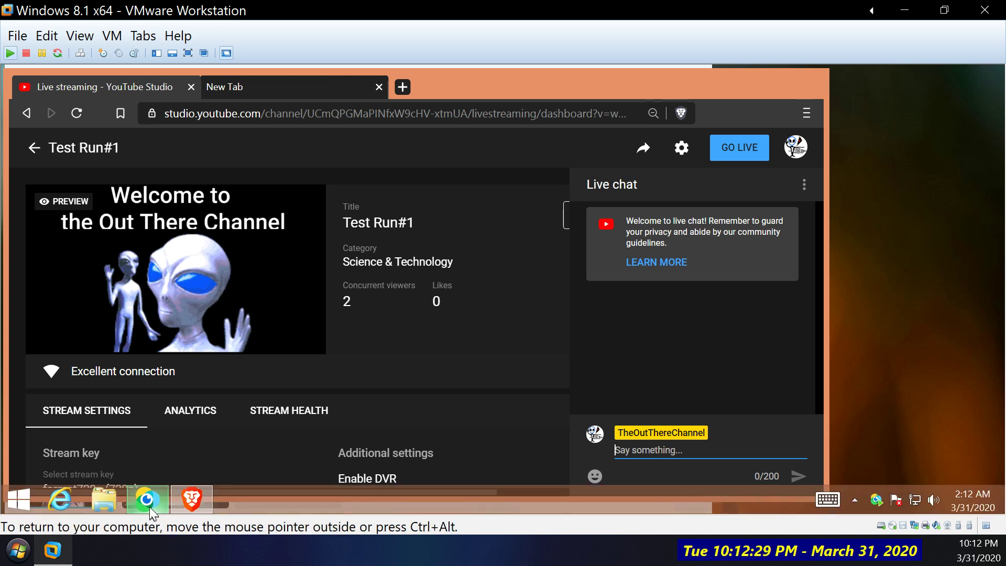
Step: Switch back to ManyCam, hide the playlist and make the empty Preset 4 the live preset
click(149, 506)
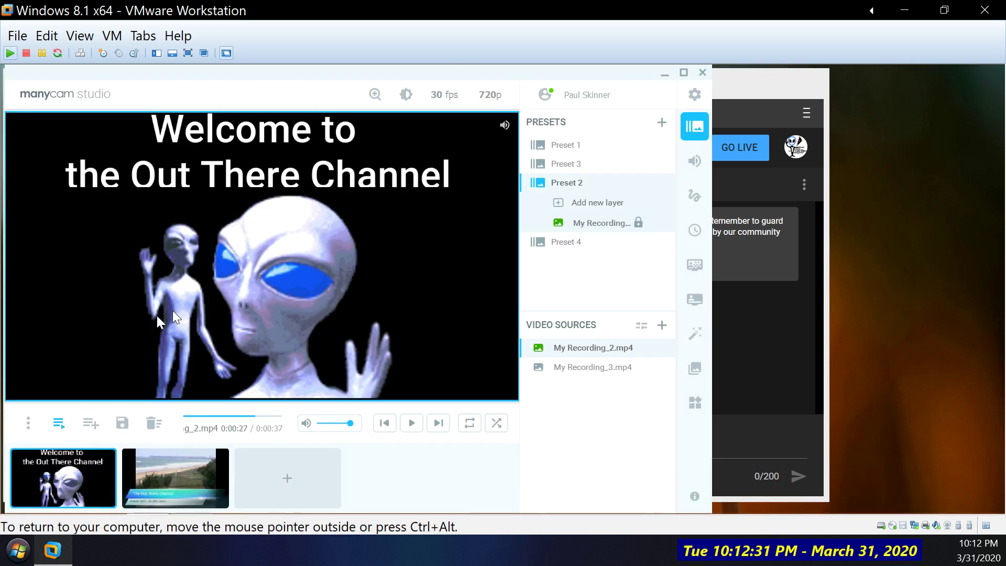
click(57, 424)
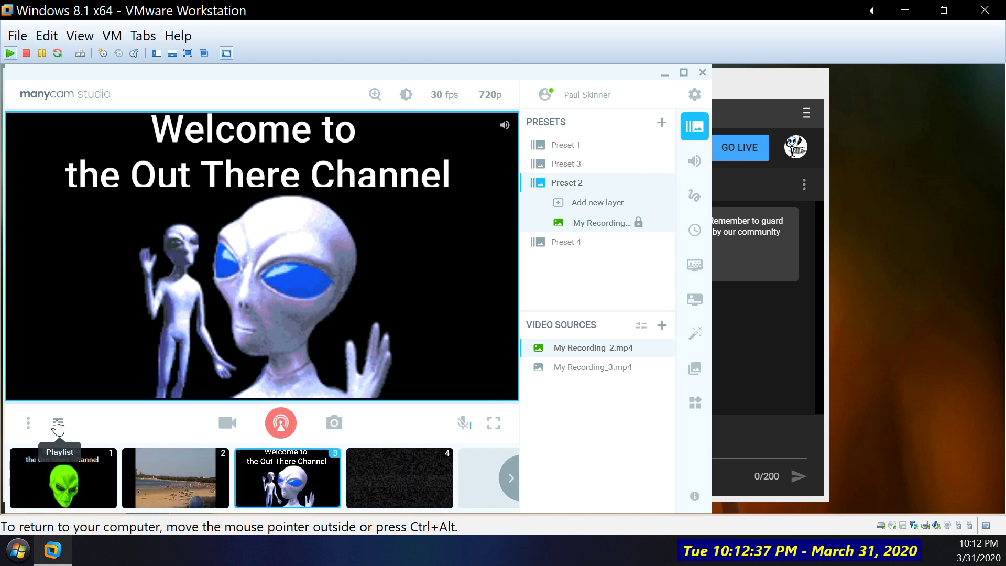
mouse_move(395, 512)
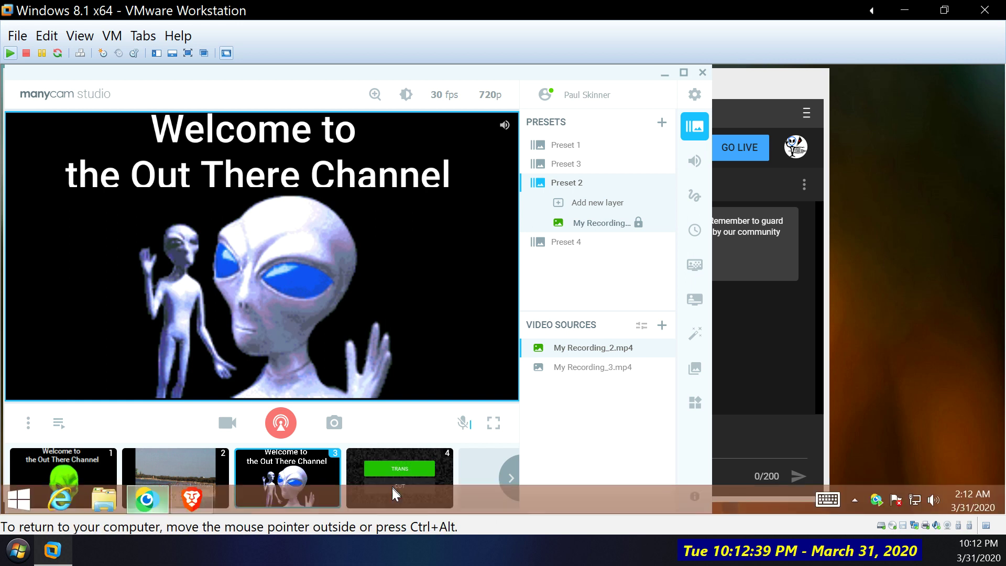
drag(395, 466, 383, 487)
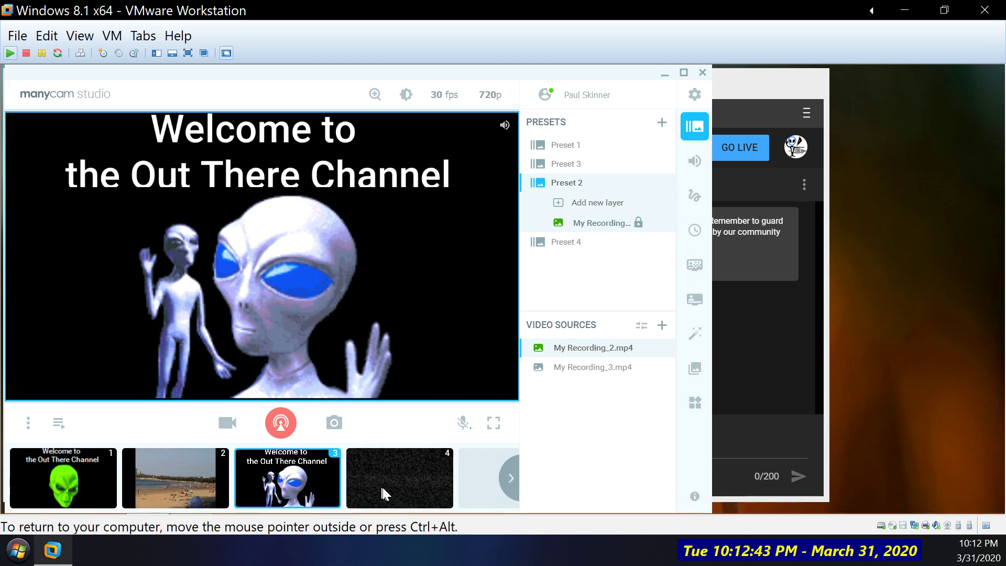
click(383, 487)
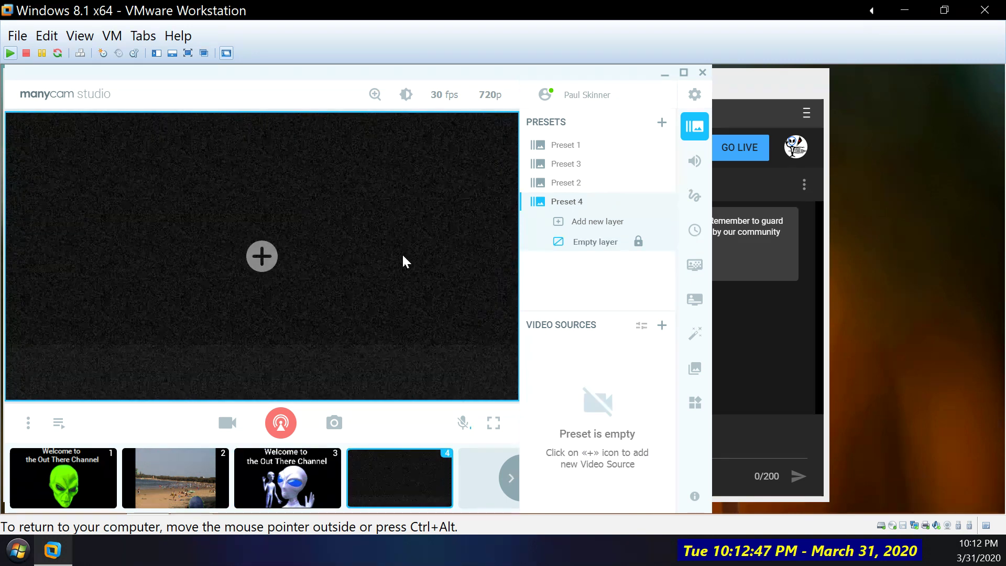
Step: Try adding the Live streaming - YouTube Studio - Brave window to Preset 4 as a desktop App Window source
click(277, 257)
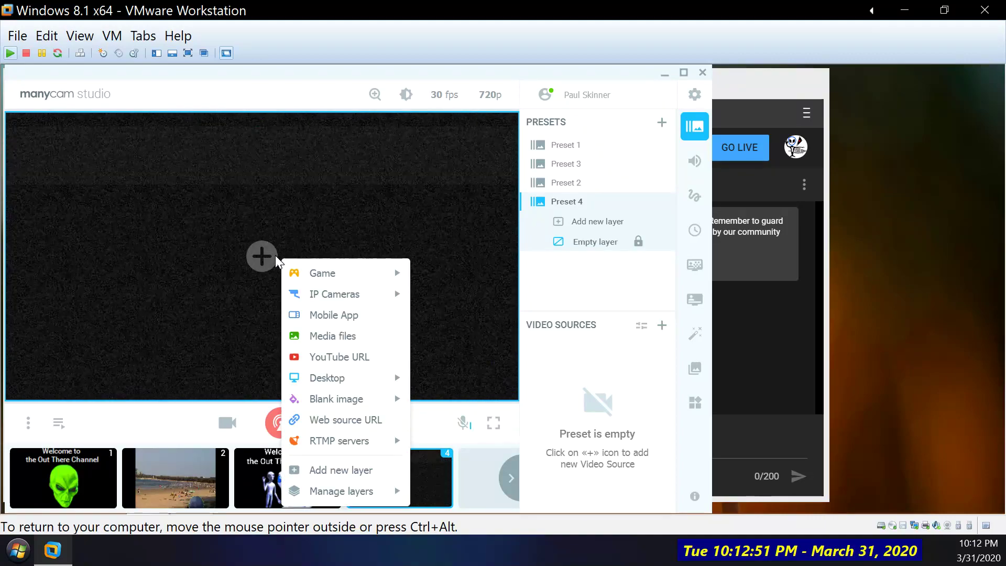
mouse_move(331, 380)
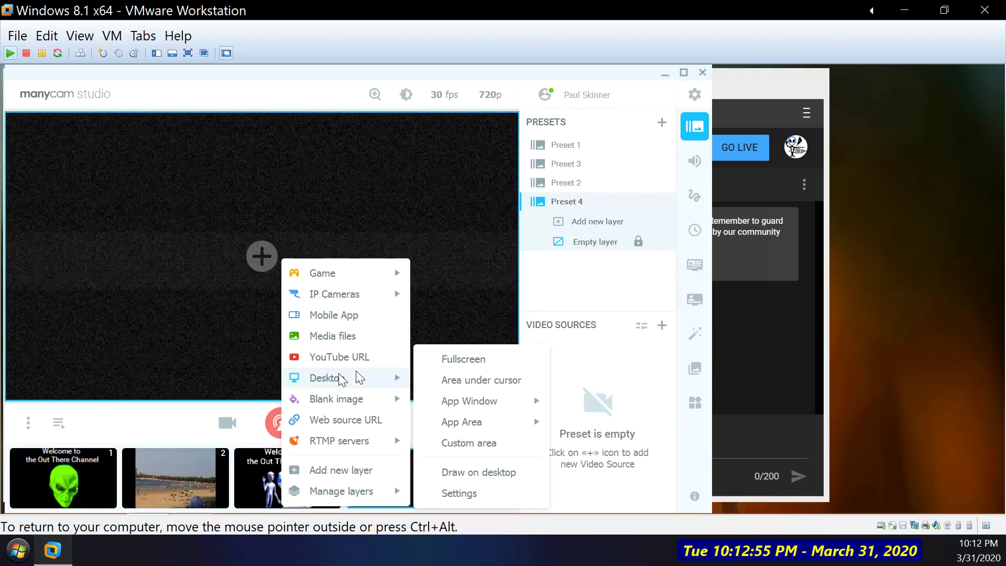
mouse_move(474, 400)
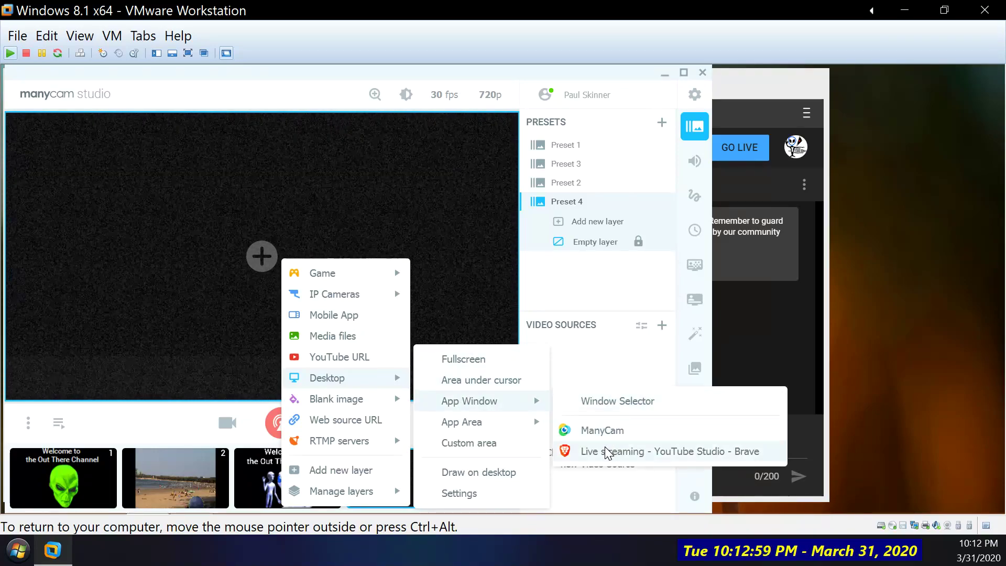
click(563, 451)
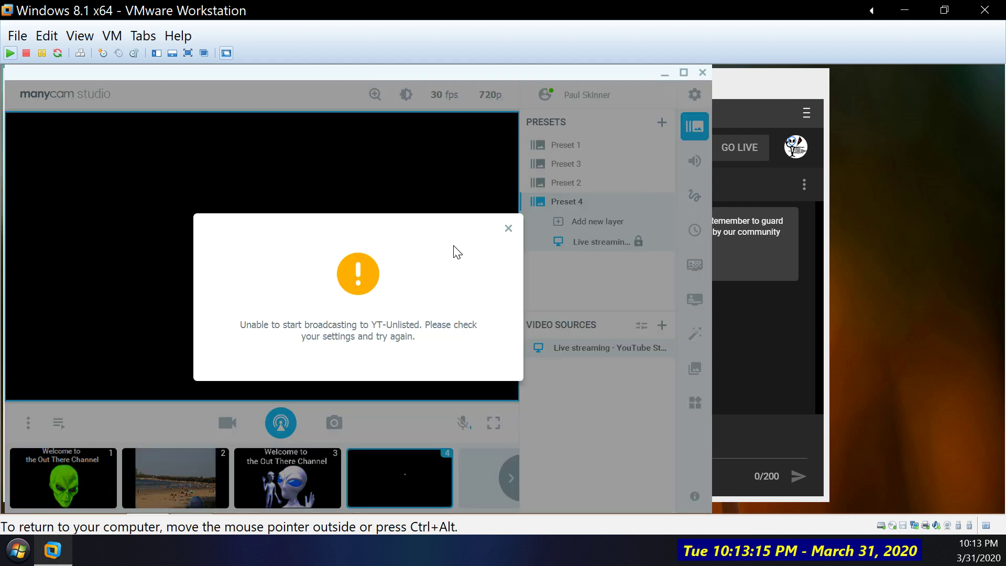
Step: Dismiss the broadcasting error, restart the YT-Unlisted stream and close the stream configuration
click(508, 228)
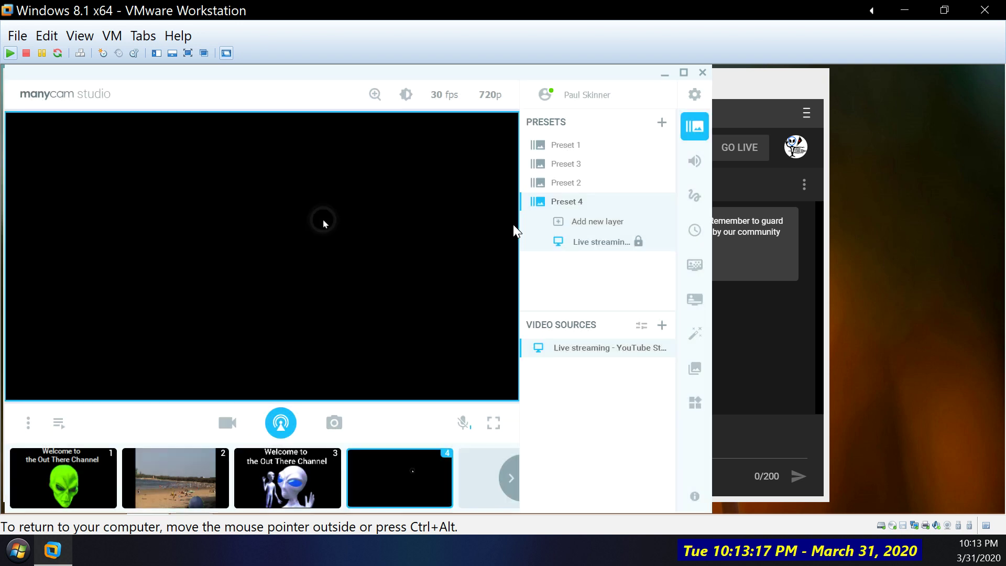
click(280, 423)
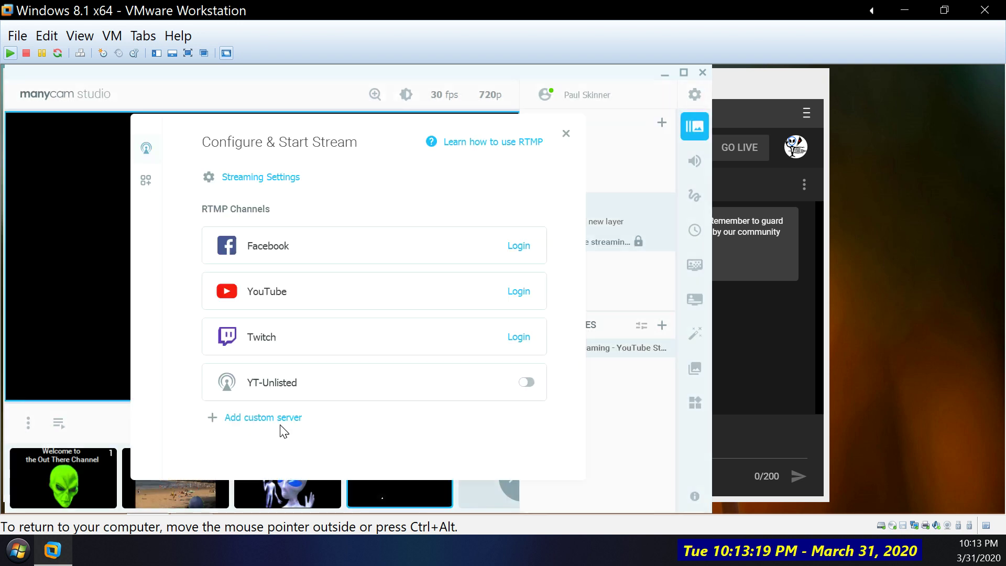
click(526, 382)
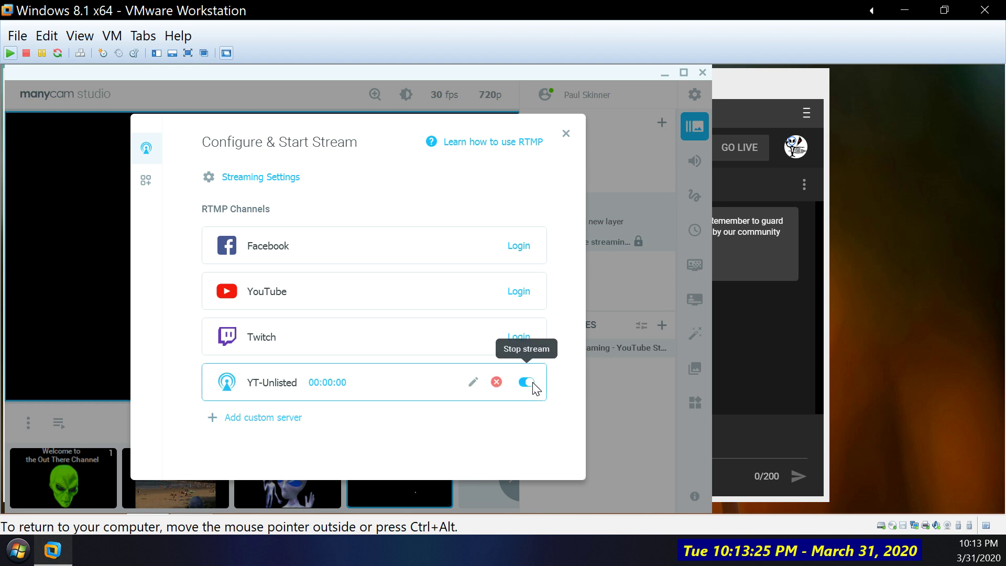
click(567, 134)
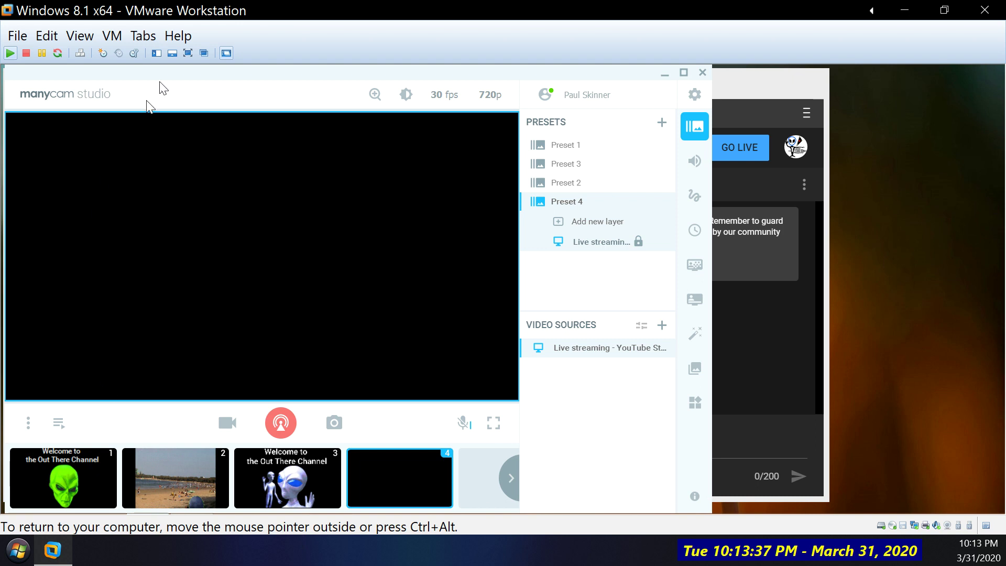
Step: Bring up Brave's New Tab page and snap the browser window to the right half of the desktop beside ManyCam
click(769, 350)
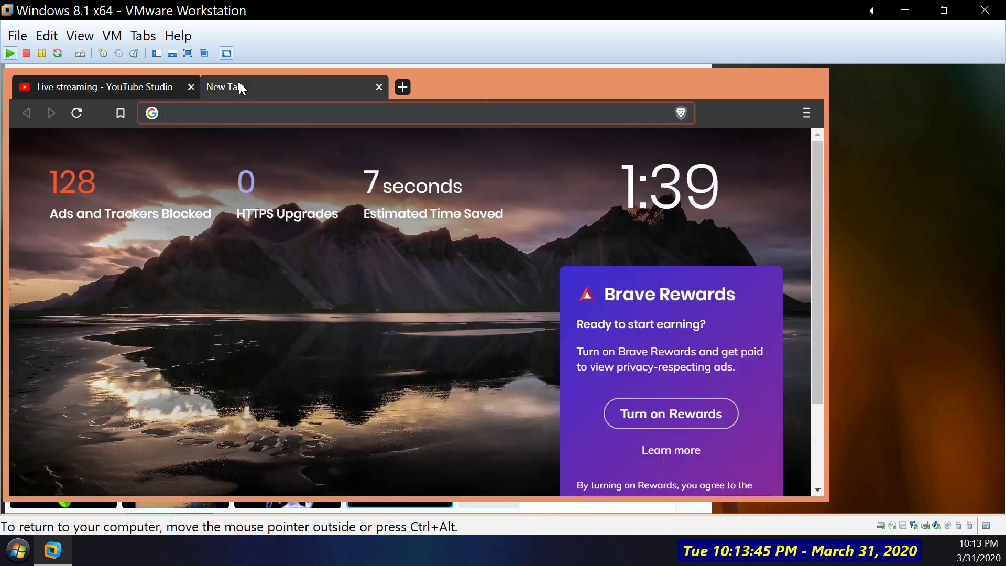
drag(488, 83, 831, 83)
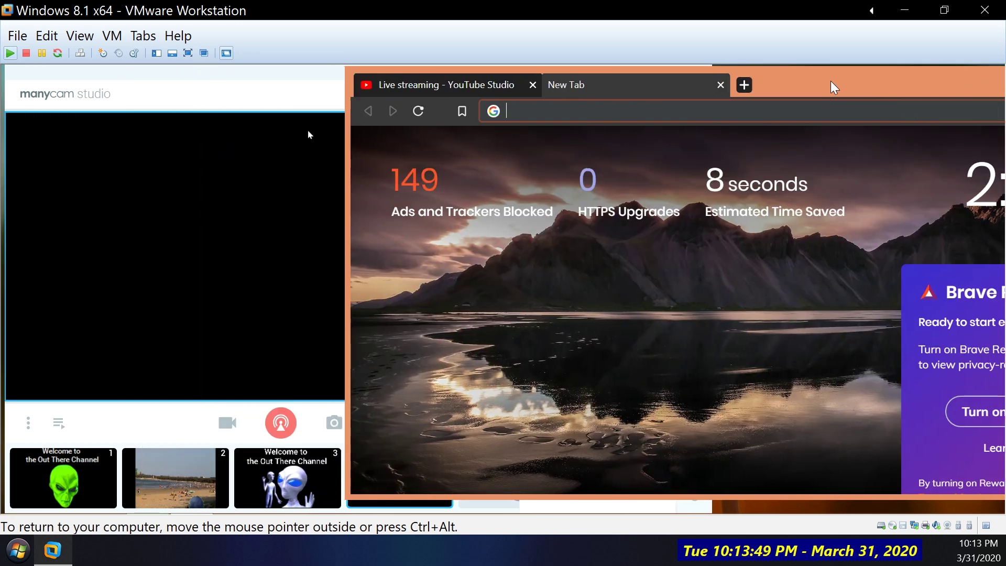
drag(757, 87, 1002, 92)
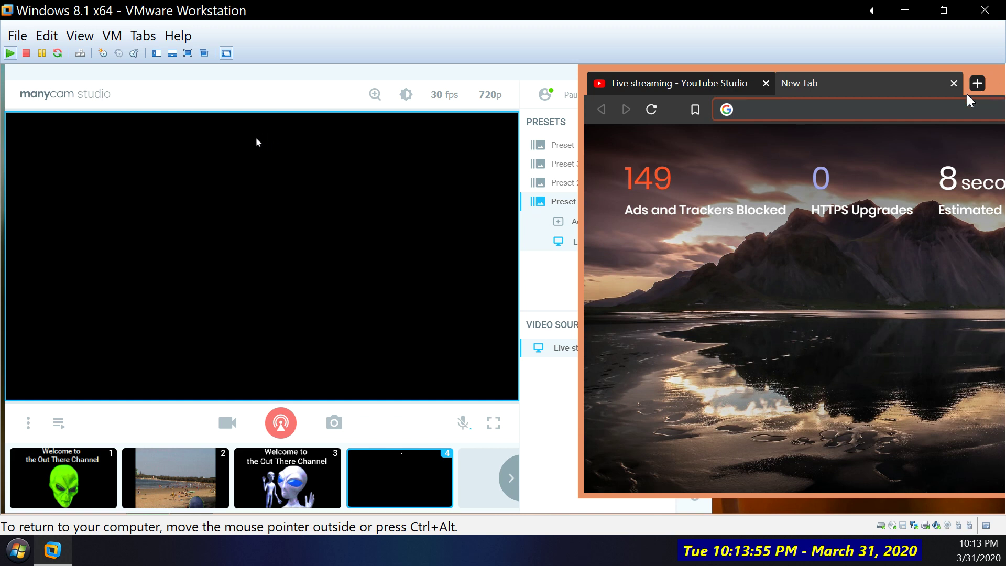
drag(992, 102, 975, 124)
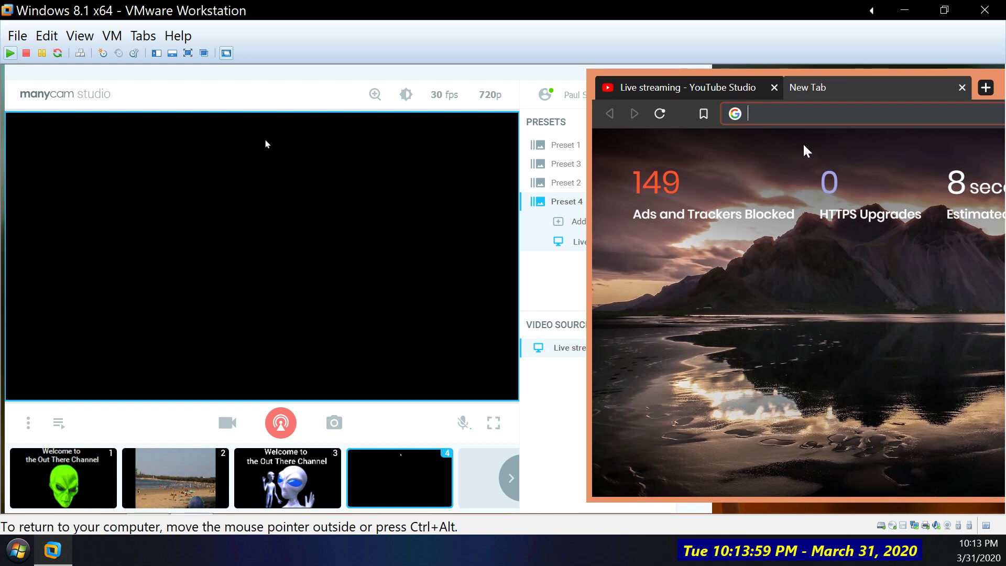
key(super+Right)
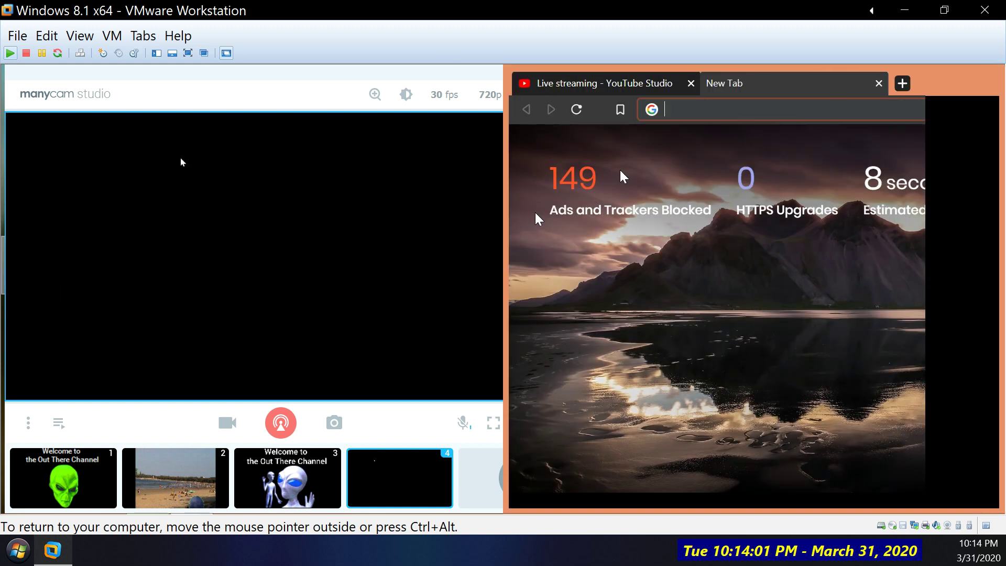
Step: Replace Preset 4's source with a desktop App Area capture of the New Tab - Brave window
right_click(238, 257)
mouse_move(299, 282)
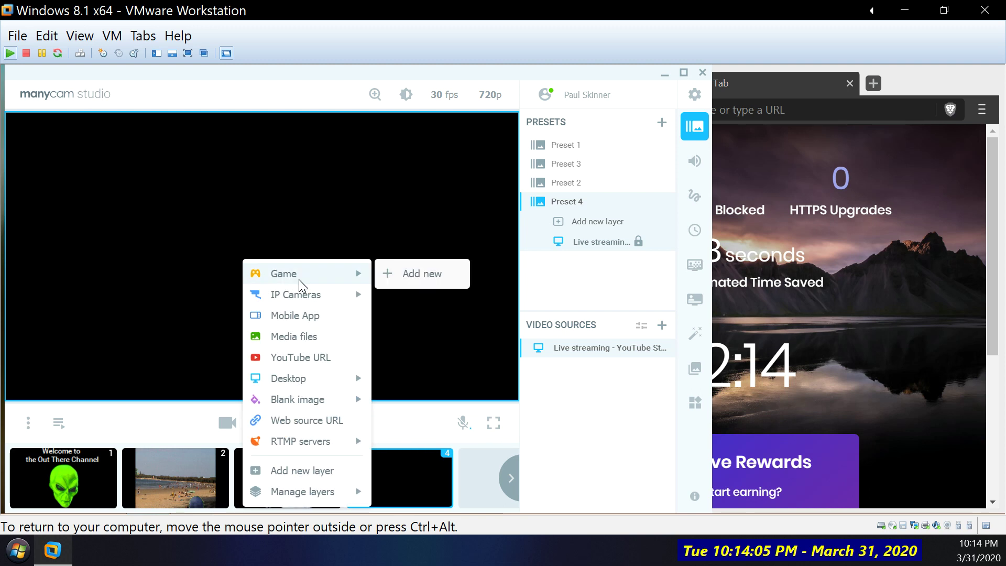
mouse_move(313, 382)
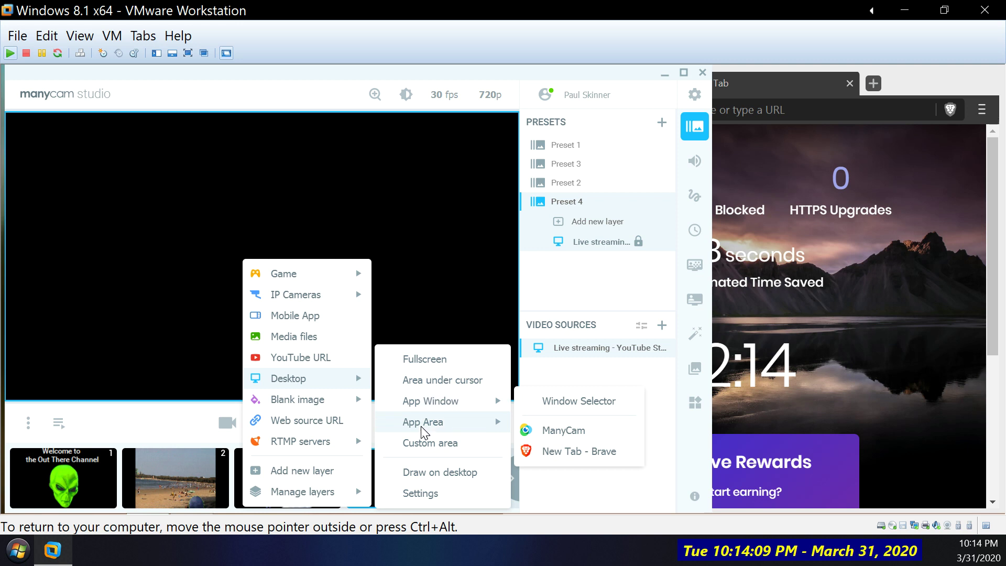
mouse_move(422, 432)
click(603, 473)
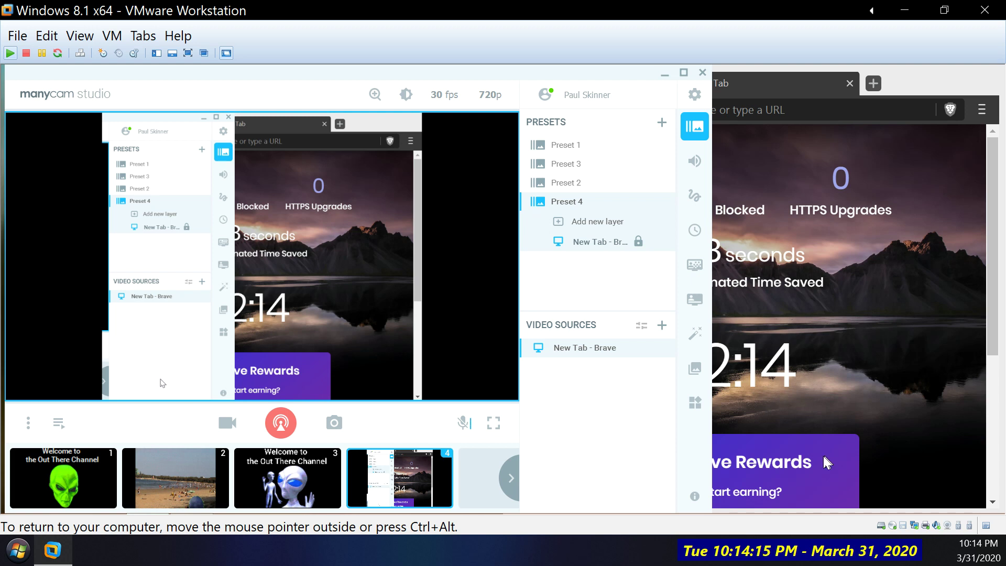
Step: Bring the Brave window to the front and maximize it, keeping the virtual machine window maximized
click(869, 445)
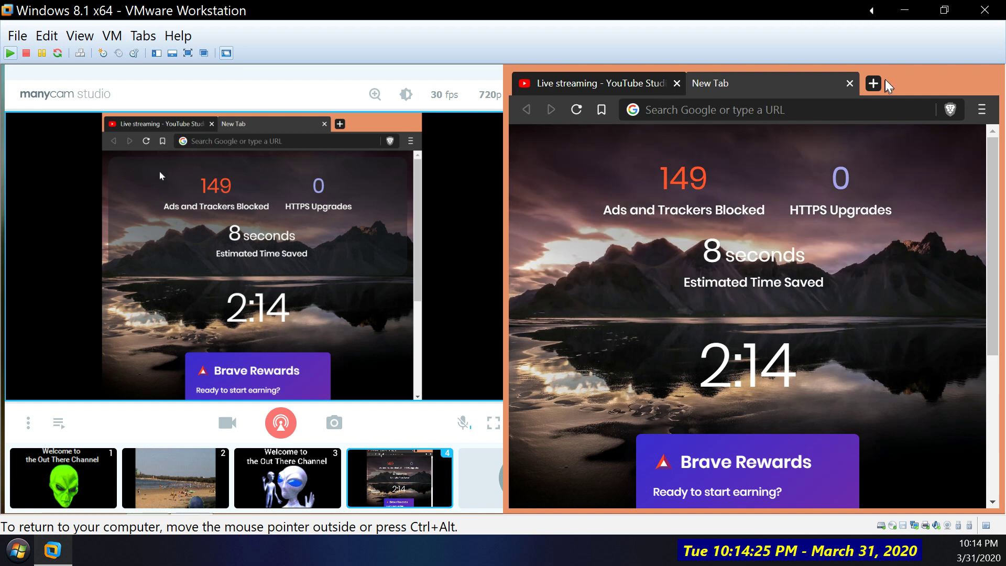
drag(984, 78, 951, 78)
double_click(948, 71)
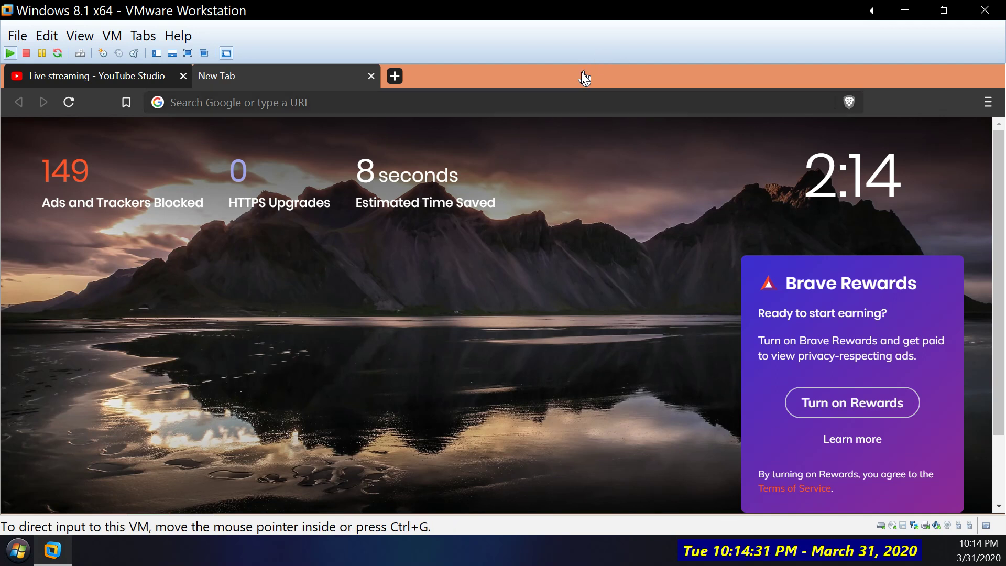
double_click(605, 15)
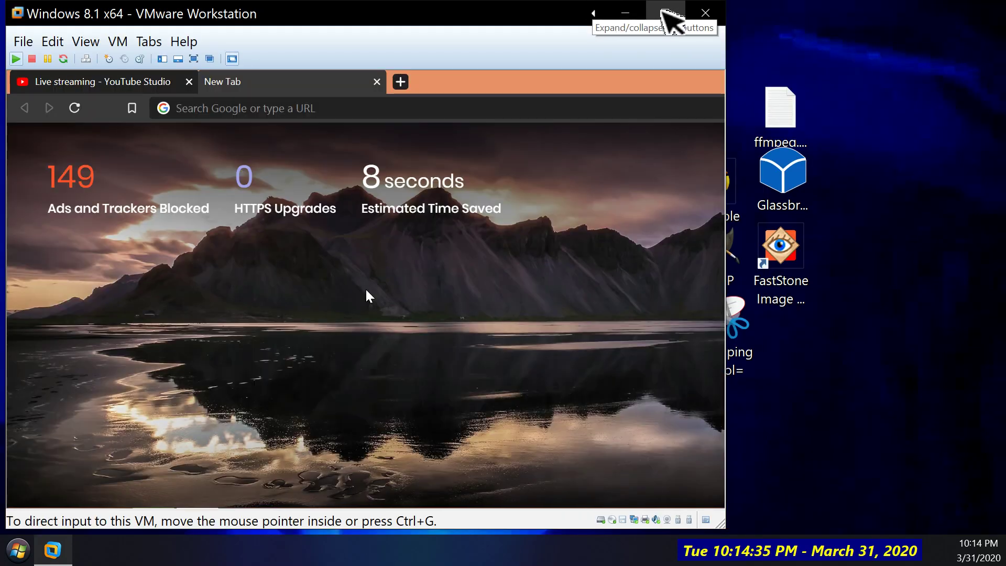
click(664, 16)
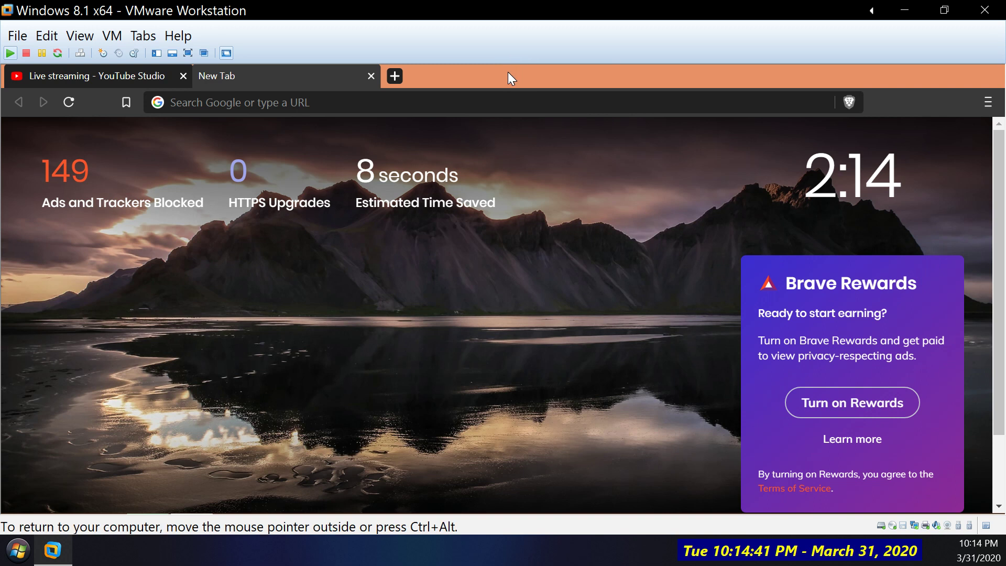
Step: Restore the Brave window from maximized and narrow it until ManyCam's preview is fully uncovered beside it
double_click(507, 71)
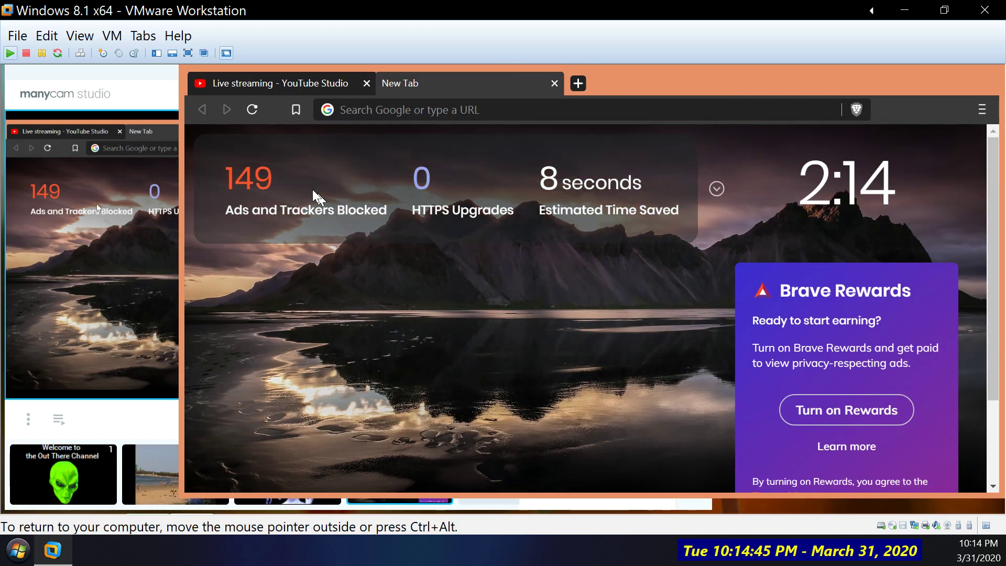
drag(178, 186, 480, 199)
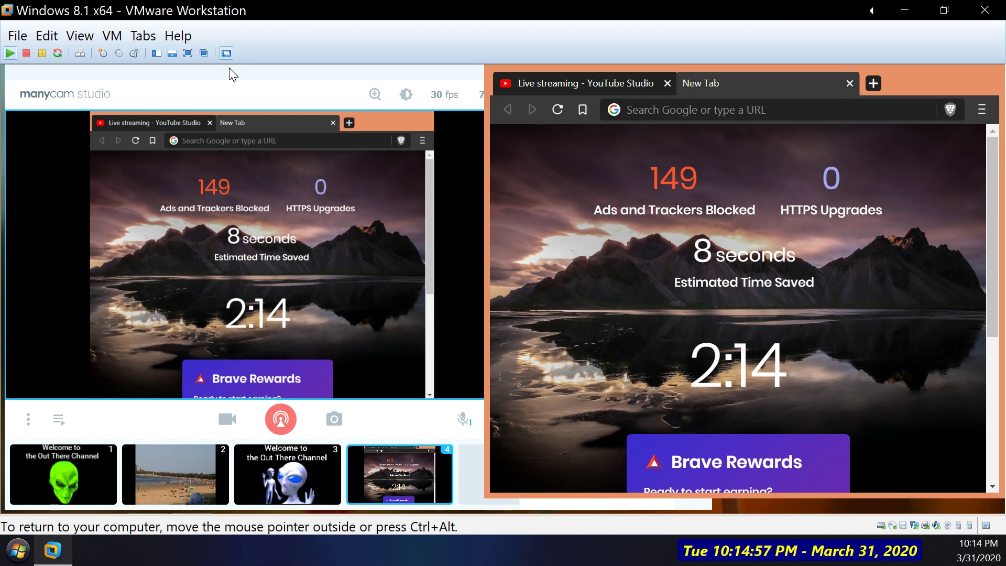
click(229, 75)
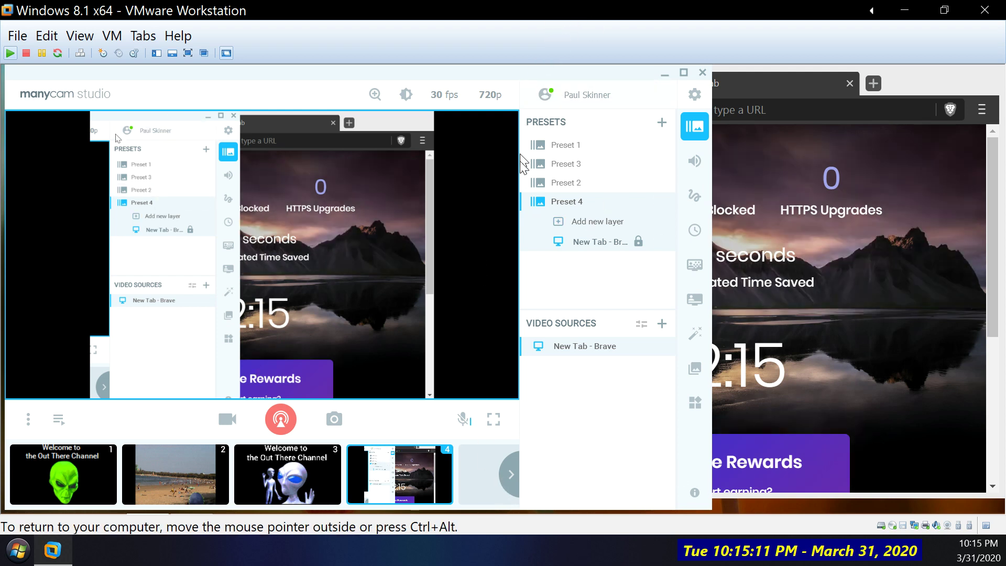
click(823, 285)
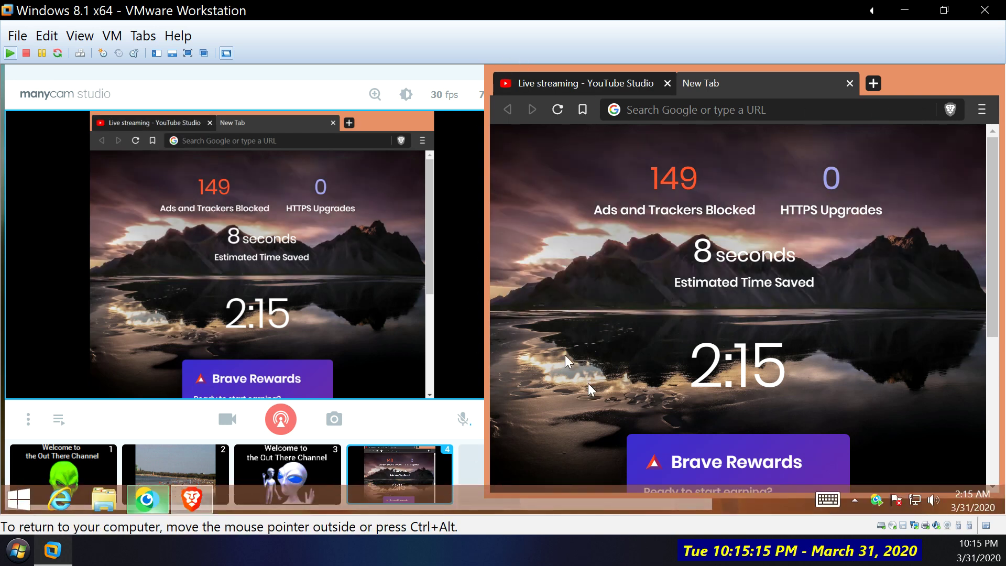
click(180, 81)
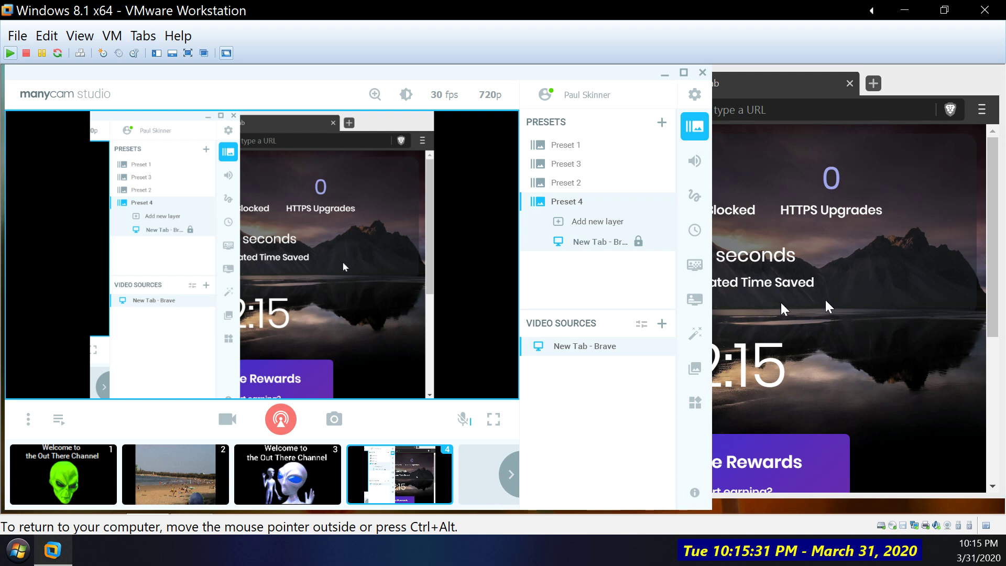
click(951, 219)
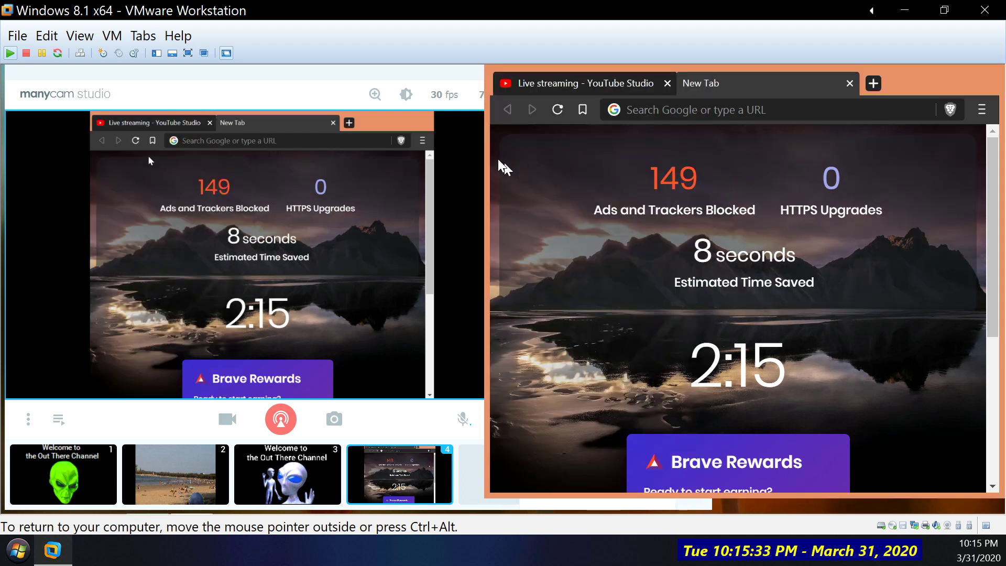
drag(483, 150, 661, 149)
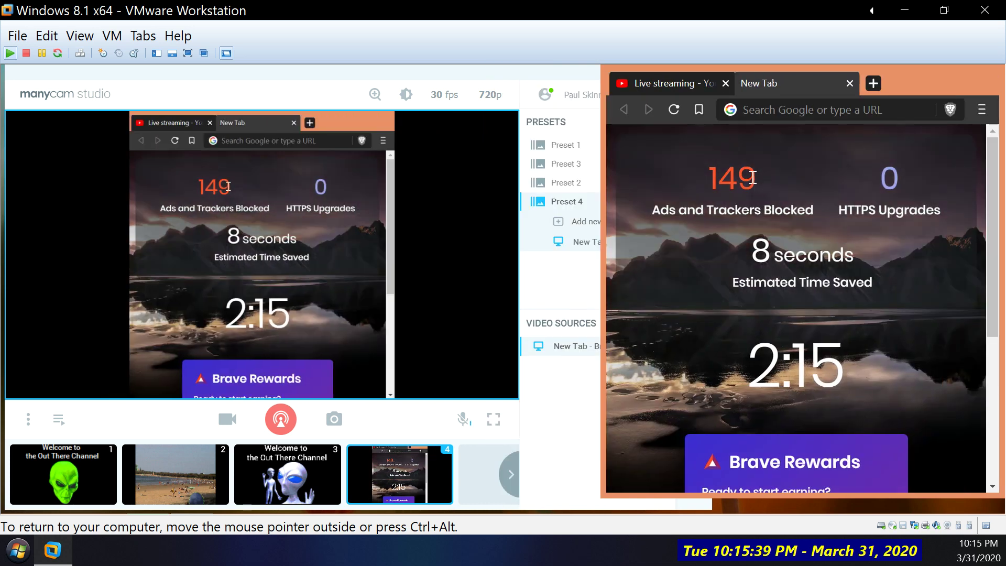
Step: Search the web for "google,com" in the browser's New Tab page
click(789, 117)
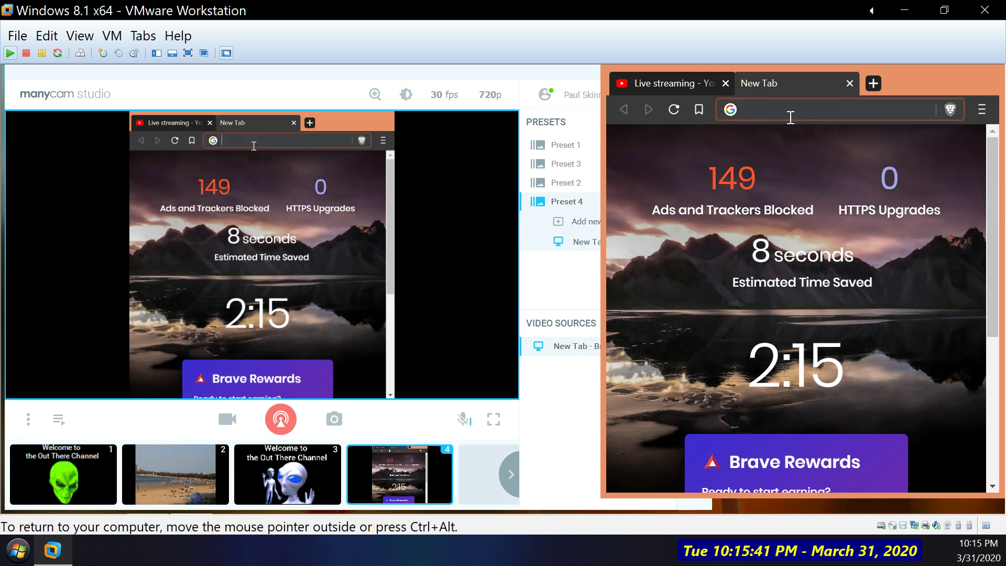
text(goo)
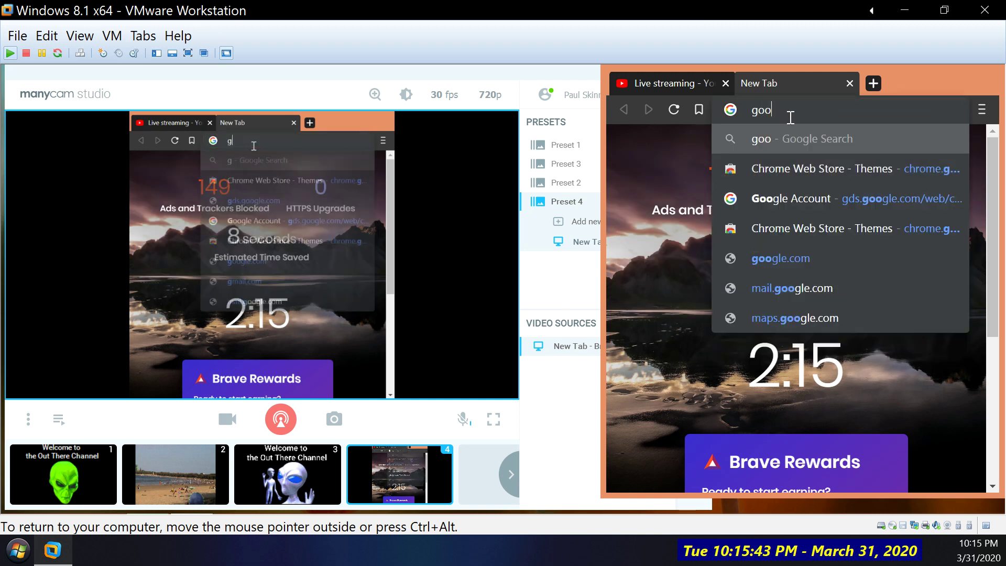
text(gle,com)
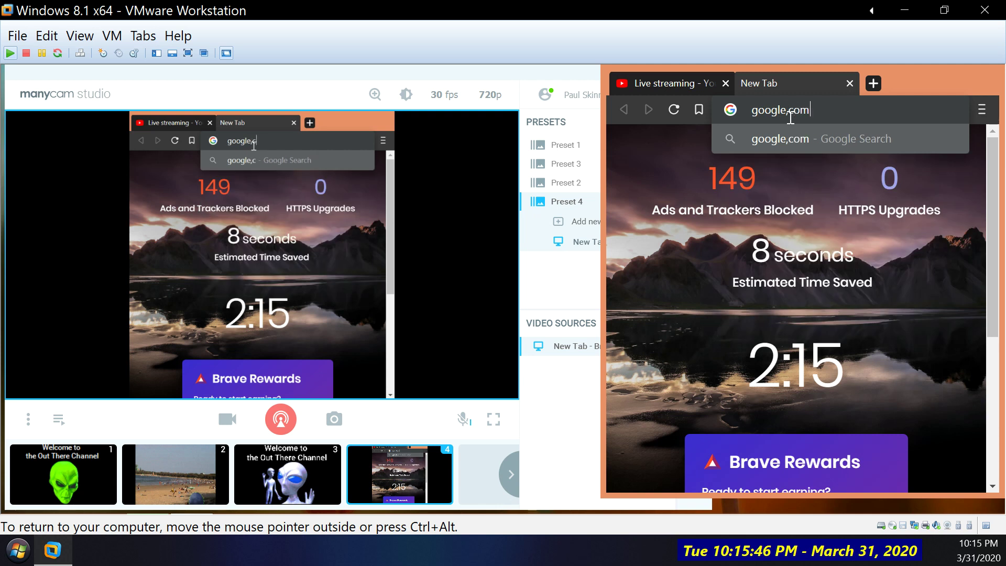
key(Return)
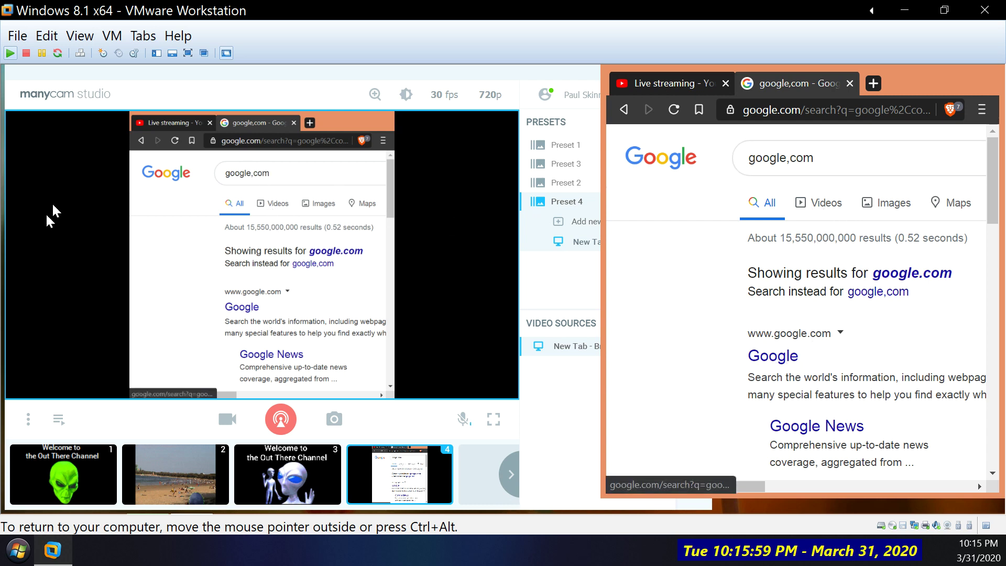
Step: Add a new empty layer to Preset 4 over the browser capture
right_click(231, 229)
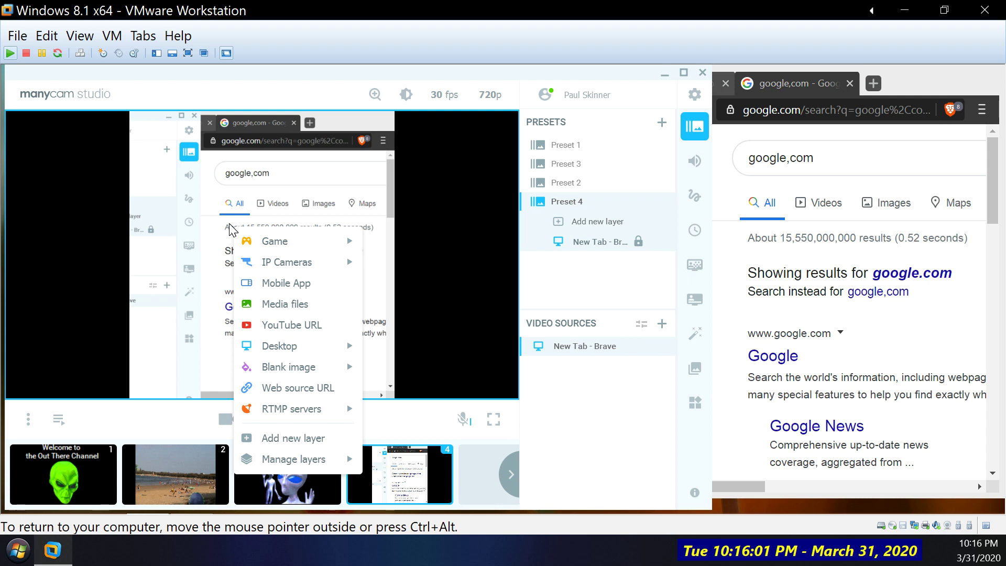
click(263, 444)
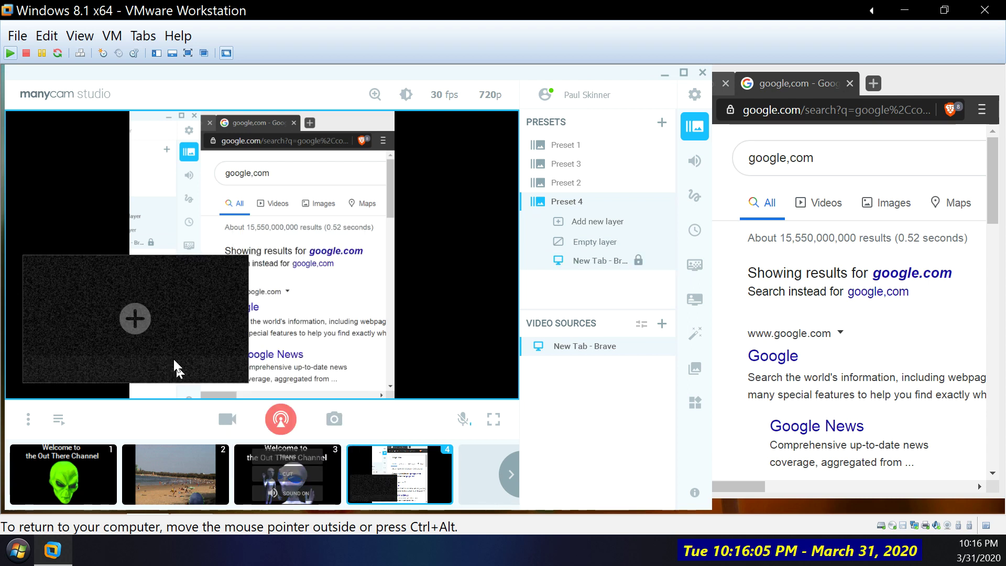
click(134, 321)
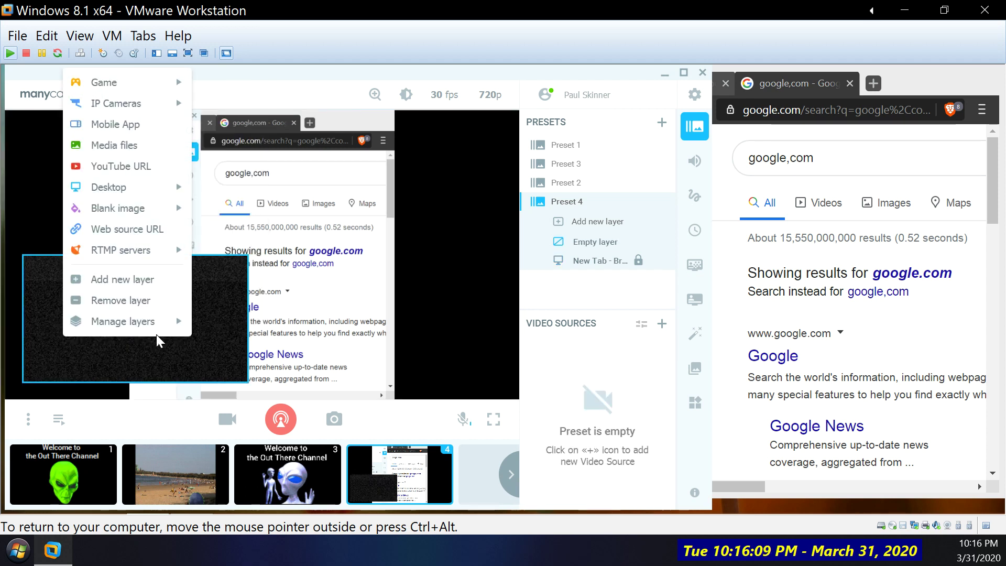
click(131, 305)
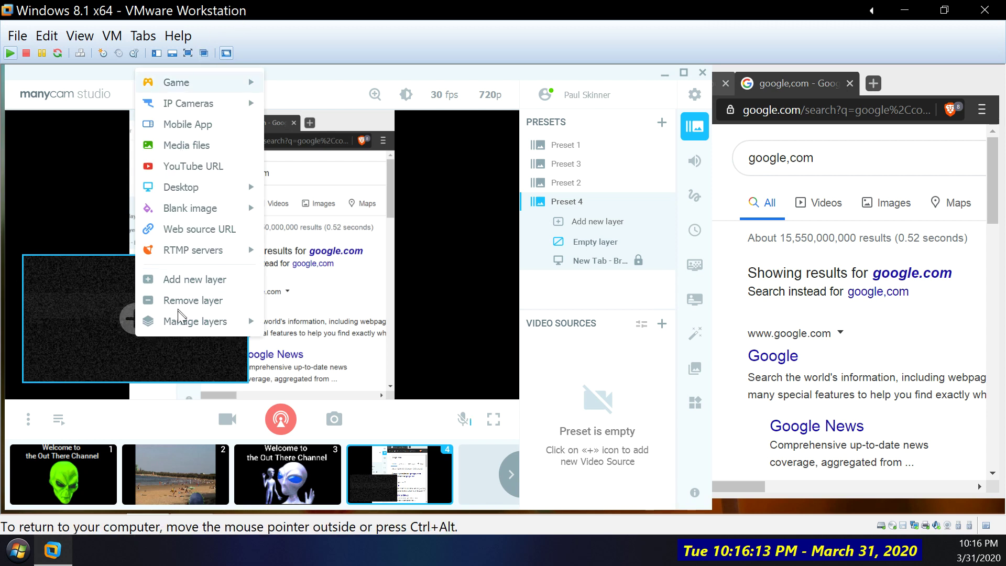
click(138, 322)
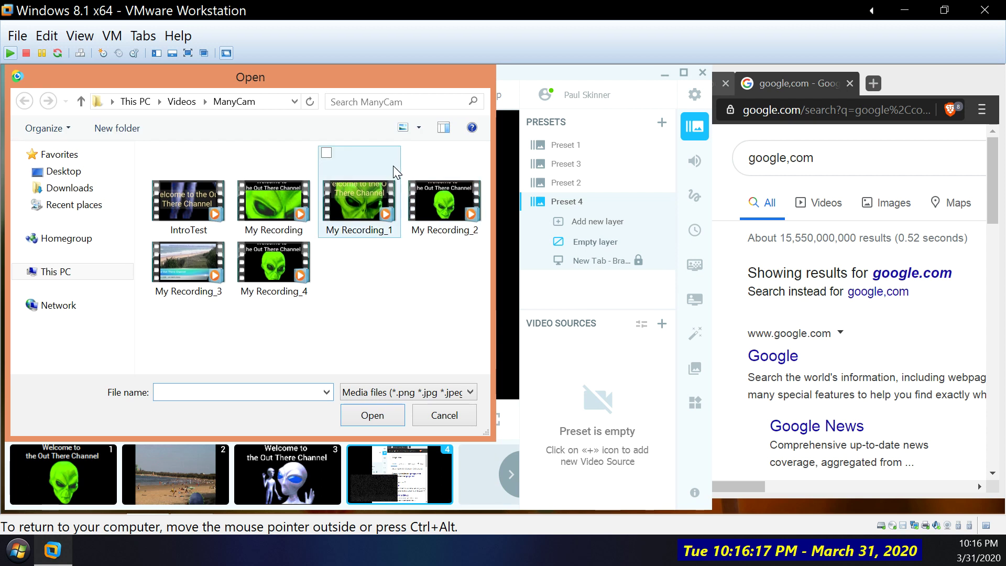
click(442, 417)
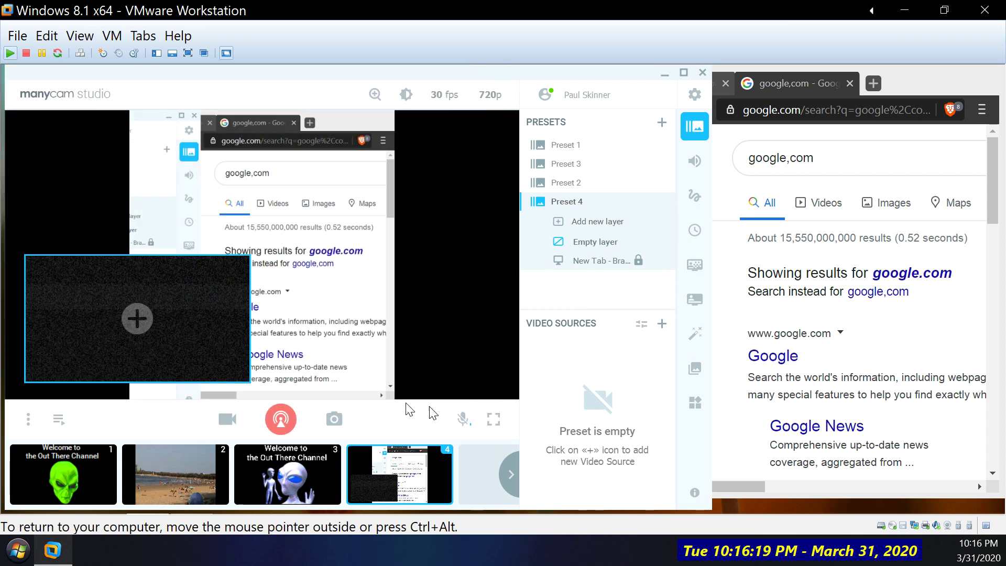
Step: Assign the Outside IPCam IP camera as the source of Preset 4's empty layer
click(137, 321)
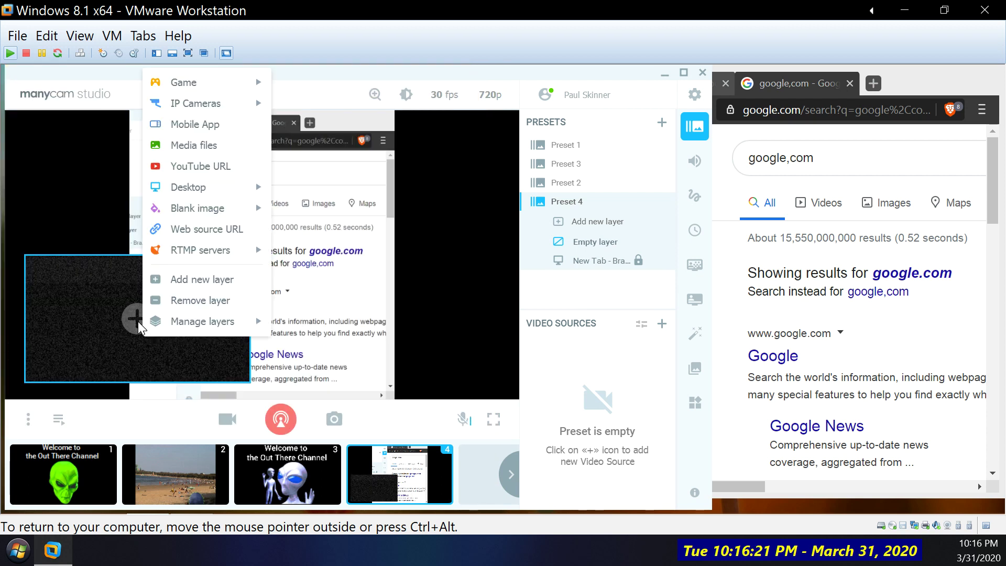
mouse_move(197, 104)
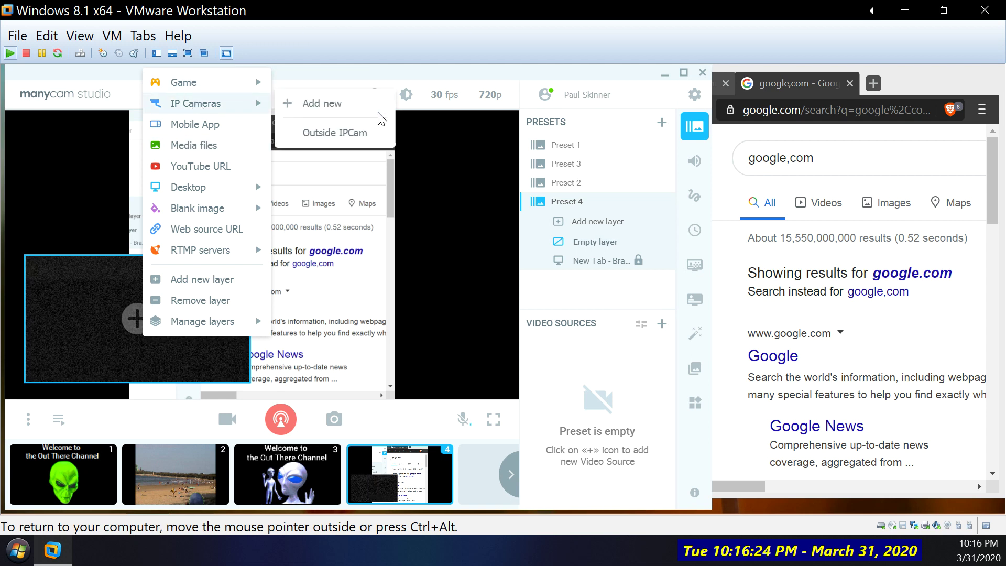
click(322, 133)
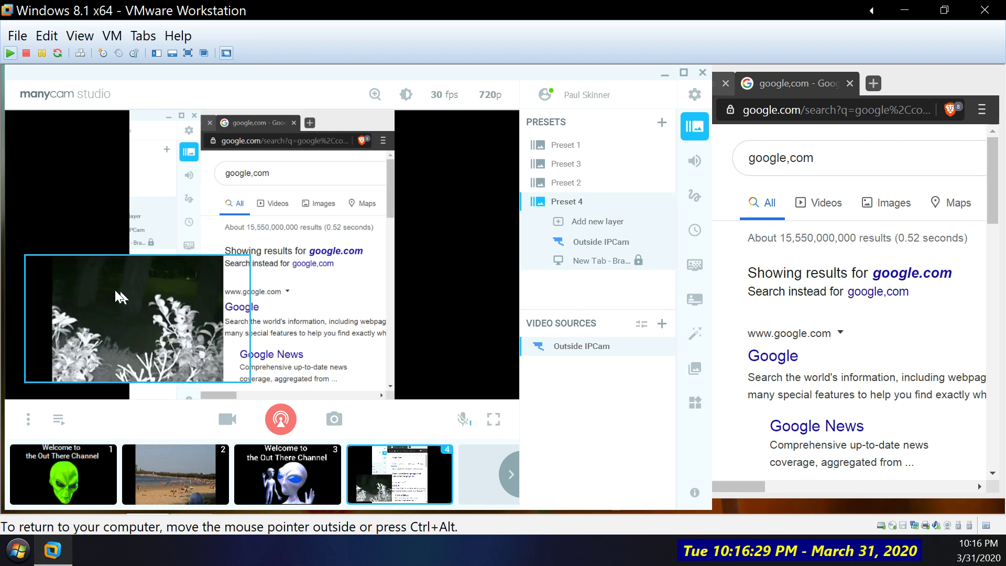
Step: Shrink the Outside IPCam layer to about half its width and place it in the preview's lower-right corner, beside the browser capture
drag(231, 264, 384, 153)
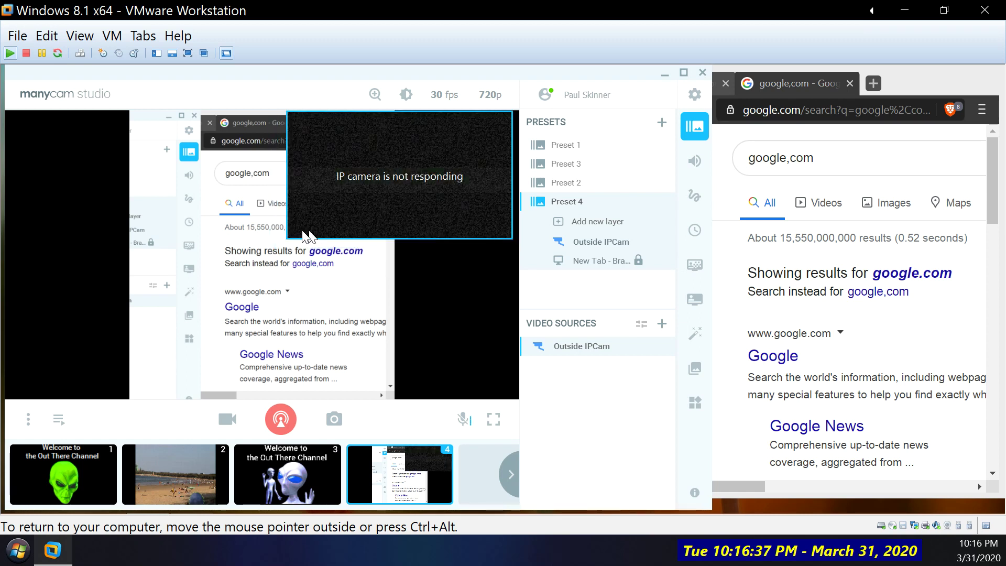
drag(288, 238, 415, 206)
drag(486, 157, 489, 347)
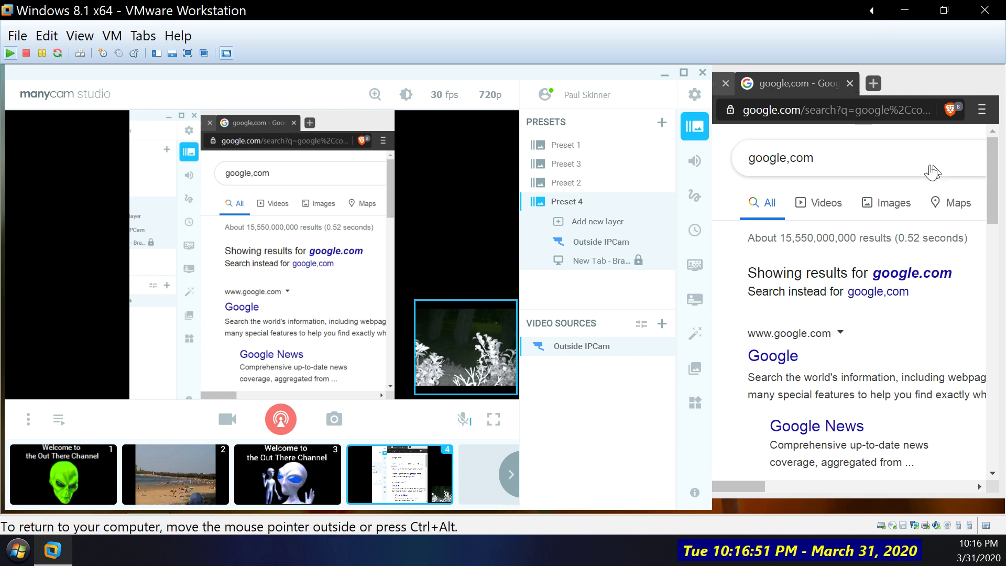
Step: Bring up the YouTube Studio live streaming page in Brave and check the YT-Unlisted channel in ManyCam's stream configuration
click(902, 151)
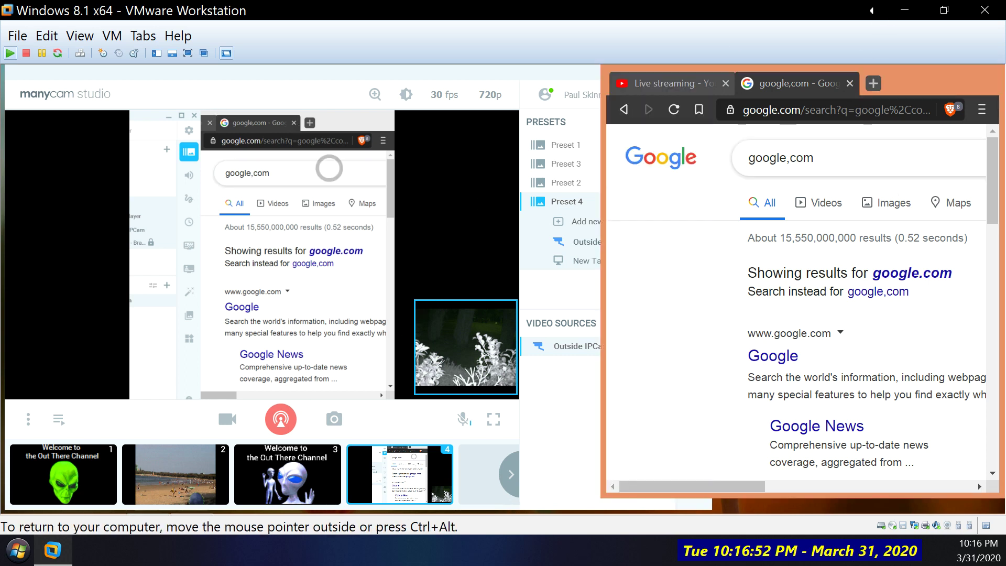
click(667, 85)
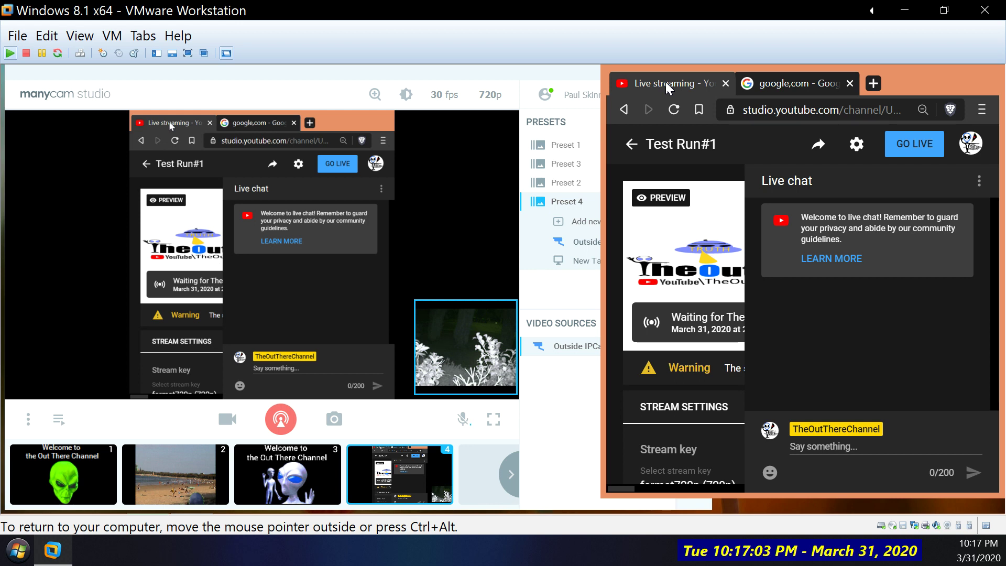
click(283, 435)
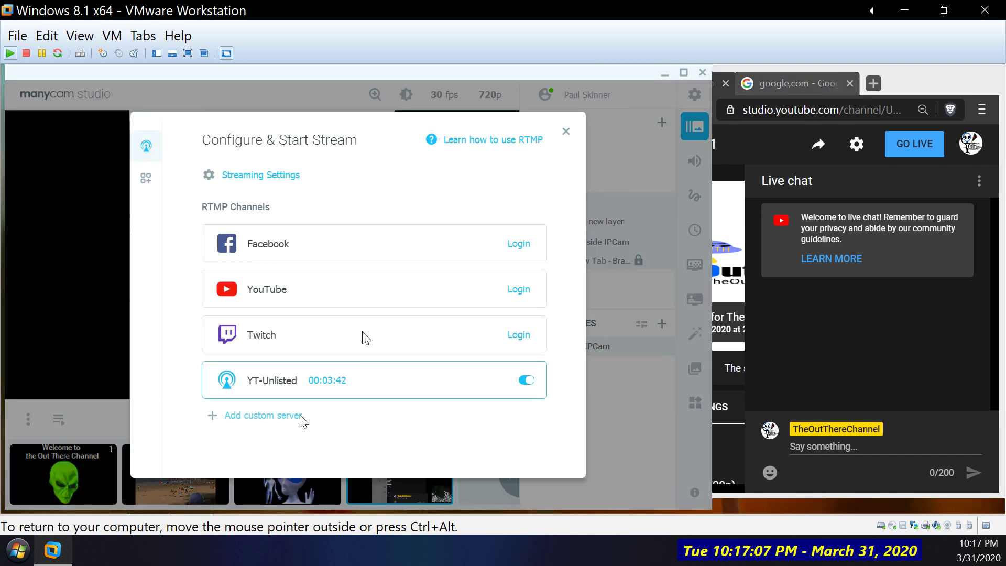
click(565, 130)
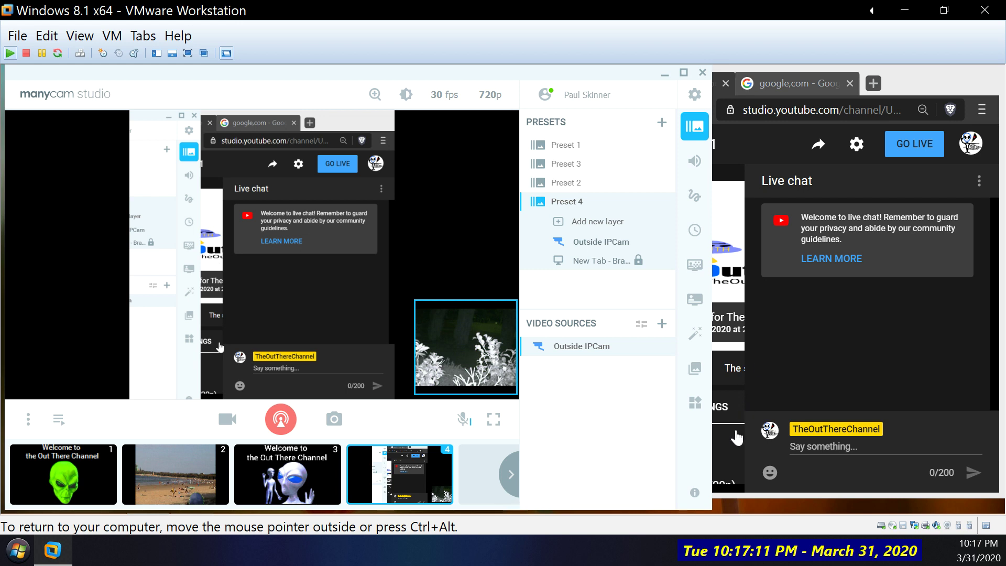
Step: Bring Brave to the front and maximize it to inspect the Test Run#1 stream preview and bitrate warning
click(787, 365)
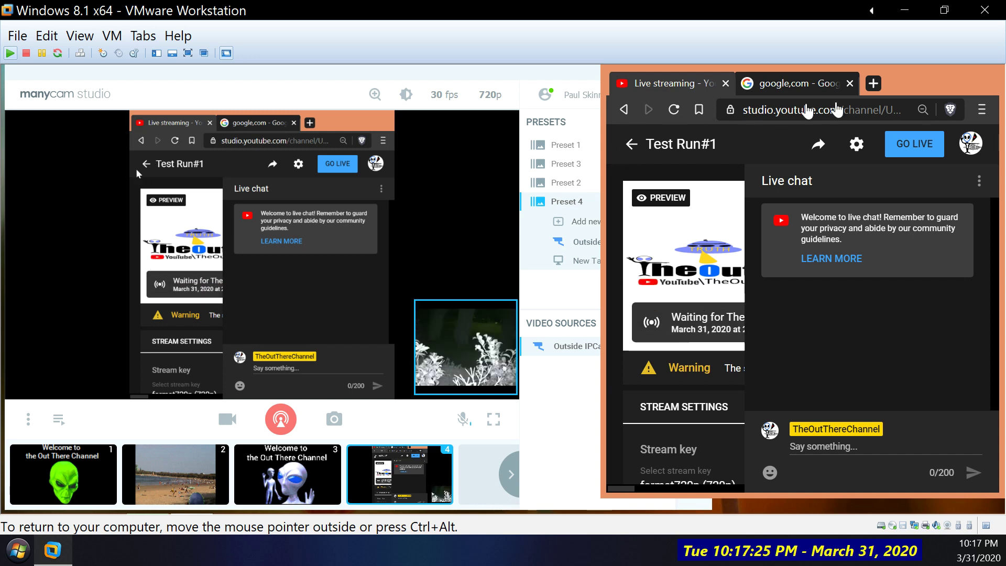
double_click(901, 75)
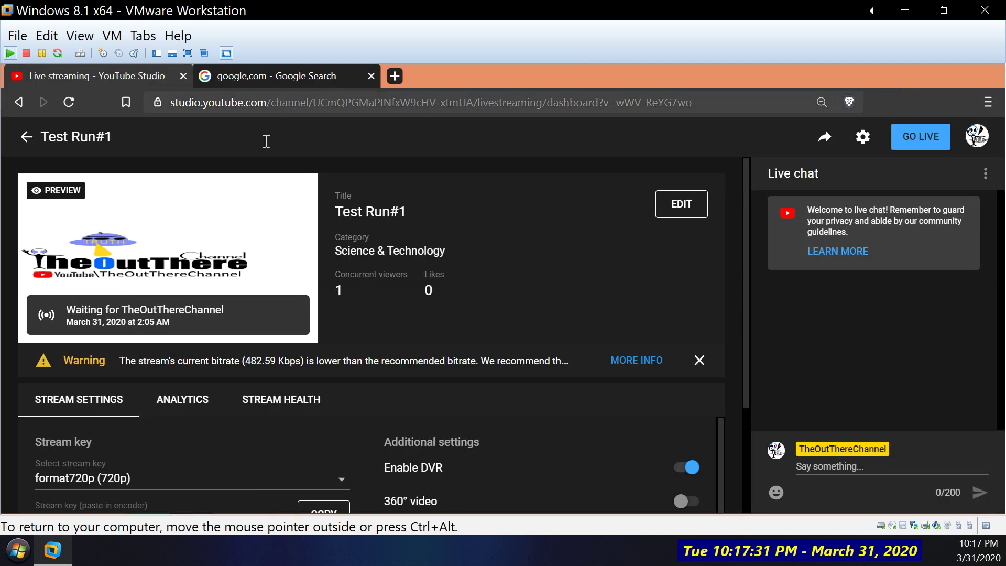
mouse_move(143, 323)
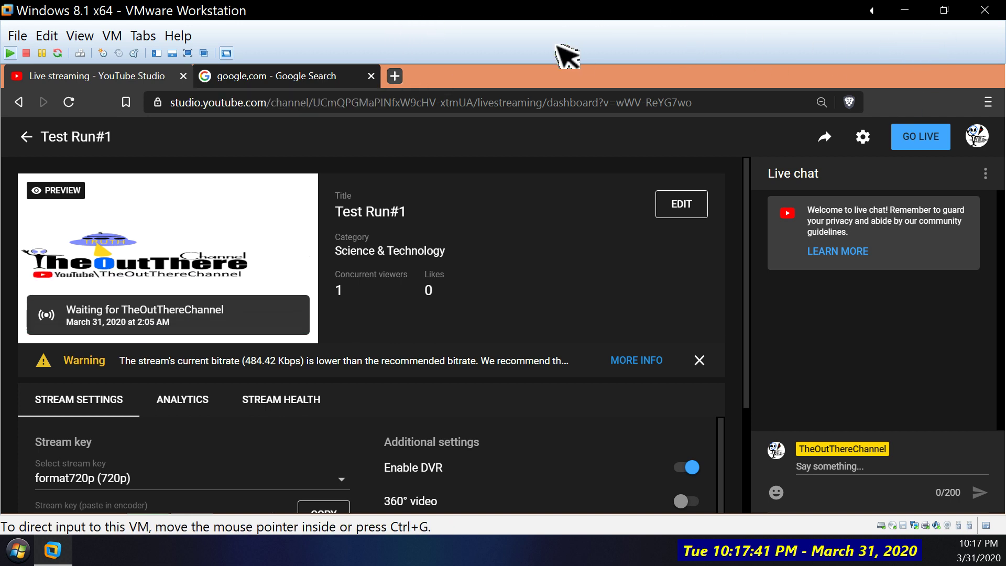
Step: Restore and re-maximize the virtual machine window, and return the Brave window to its smaller size beside ManyCam
click(941, 14)
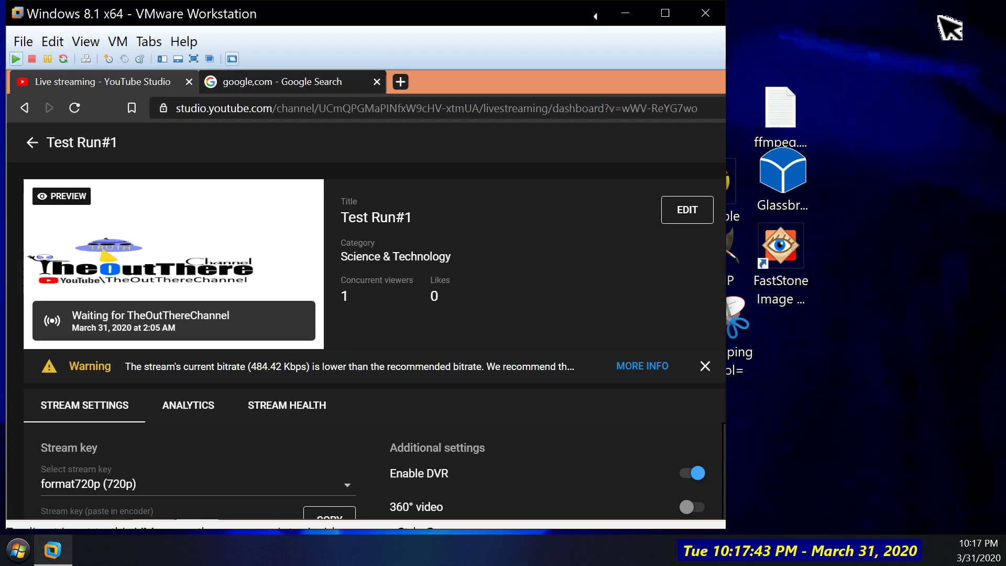
click(664, 12)
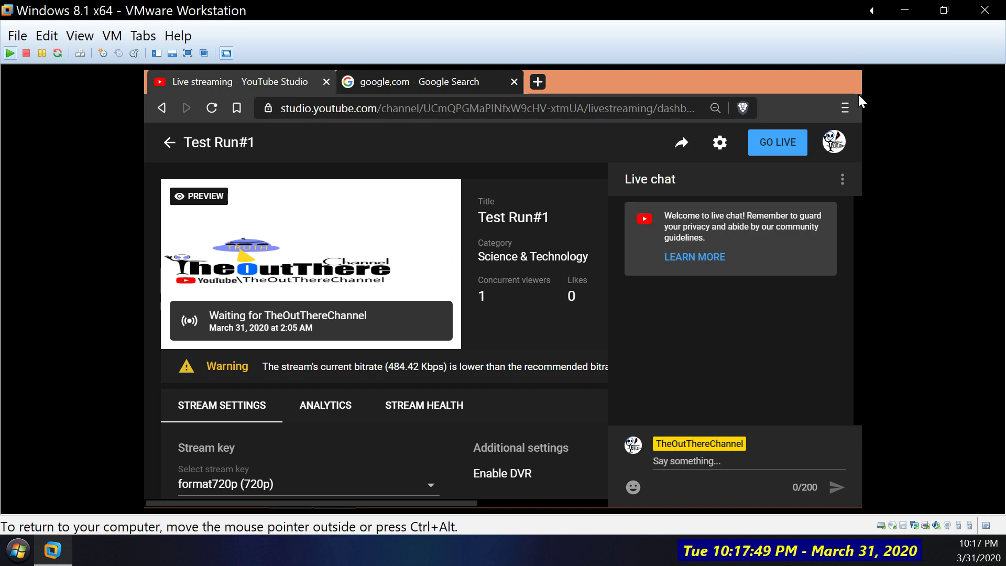
double_click(723, 83)
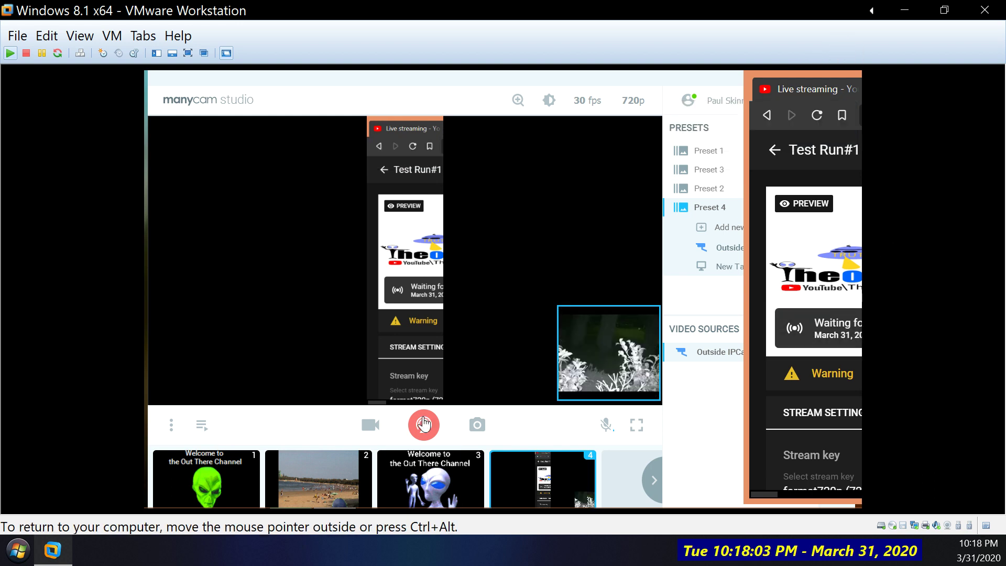
mouse_move(151, 506)
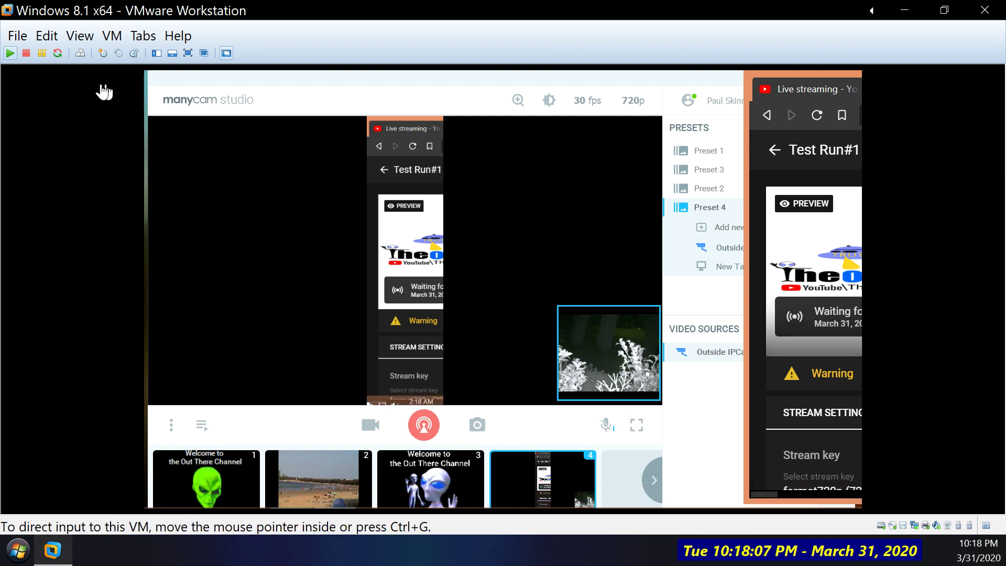
click(78, 36)
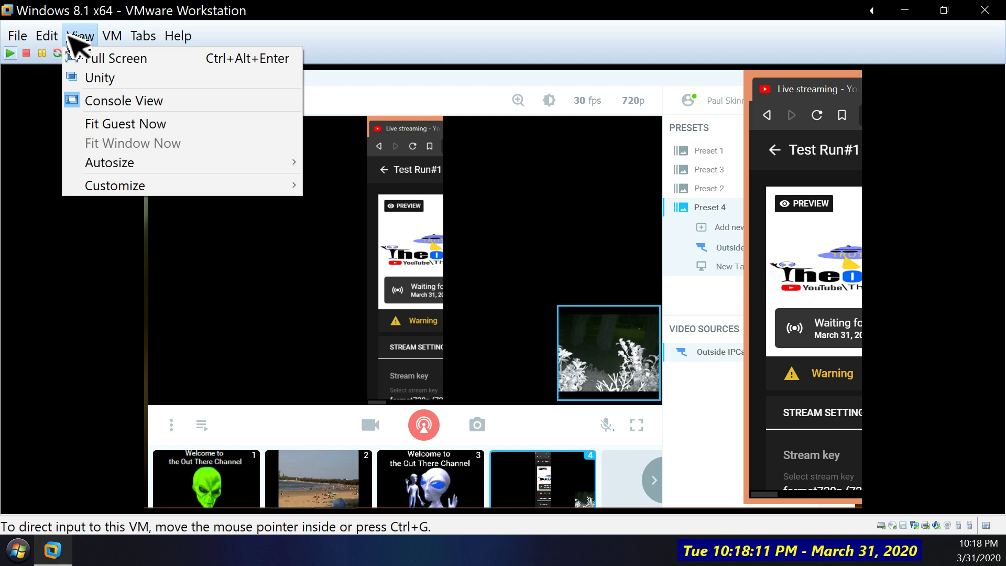
click(27, 184)
mouse_move(946, 55)
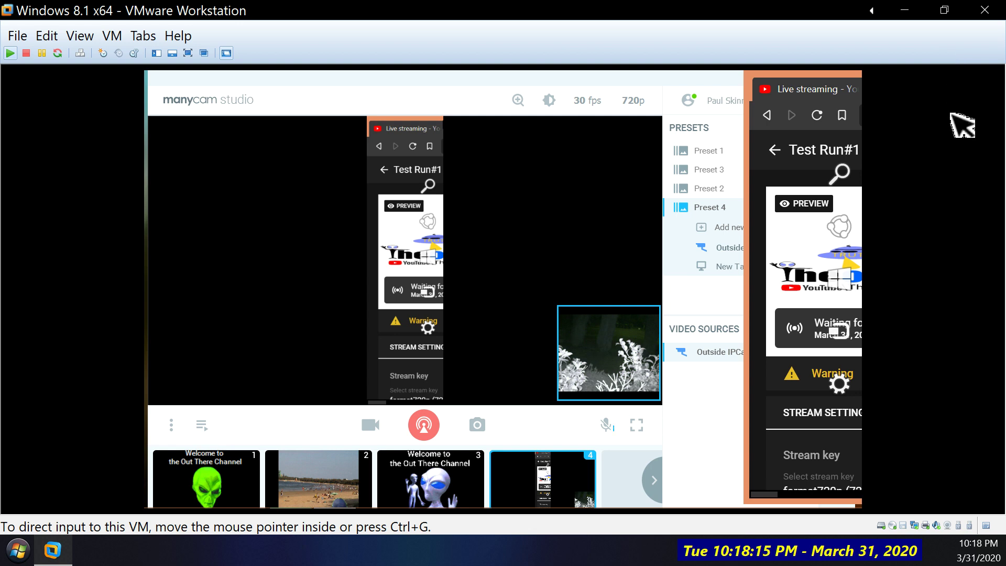
Step: Restore and re-maximize the virtual machine window, and take the Test Run#1 stream live in YouTube Studio
click(944, 9)
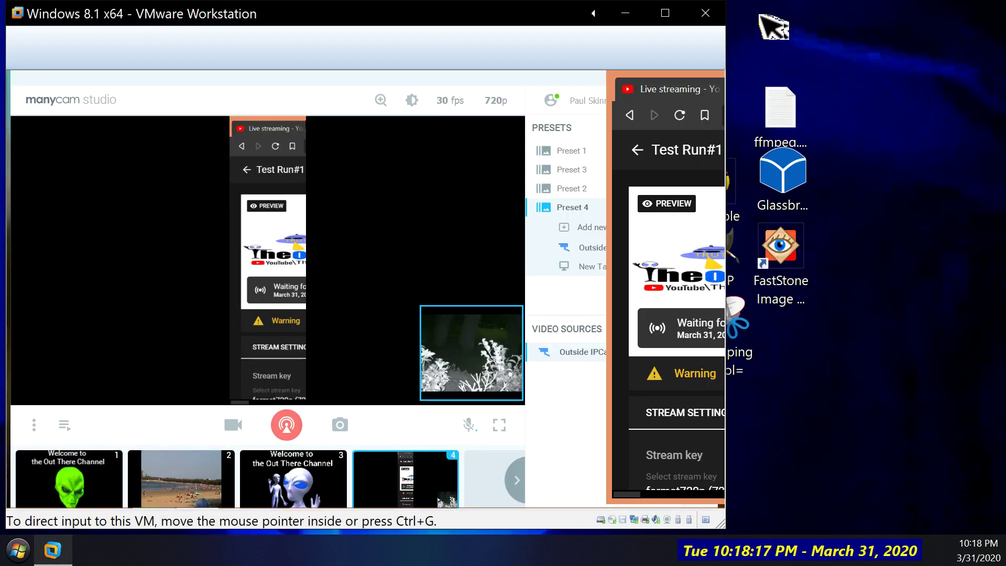
click(665, 14)
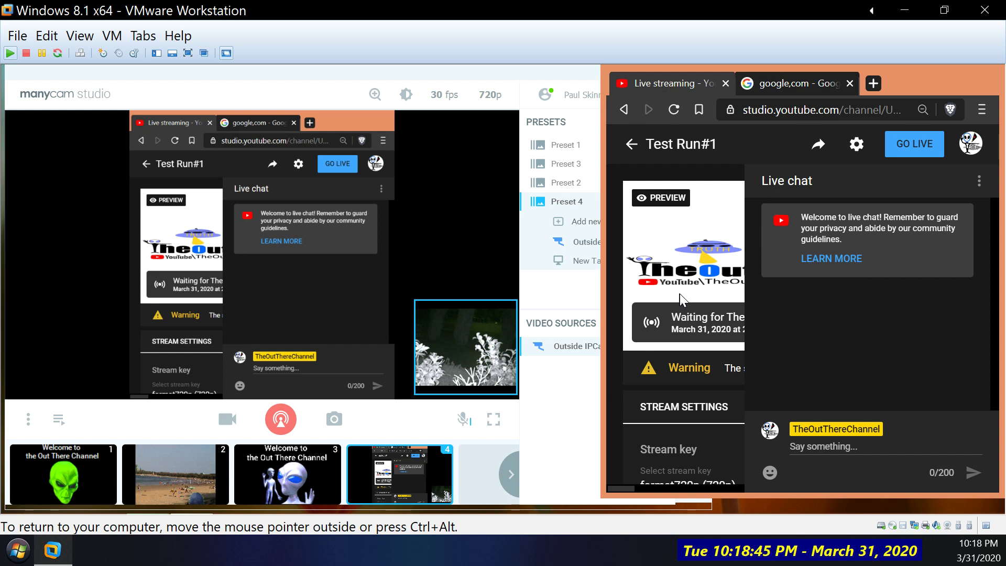
click(898, 152)
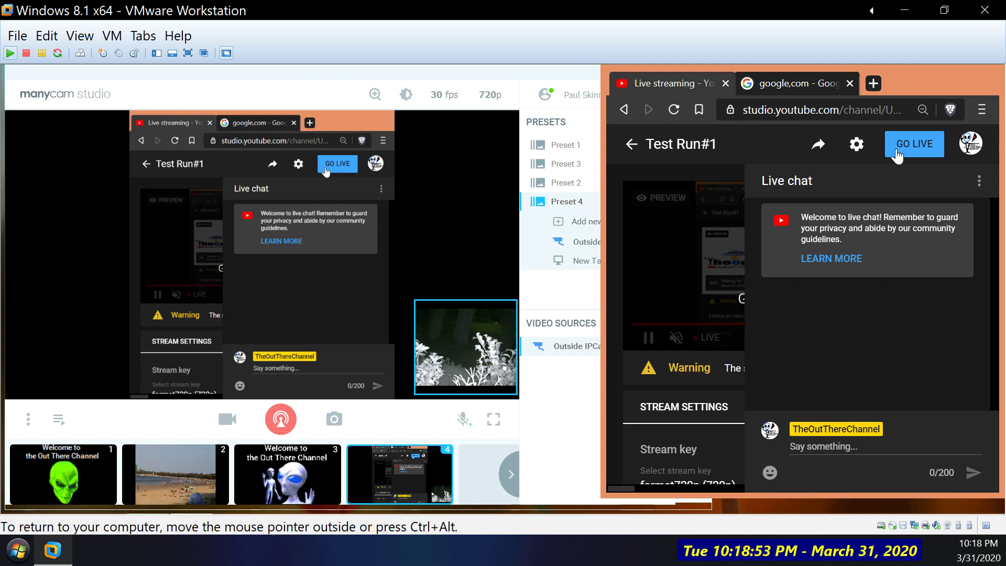
click(897, 154)
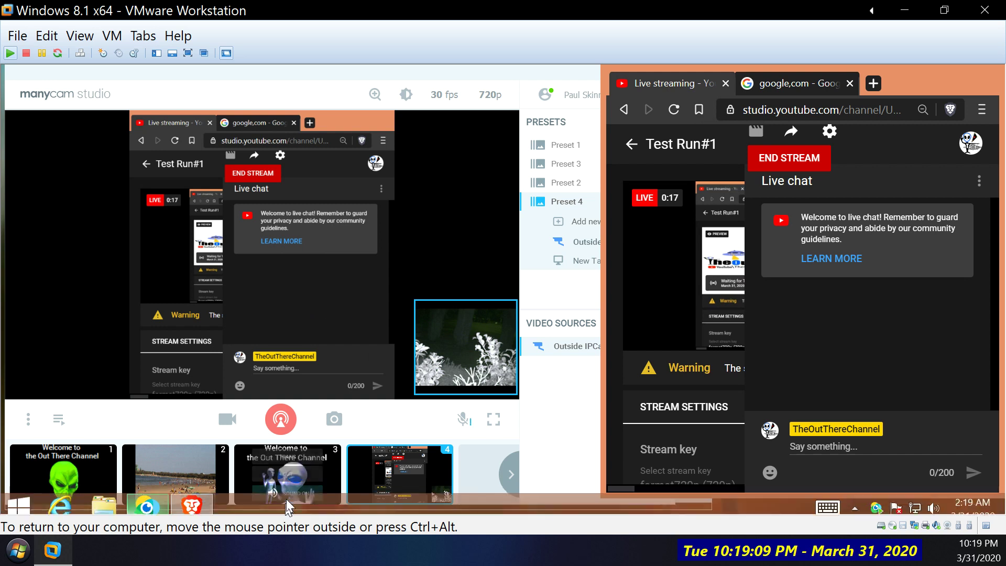
Step: Switch ManyCam's live output to Preset 2 with a transition and show its playlist
click(285, 478)
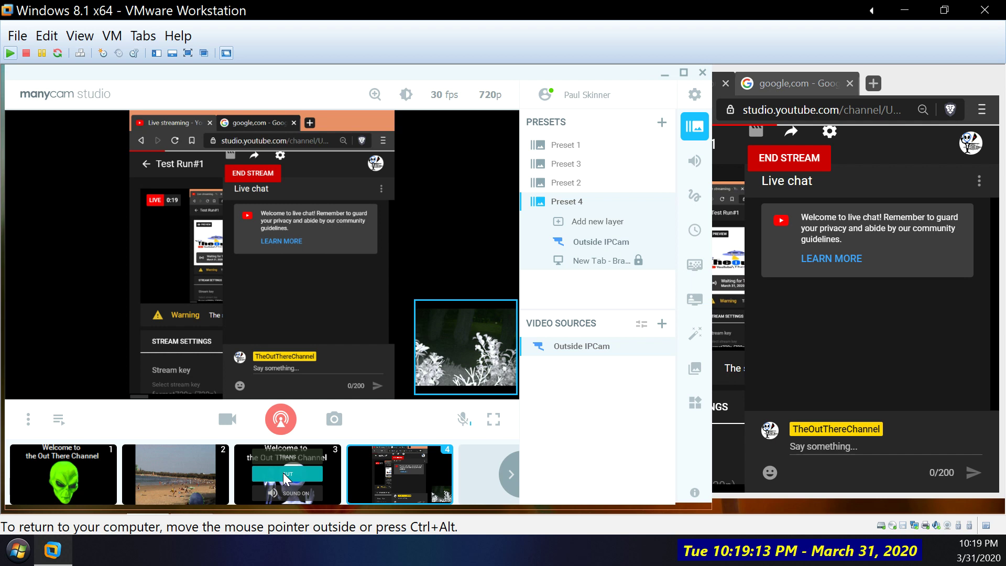
click(282, 471)
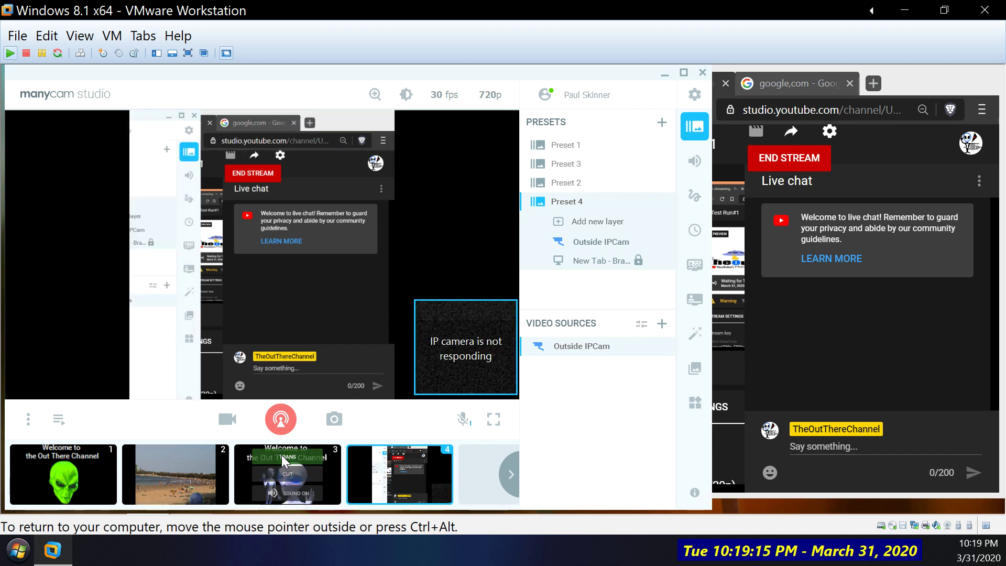
click(282, 455)
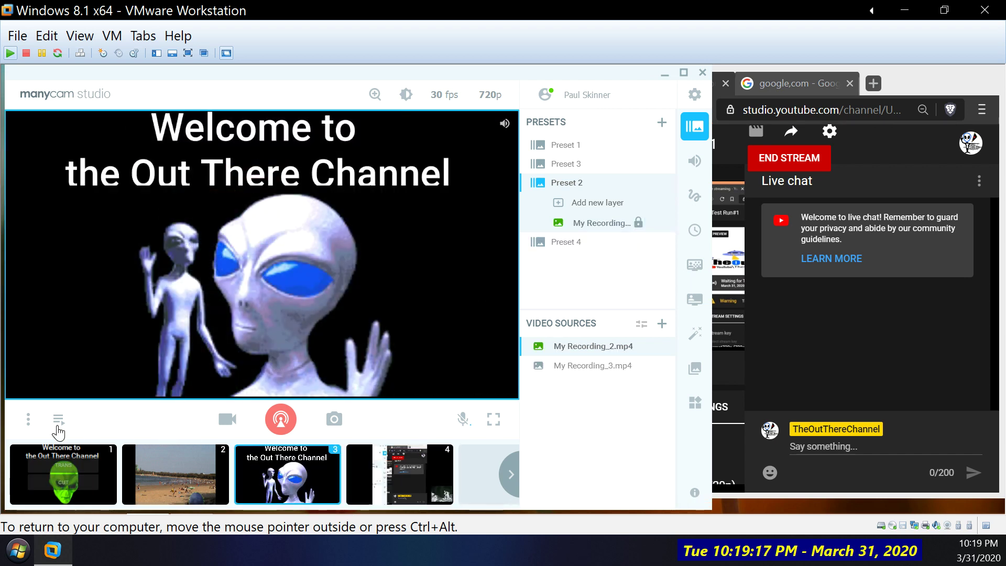
click(68, 421)
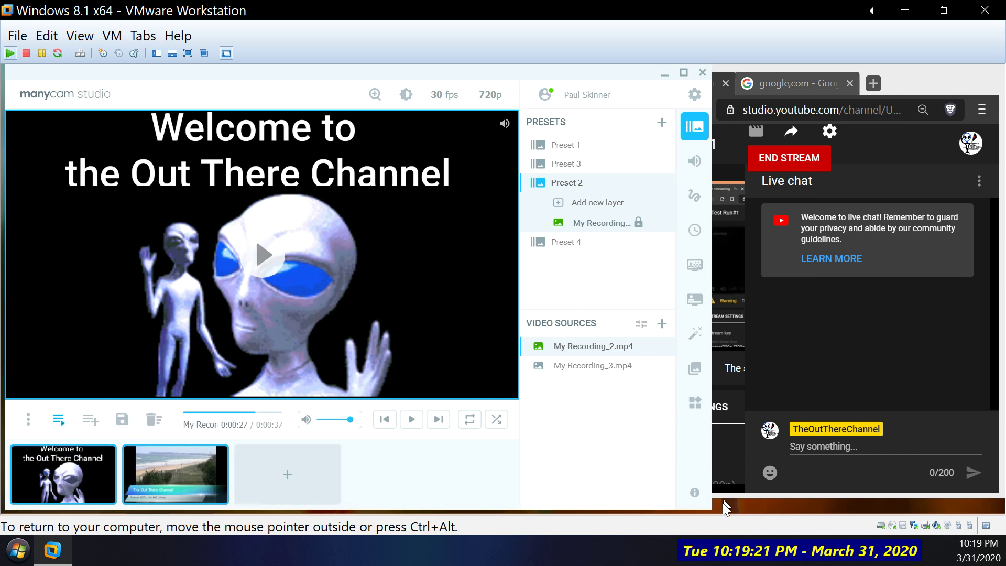
Step: Play the My Recording_2.mp4 playlist clip and bring Brave forward to watch the delayed output in the Test Run#1 live preview
mouse_move(758, 508)
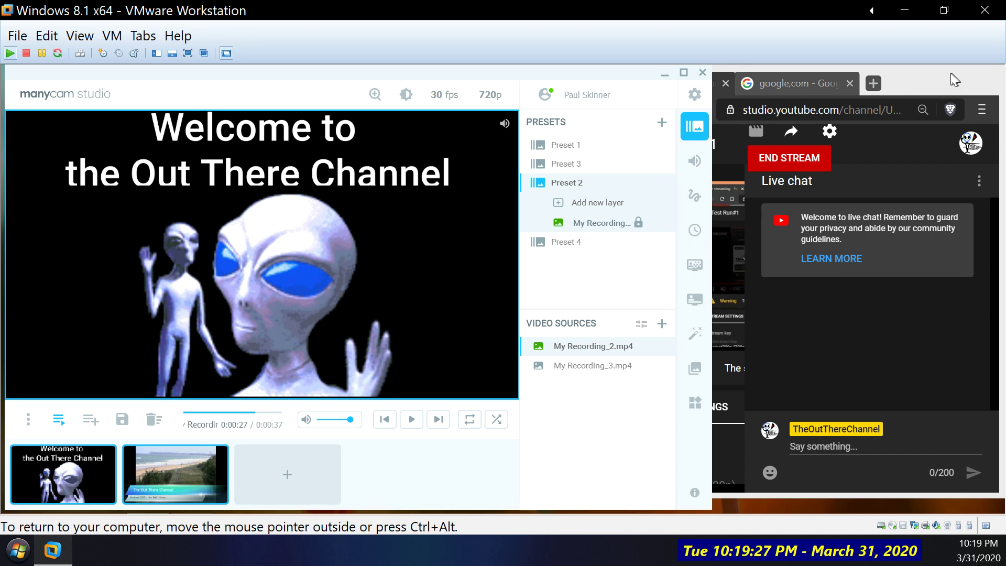
click(909, 76)
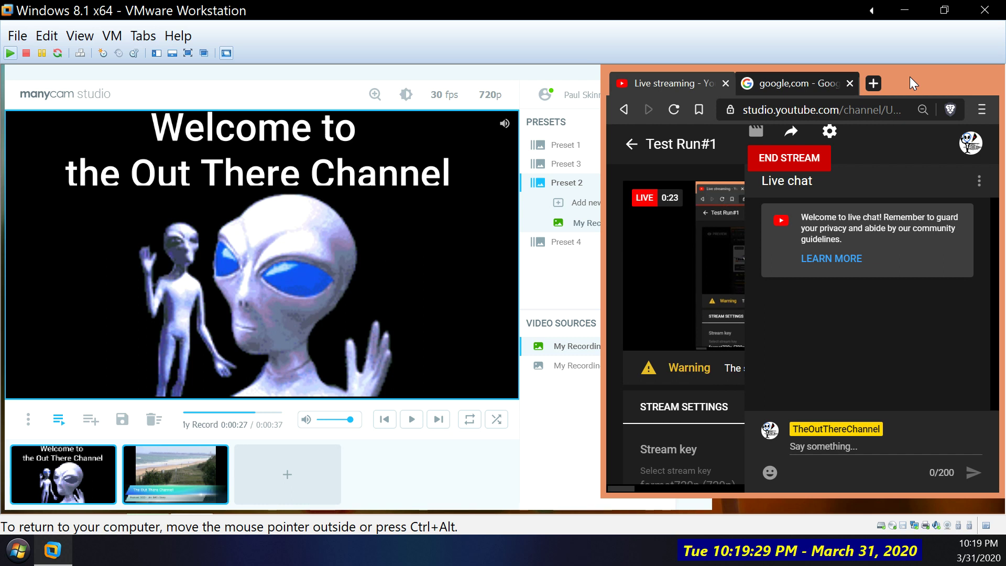
mouse_move(680, 281)
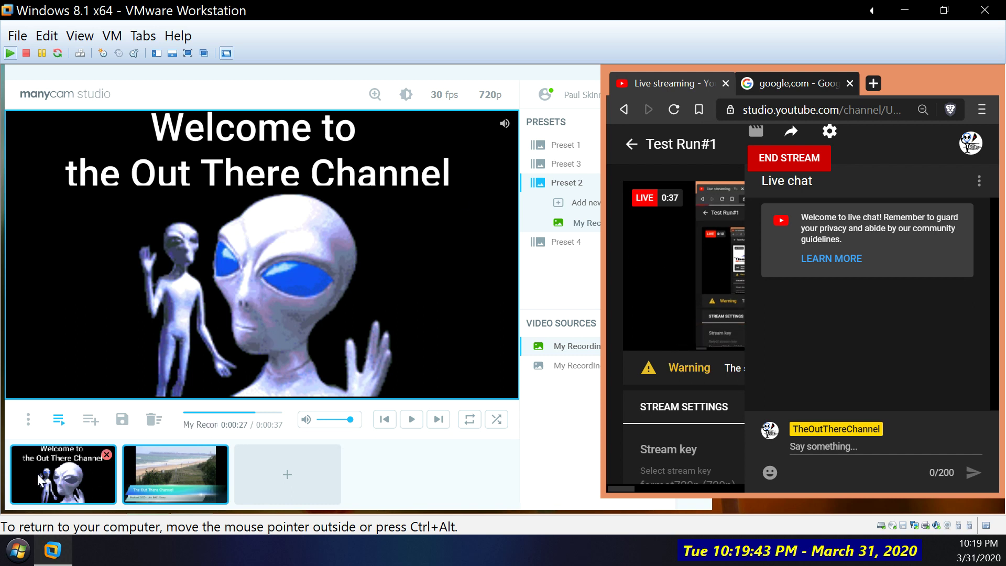
click(55, 482)
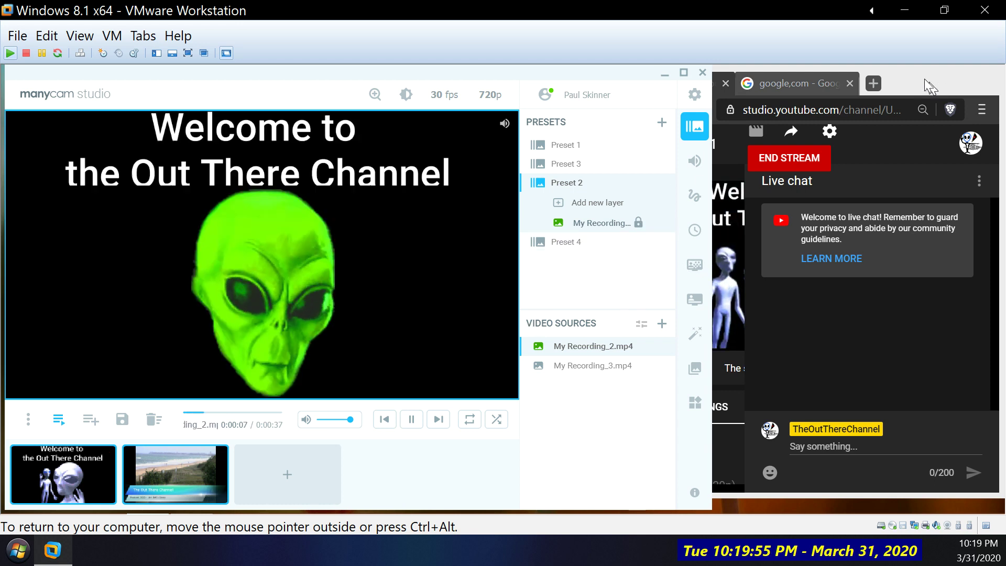
click(900, 80)
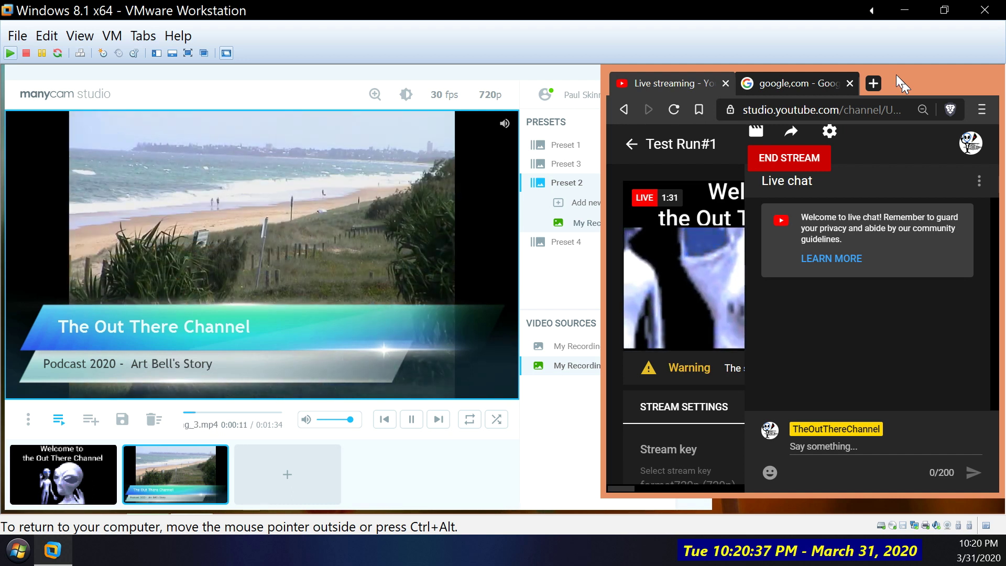
Step: Pause the My Recording_3.mp4 clip, leave the playlist view, and switch ManyCam's live output to Preset 4
click(272, 261)
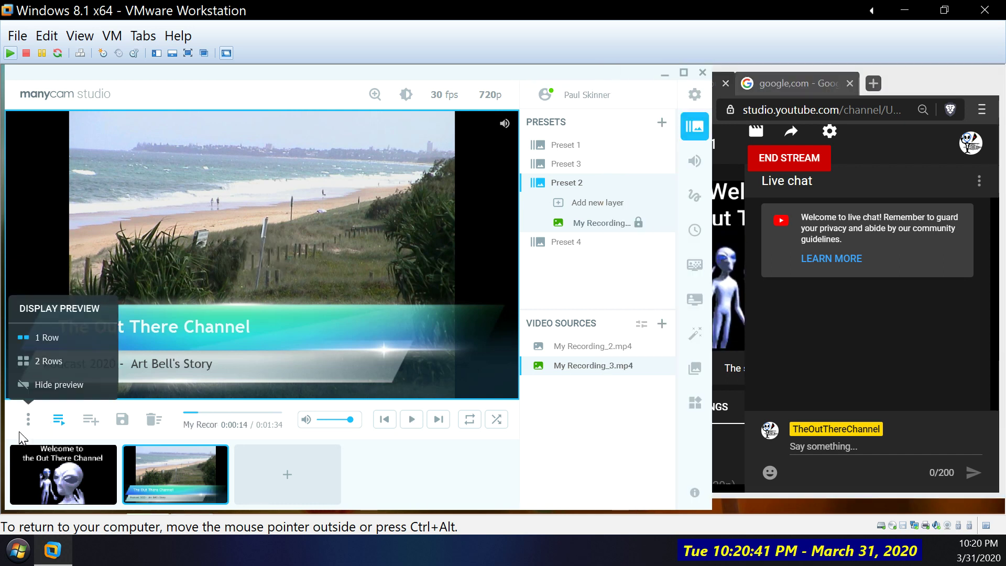
click(62, 431)
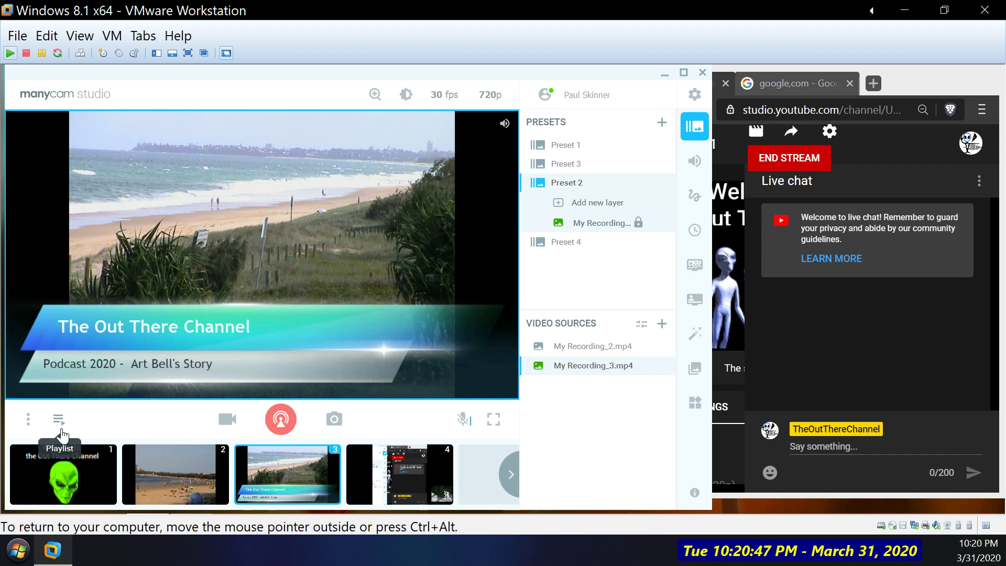
mouse_move(401, 511)
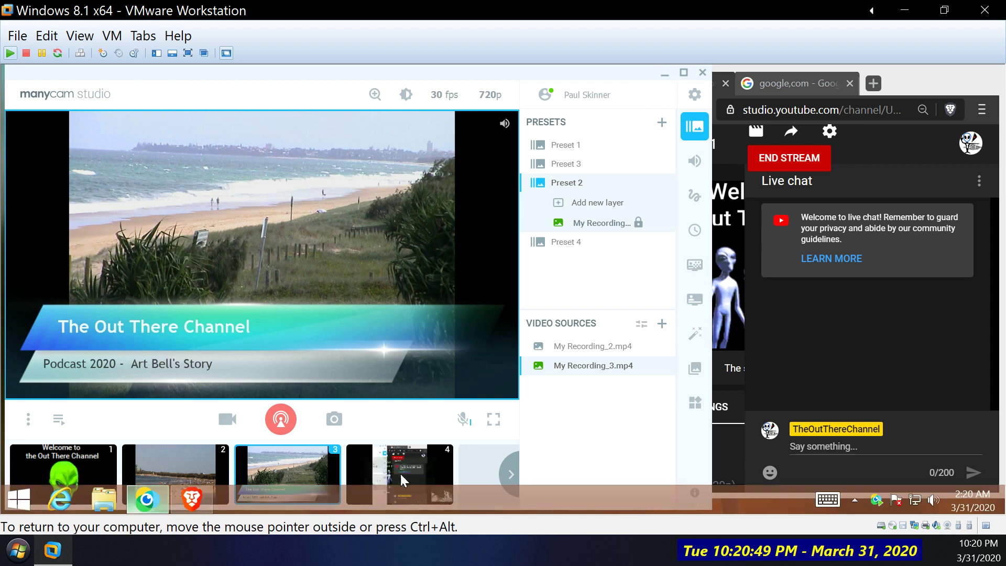
click(404, 470)
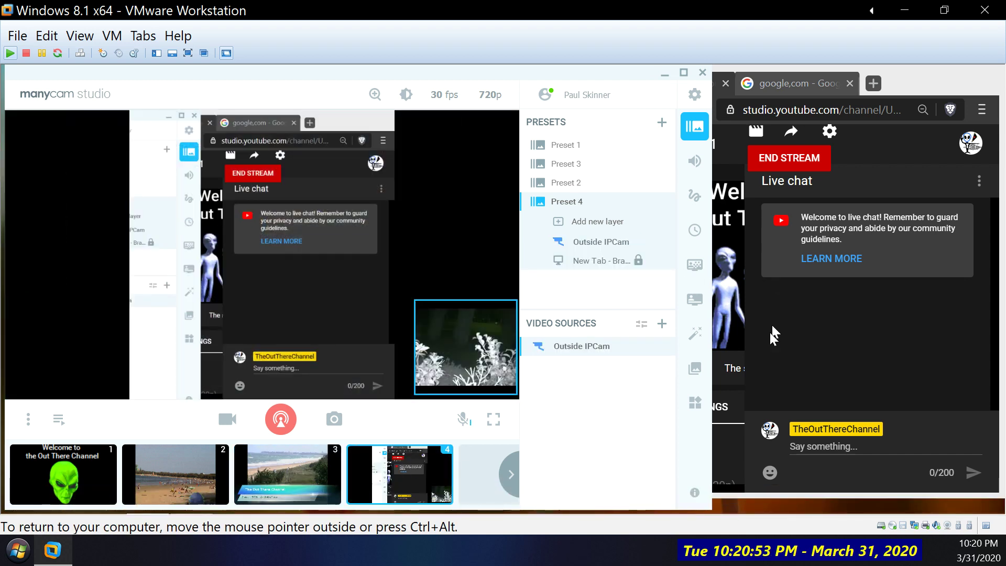
Step: Show the Google search tab in Brave and widen the browser window so that it covers most of ManyCam
click(833, 348)
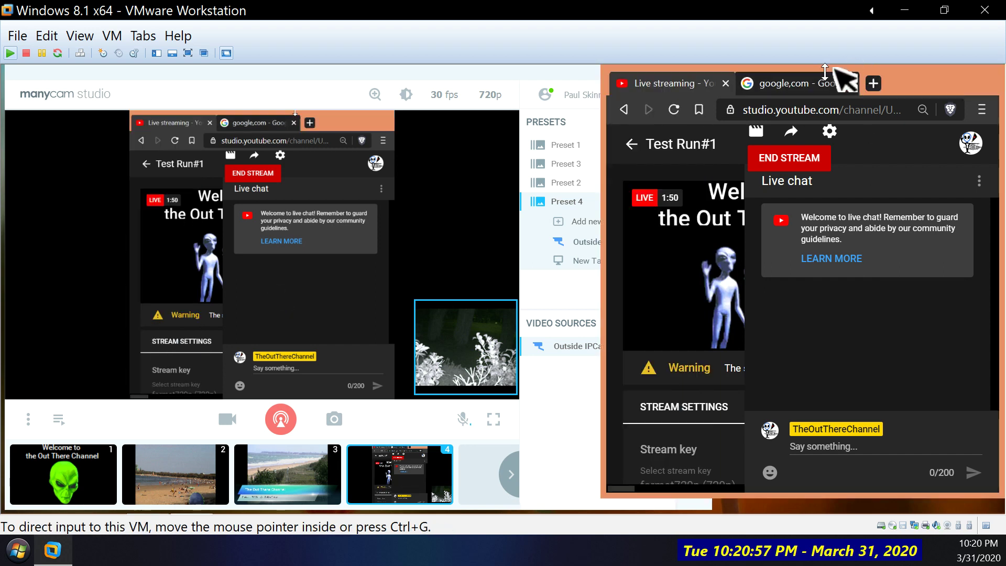
click(812, 78)
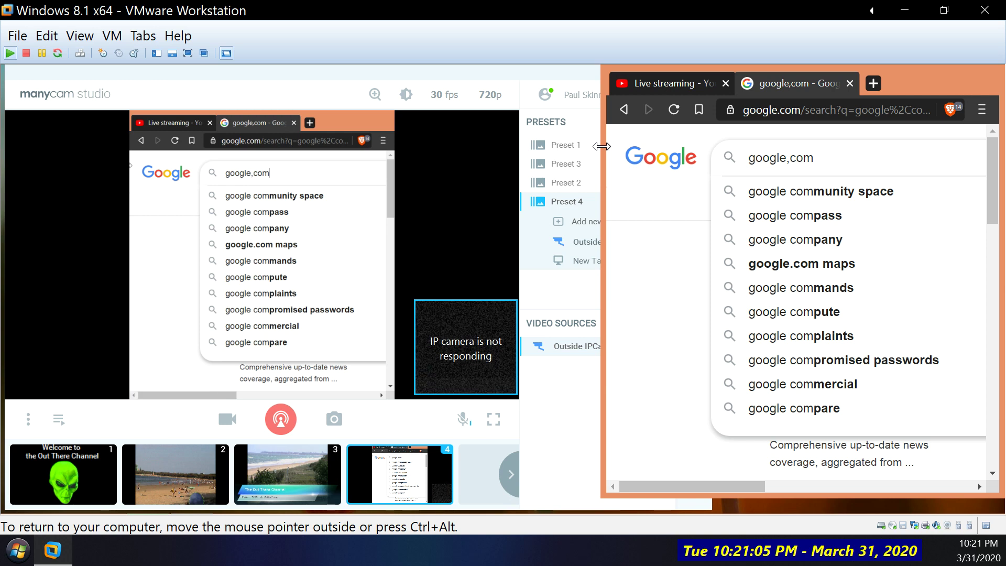
key(ctrl+a)
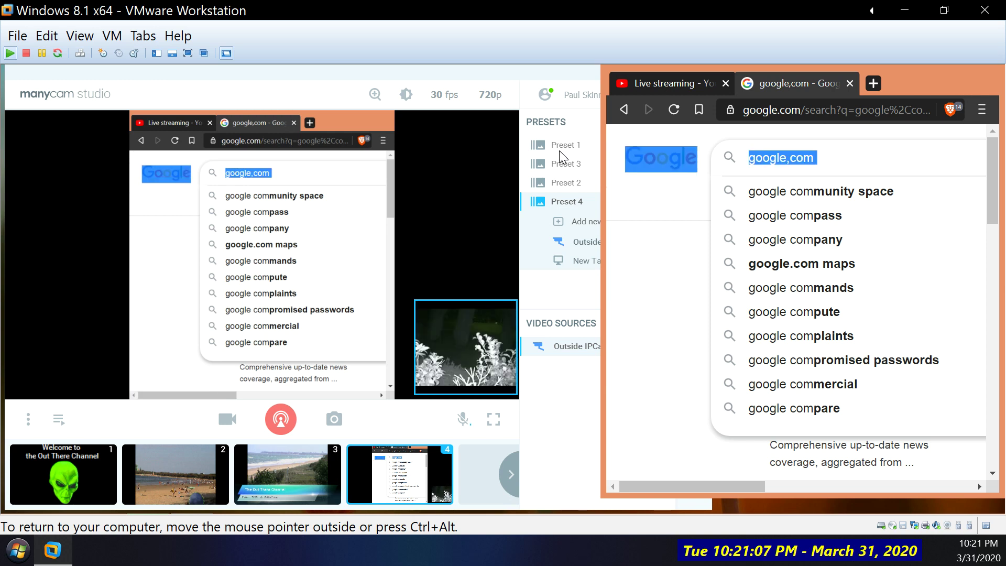
key(Escape)
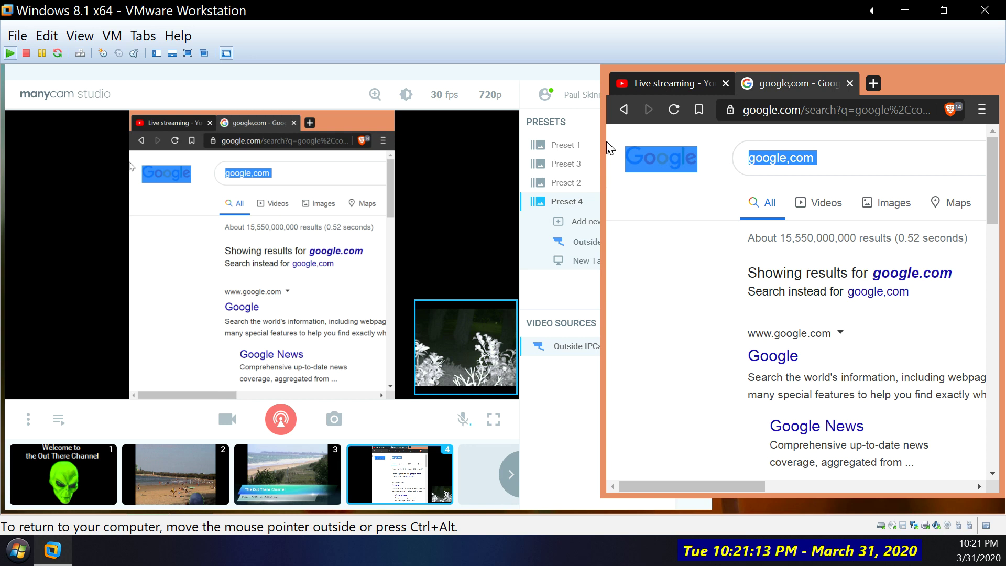
drag(605, 140, 128, 177)
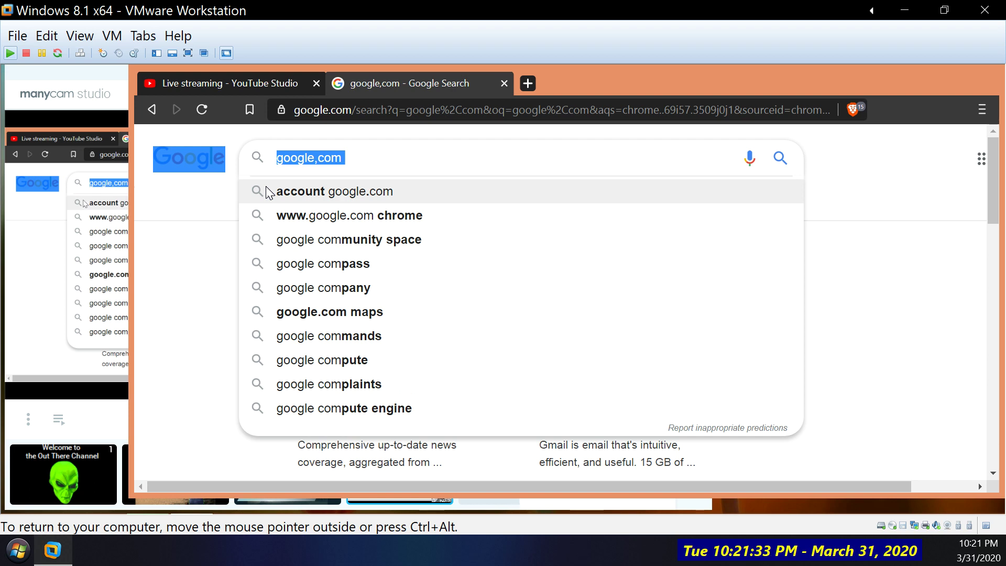
Step: Replace the Google query with "dog" and run the search for the browser capture
key(Return)
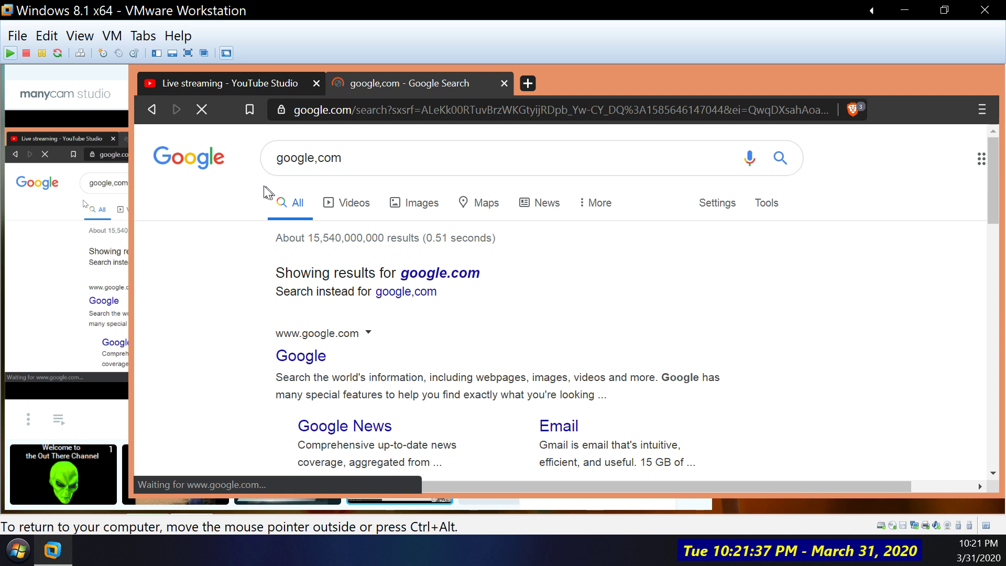
drag(359, 157, 315, 157)
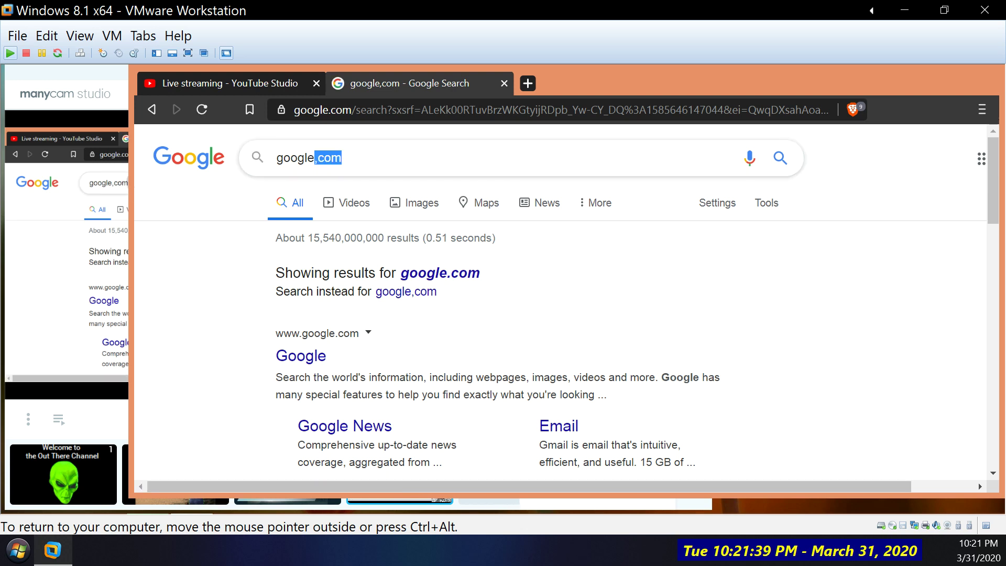
triple_click(242, 171)
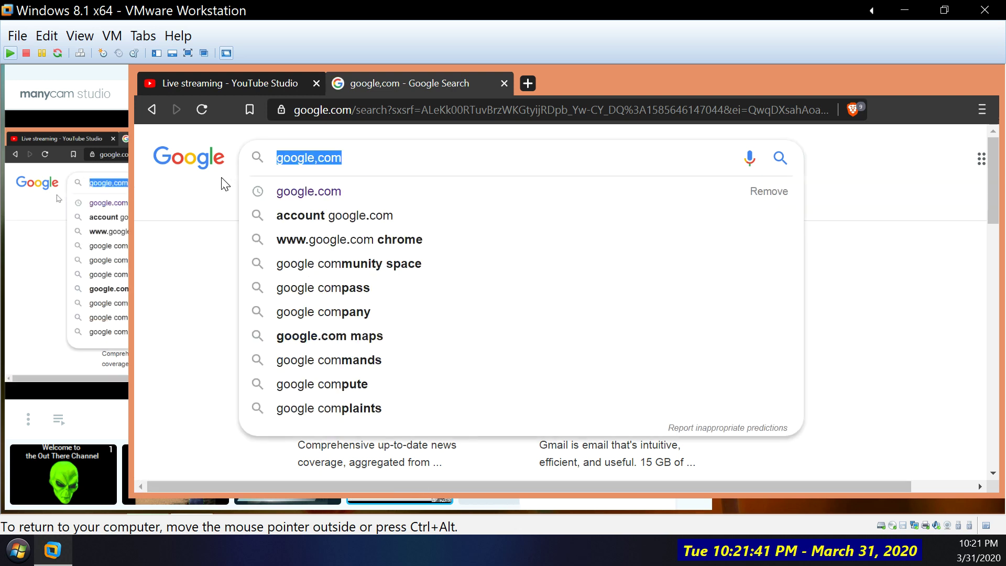
text(dog)
key(Return)
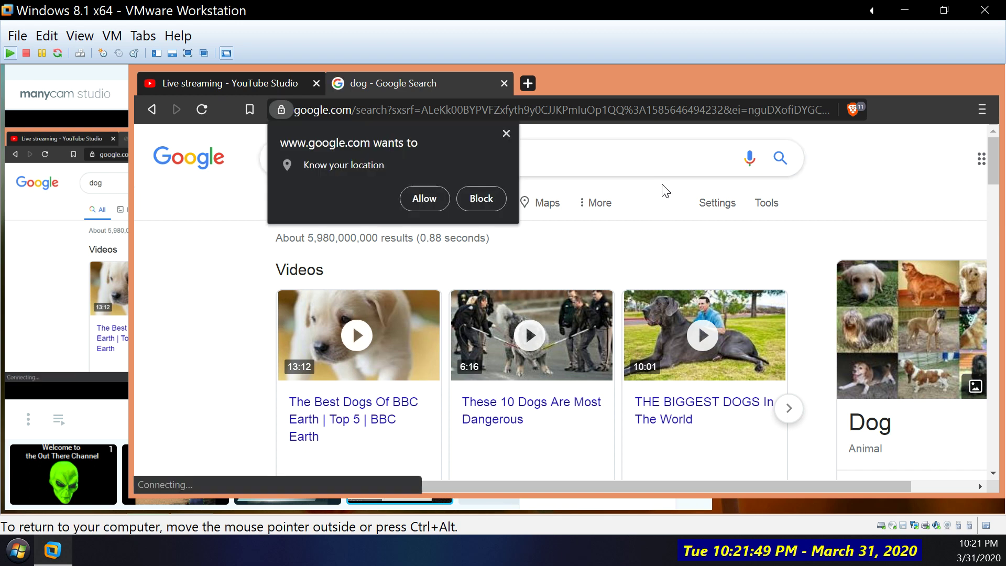
Step: Return to the YouTube Studio tab, check the live preview, and end the Test Run#1 stream
click(241, 84)
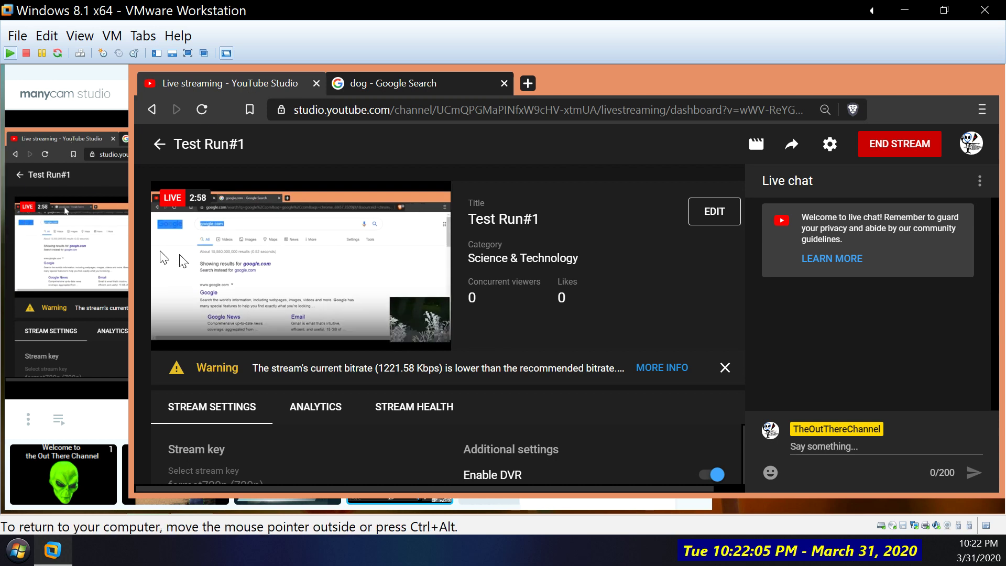
mouse_move(254, 227)
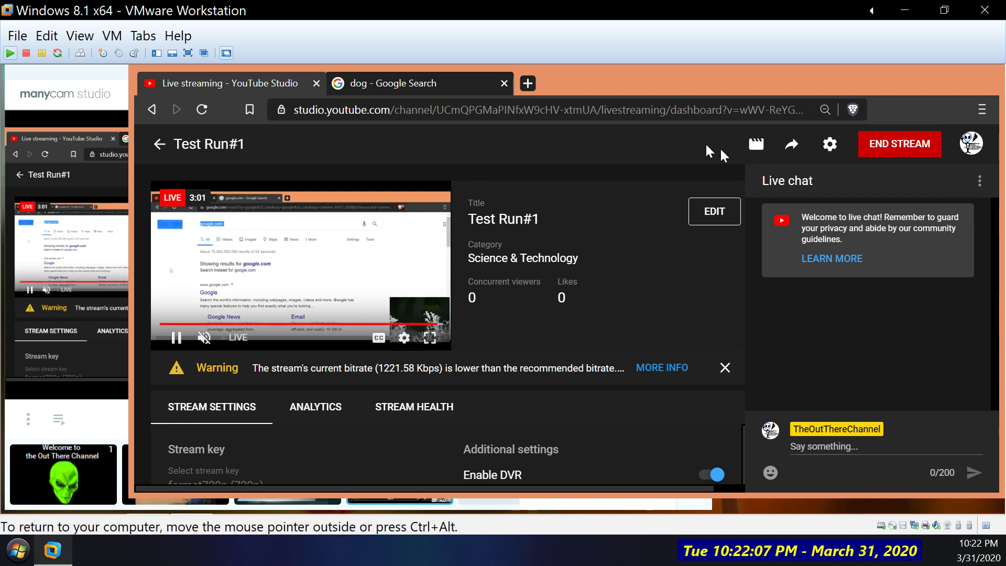
click(881, 152)
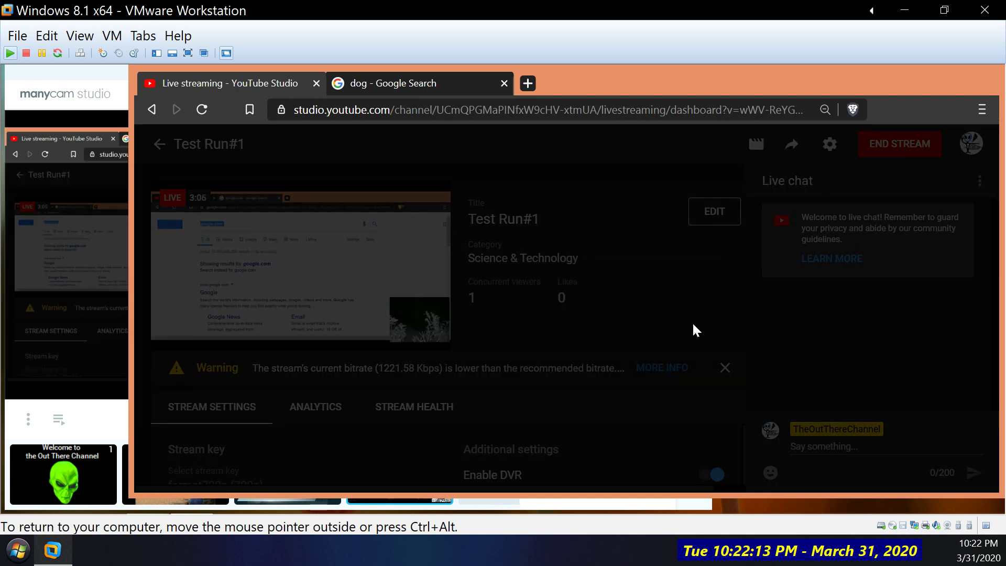
click(692, 322)
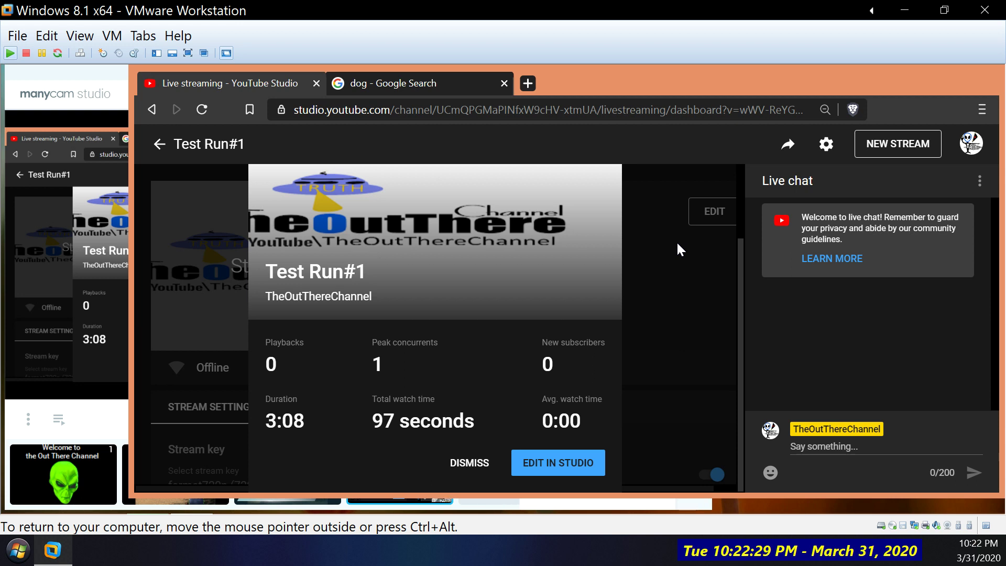
Step: Check the running YT-Unlisted channel in ManyCam's stream configuration, and start setting up a new stream in YouTube Studio
click(18, 291)
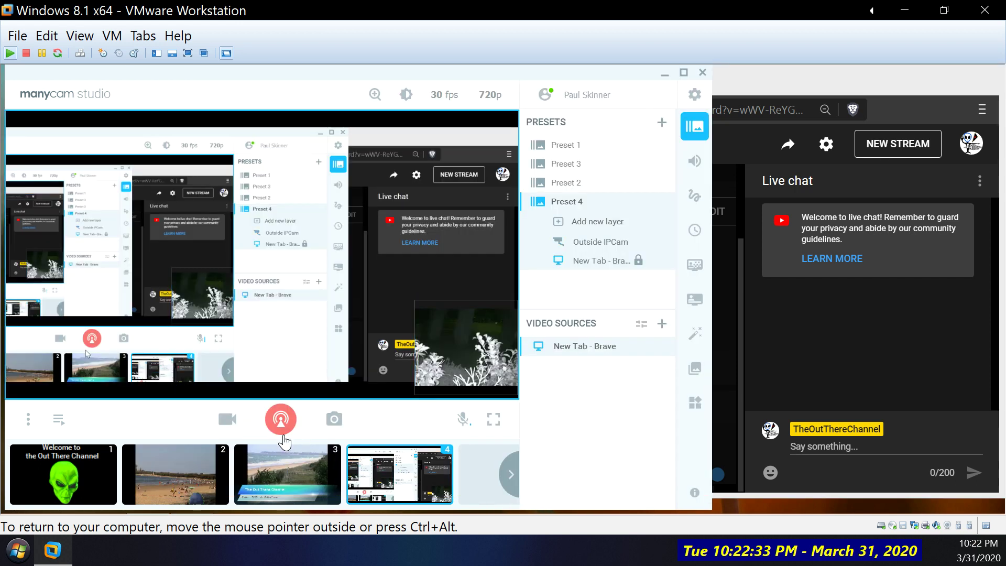
click(282, 433)
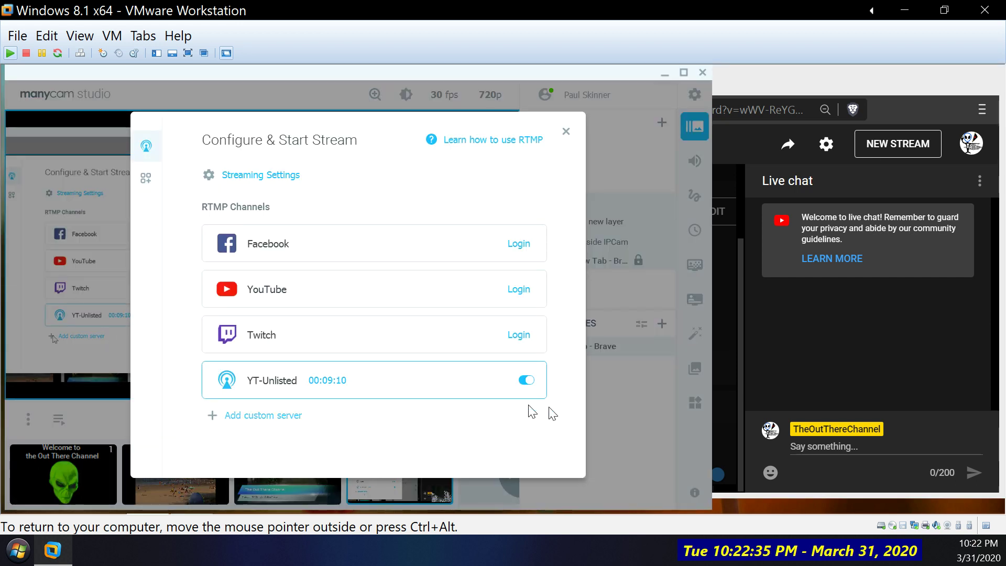
mouse_move(242, 388)
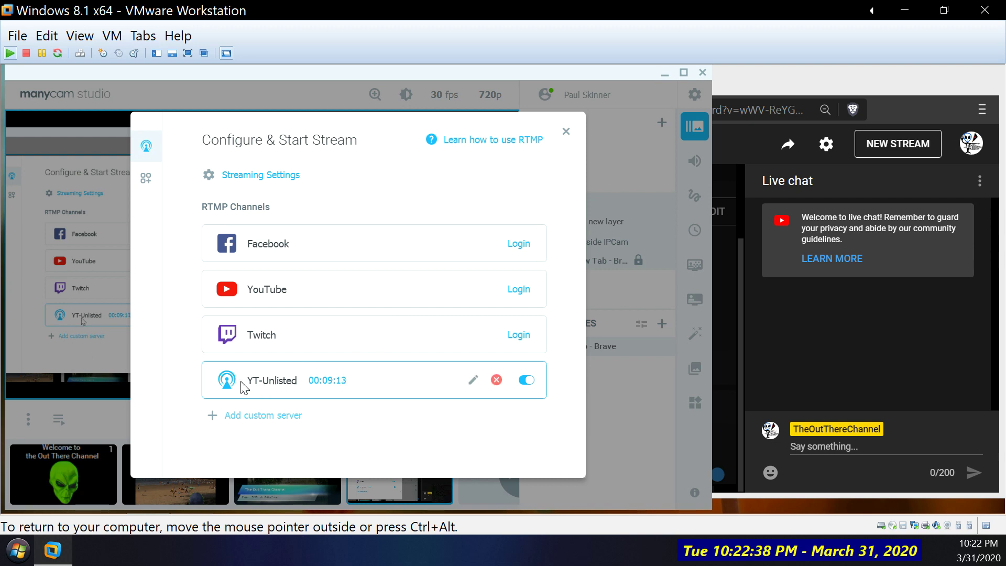
click(741, 315)
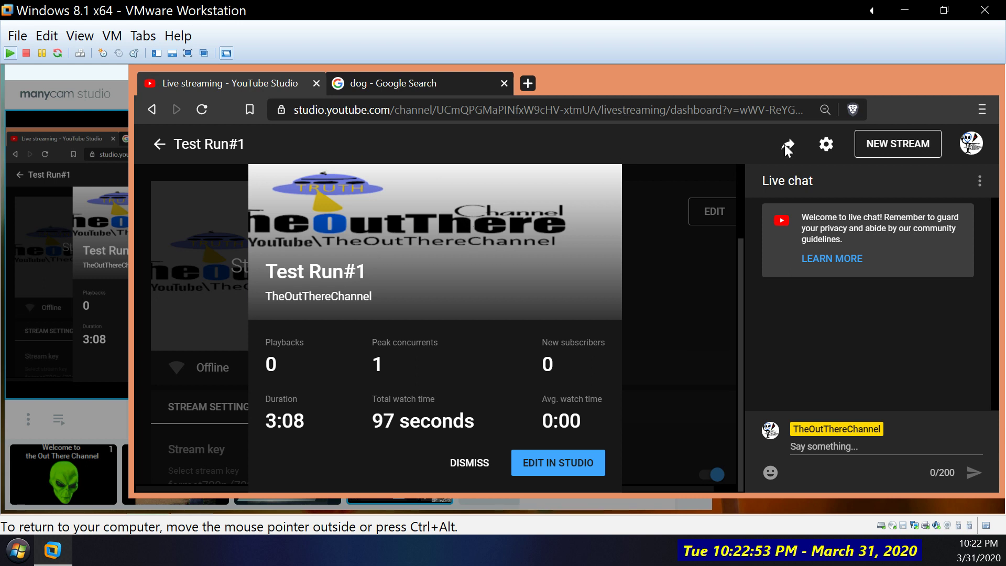
click(908, 147)
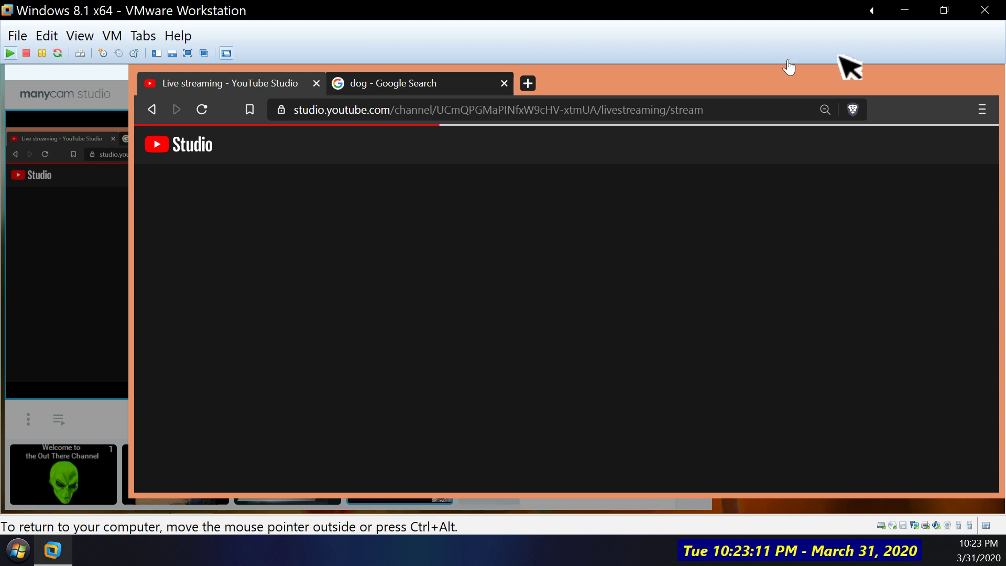
Step: Switch to ManyCam, stop the YT-Unlisted stream, close the stream configuration, and minimize the ManyCam window
click(78, 288)
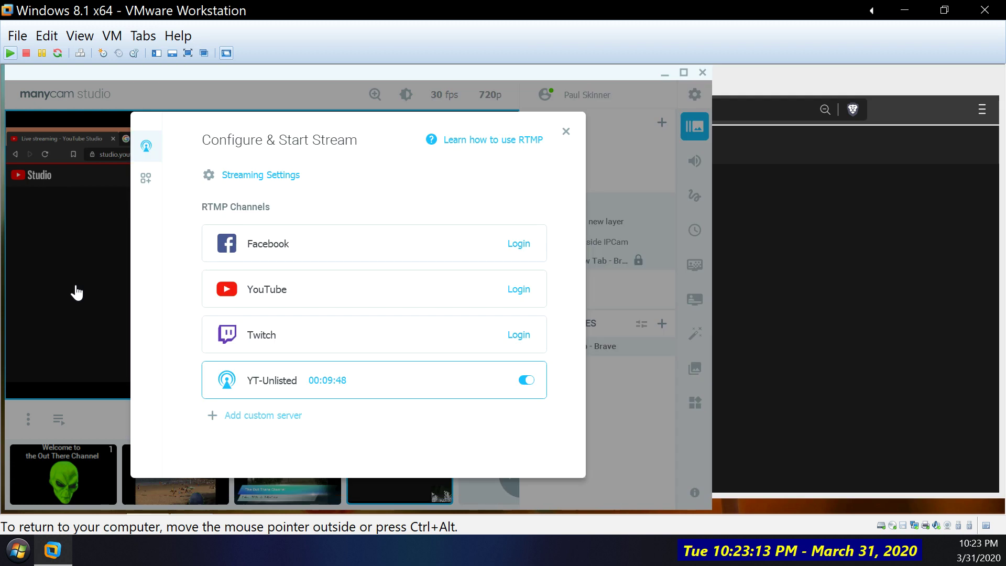
click(74, 283)
click(271, 432)
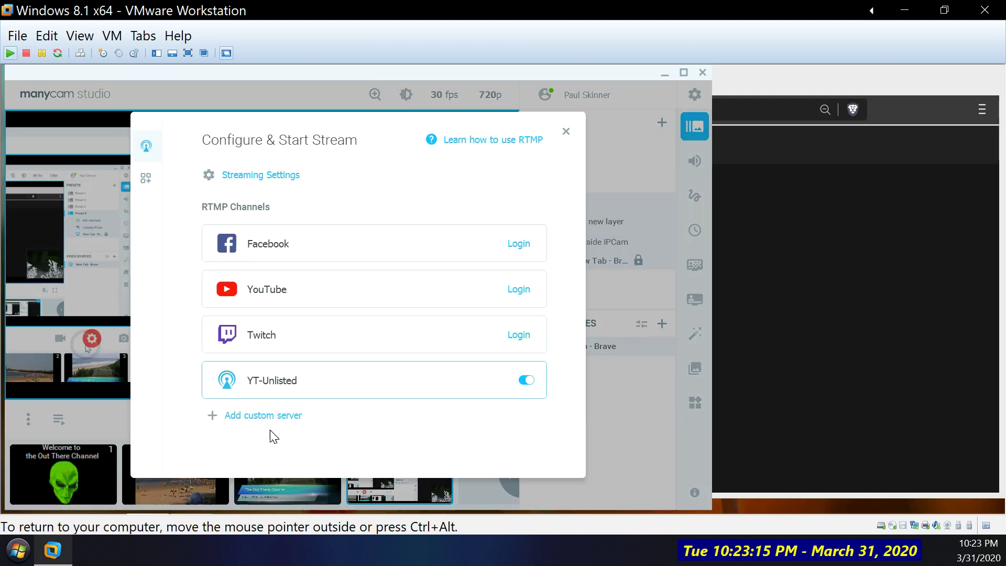
click(526, 380)
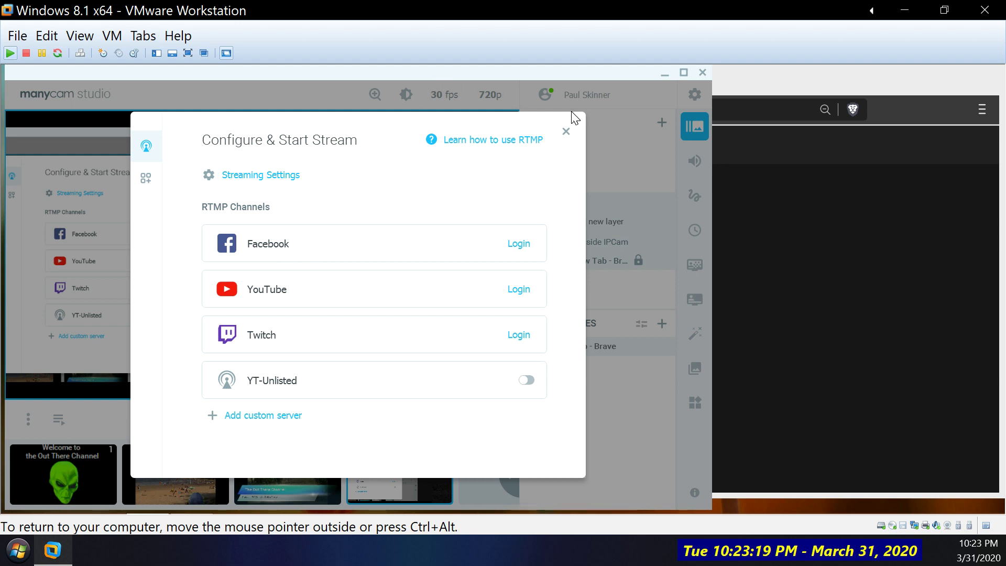
click(573, 138)
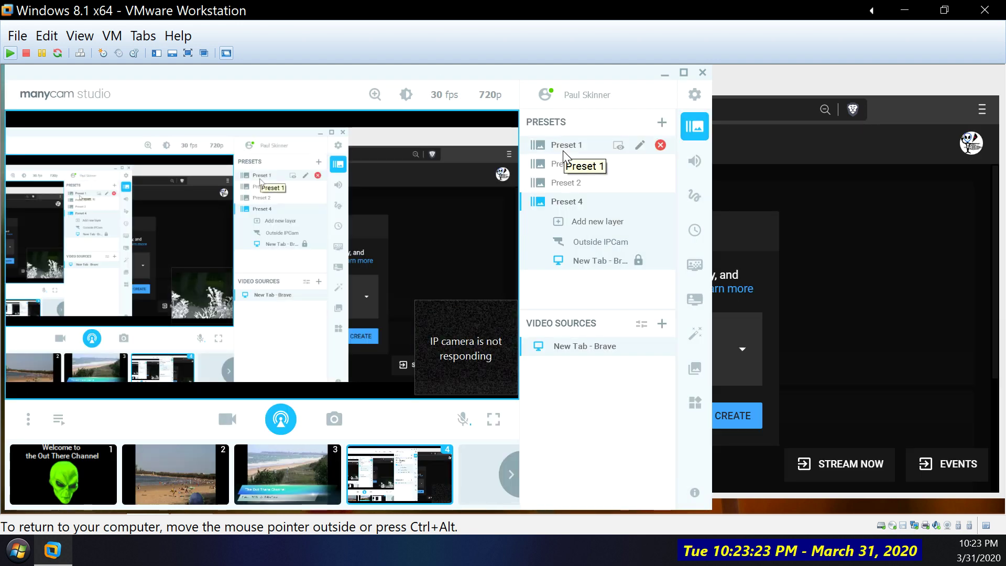
click(665, 74)
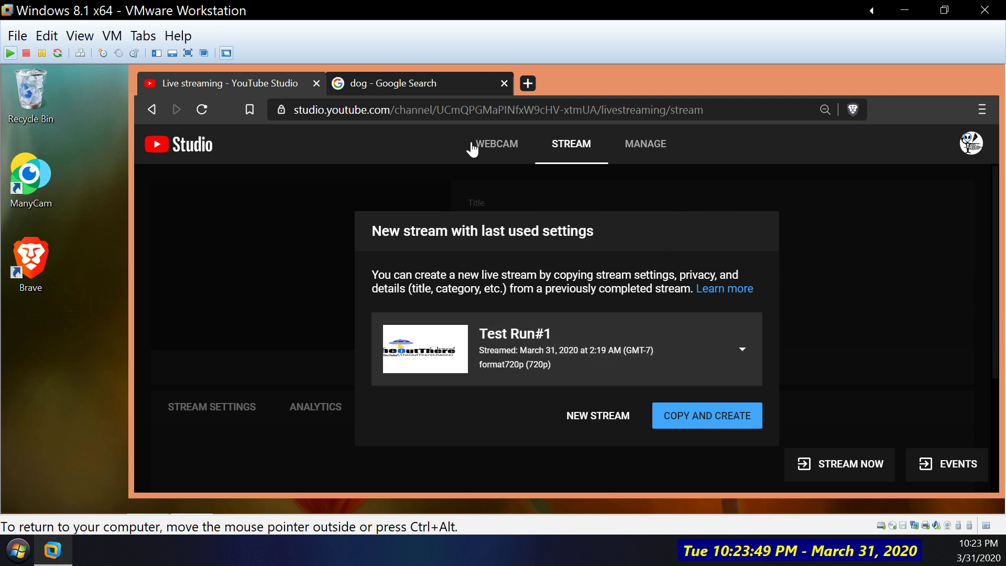
Step: Look through YouTube Studio's Manage and Stream pages, including the previous streams offered for copying settings to a new stream
click(660, 149)
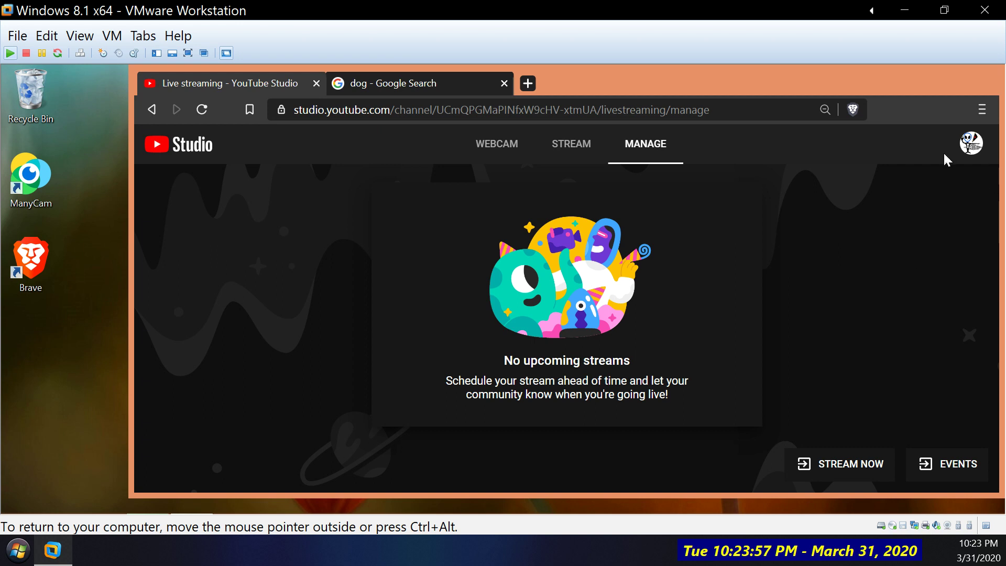
click(565, 154)
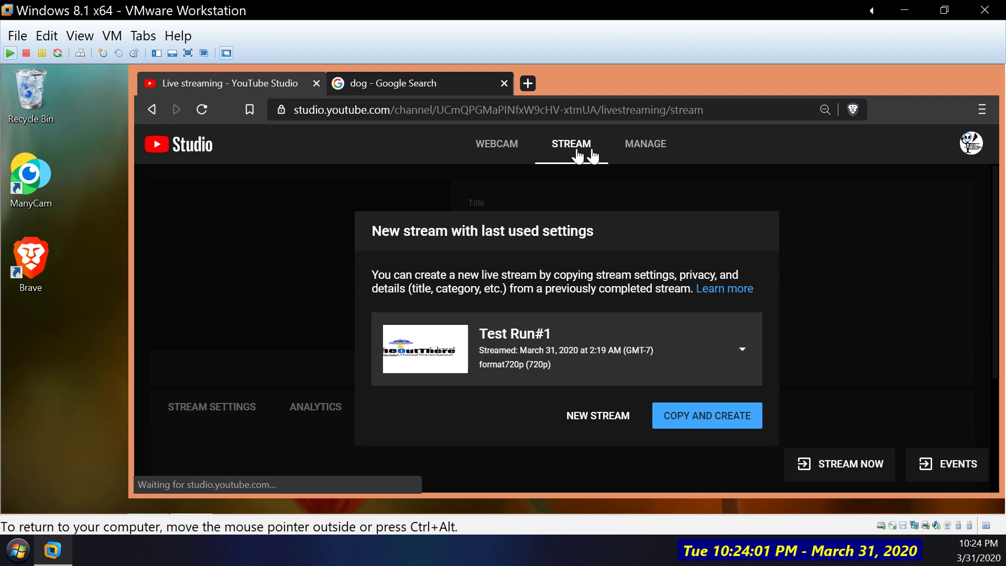
click(649, 155)
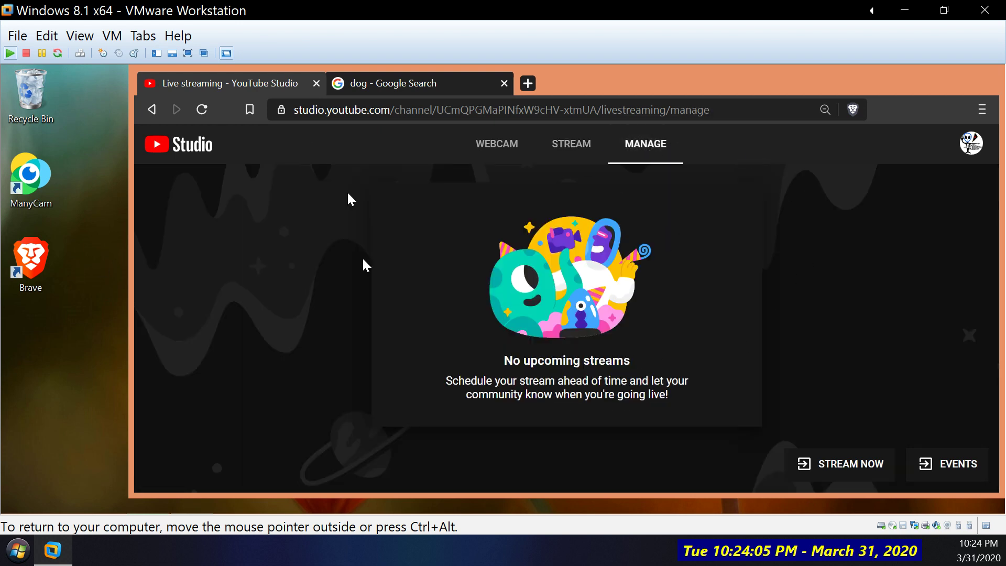
click(572, 149)
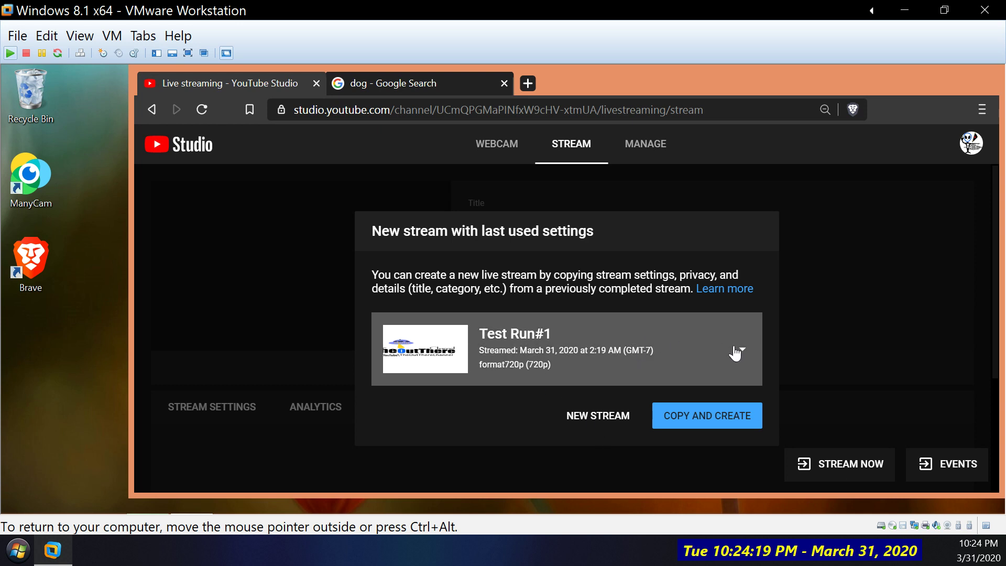
click(739, 351)
click(735, 353)
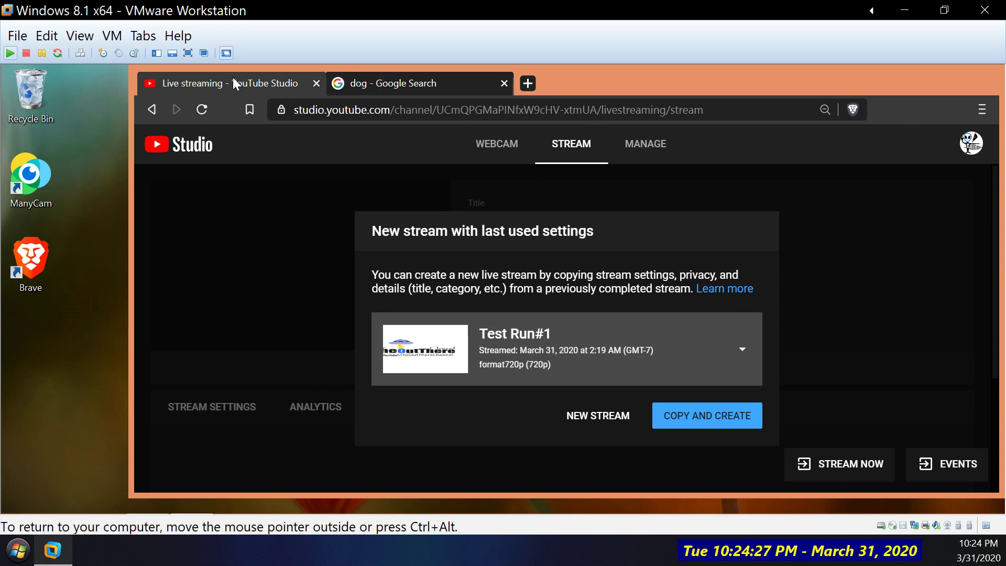
Step: Go to the channel's live videos in YouTube Studio and check the options available for the Test Run#1 replay
click(163, 150)
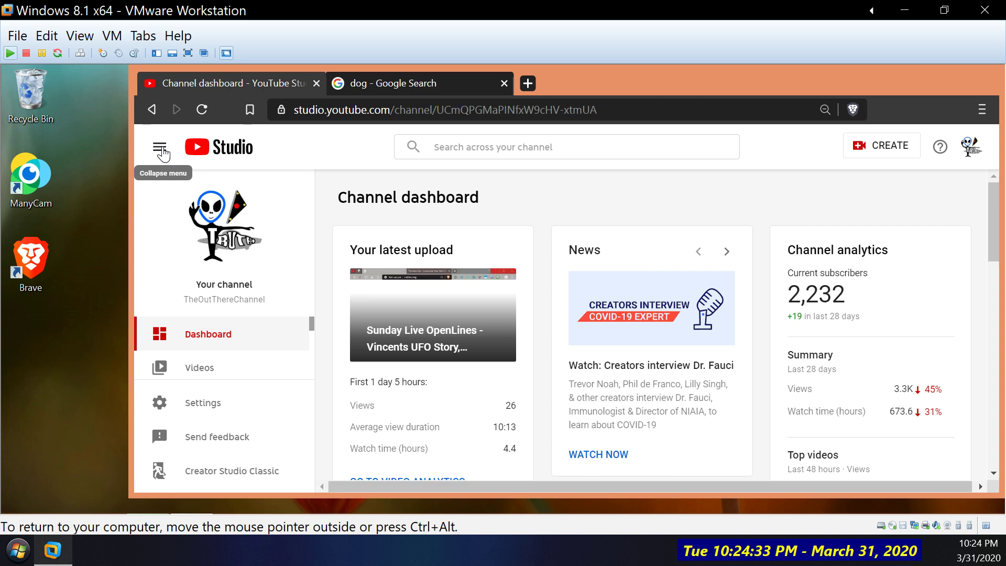
click(215, 377)
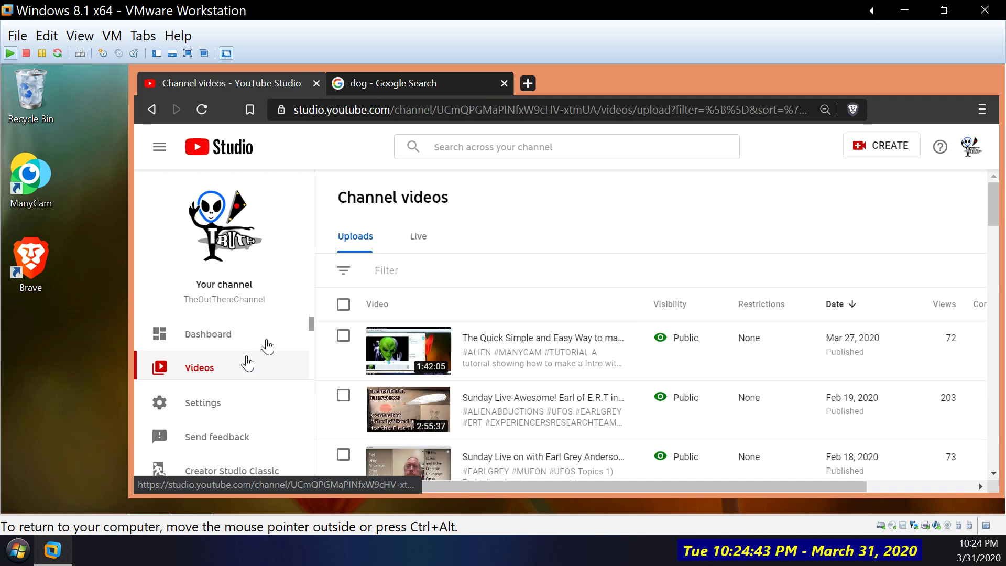
click(426, 238)
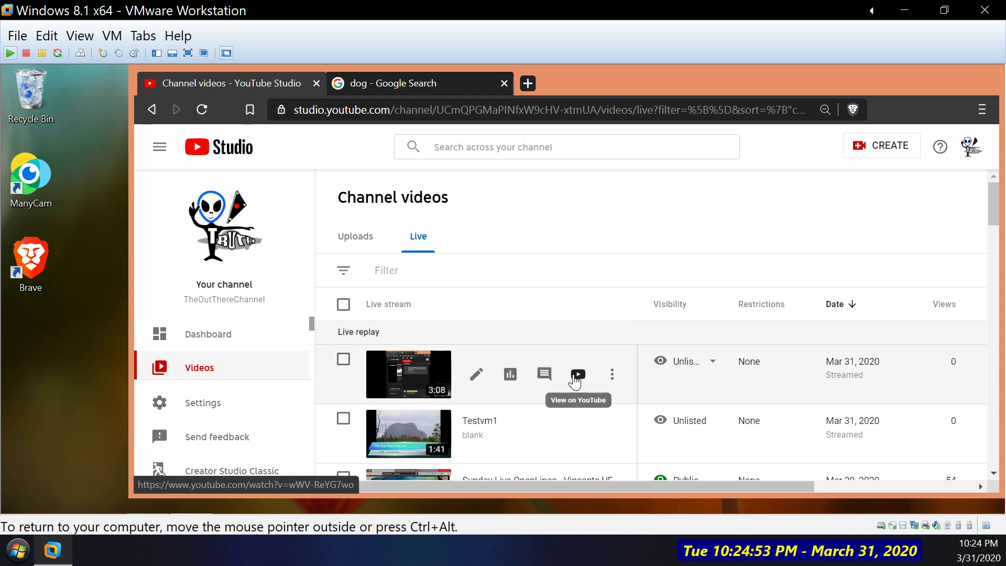
click(610, 376)
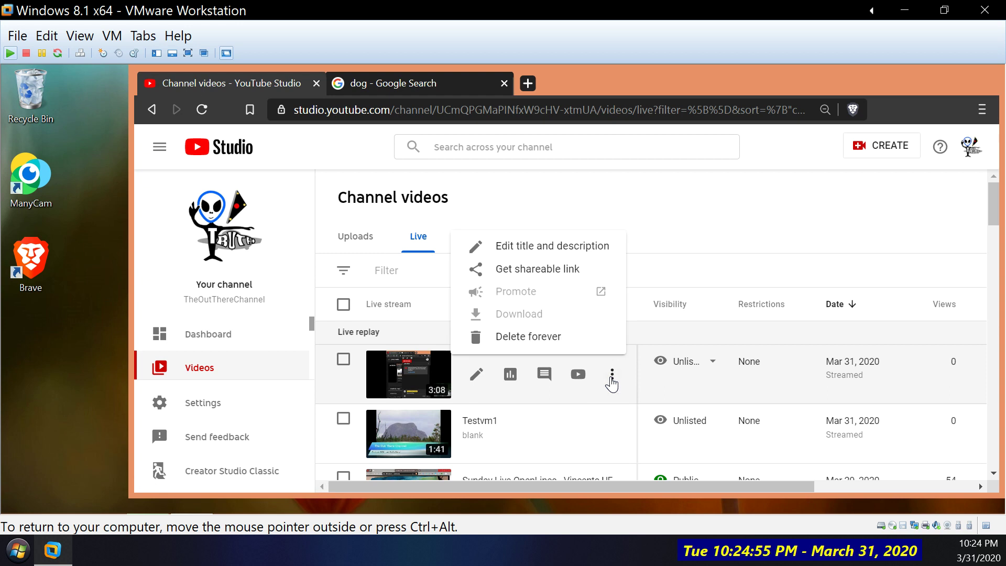
click(649, 201)
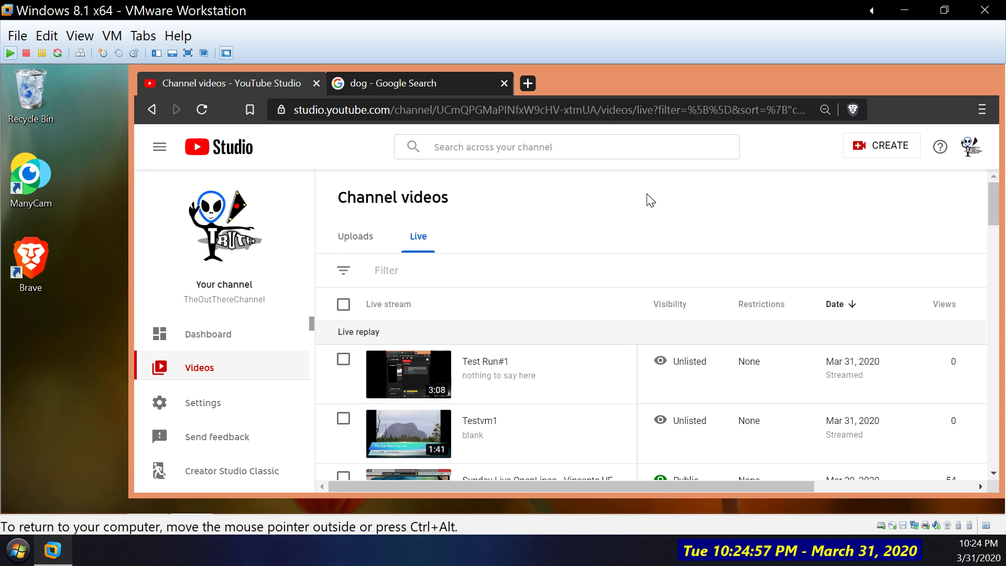
Step: View the Test Run#1 replay on YouTube, block the site's notifications, and review the video and its details
mouse_move(588, 357)
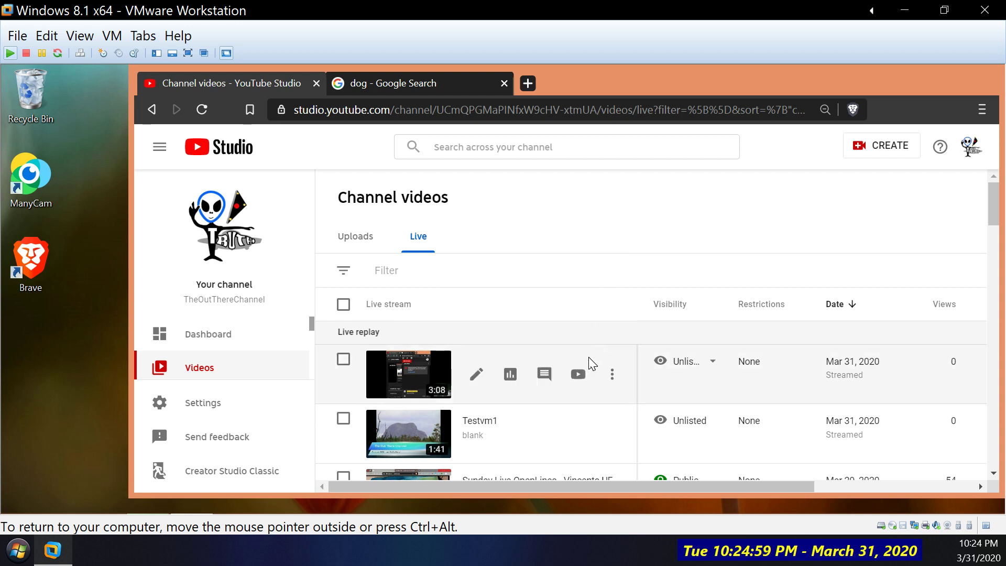
click(577, 375)
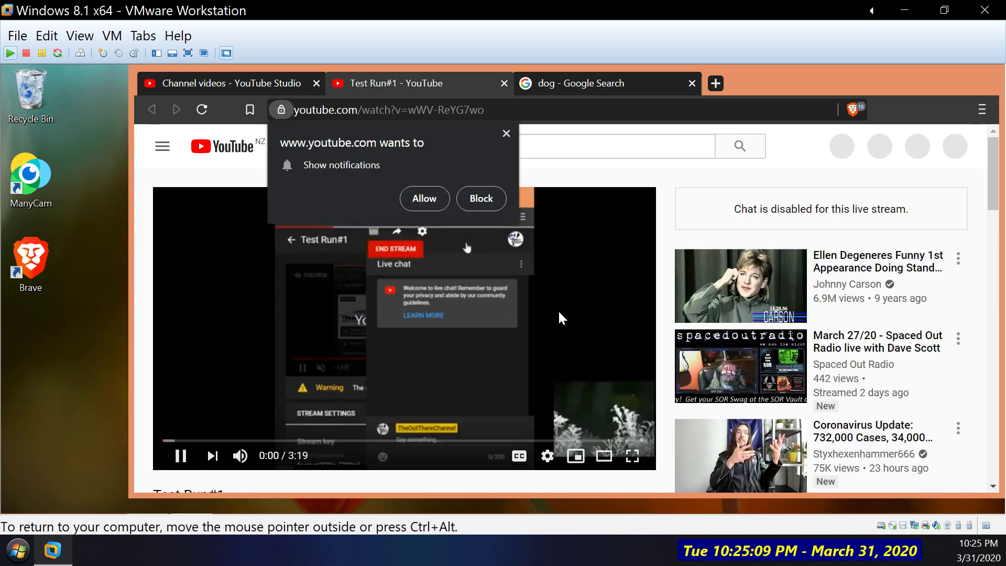
click(482, 198)
scroll(148, 226, down, 3)
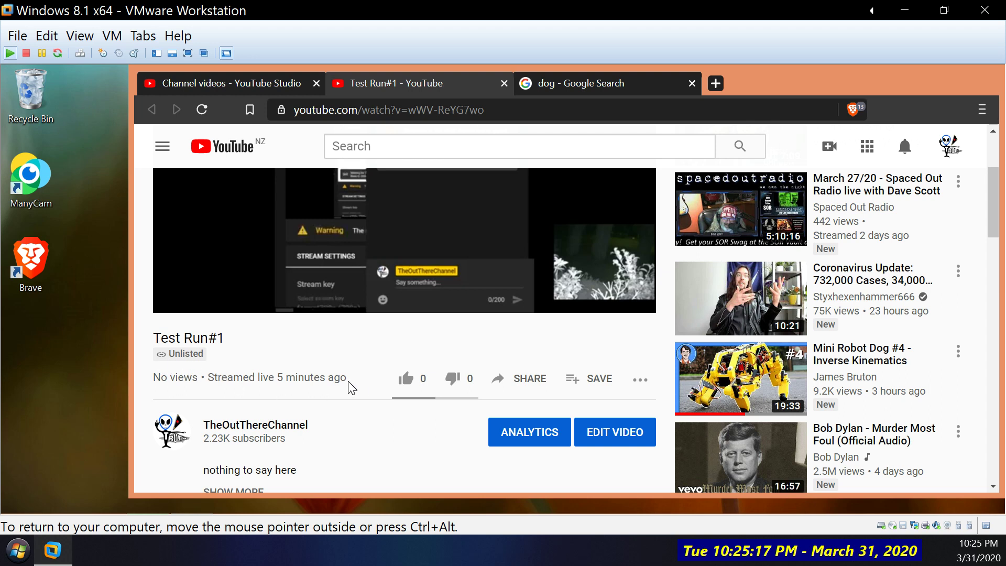
scroll(348, 382, up, 3)
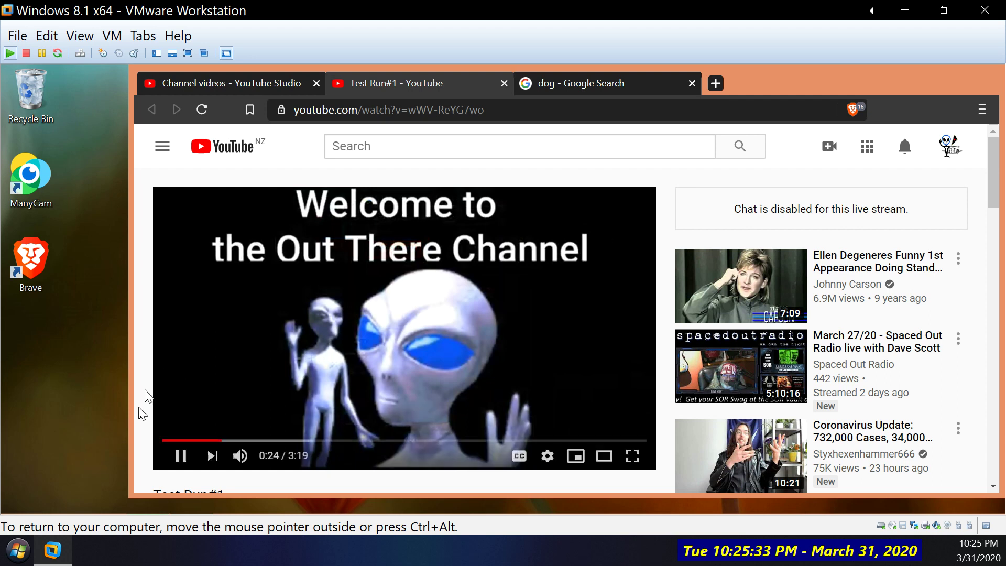
mouse_move(243, 466)
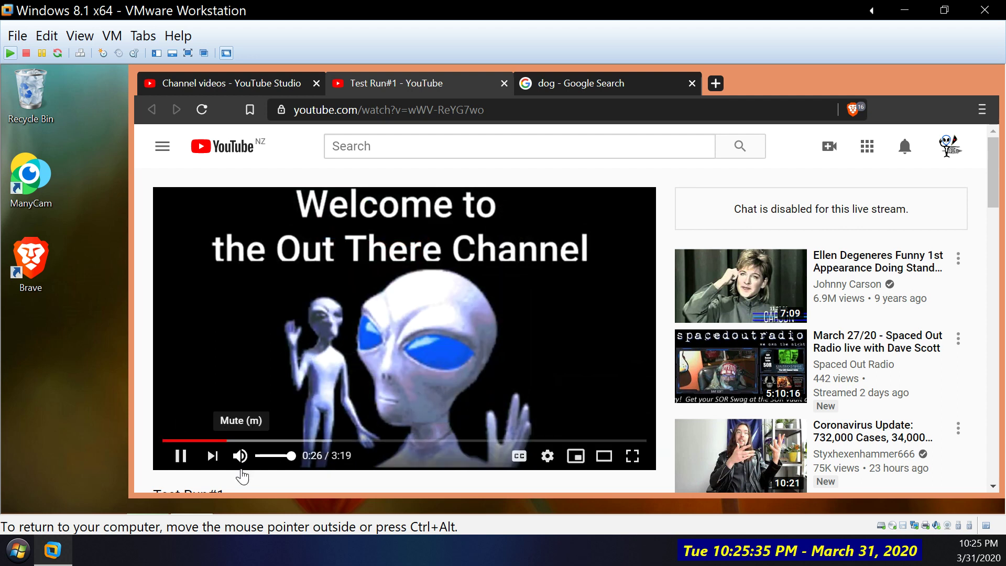
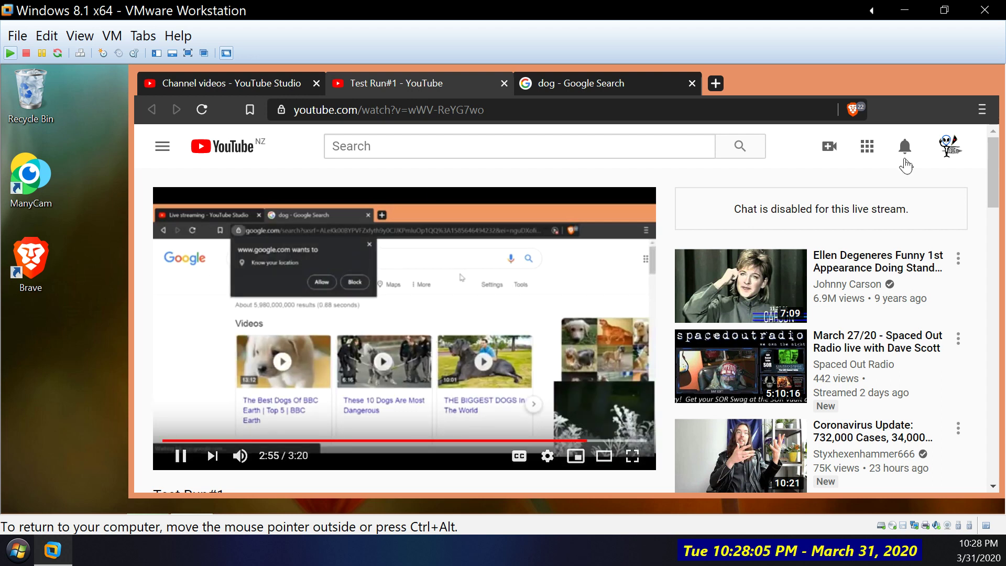
Step: Close the dog Google Search tab and the Test Run#1 YouTube tab, keeping the YouTube Studio tab
click(692, 83)
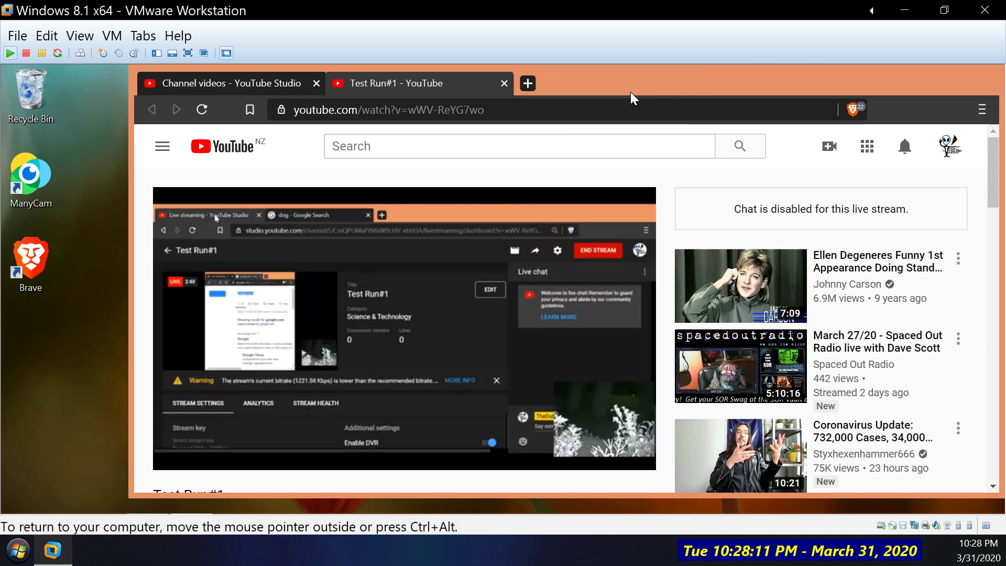
click(209, 87)
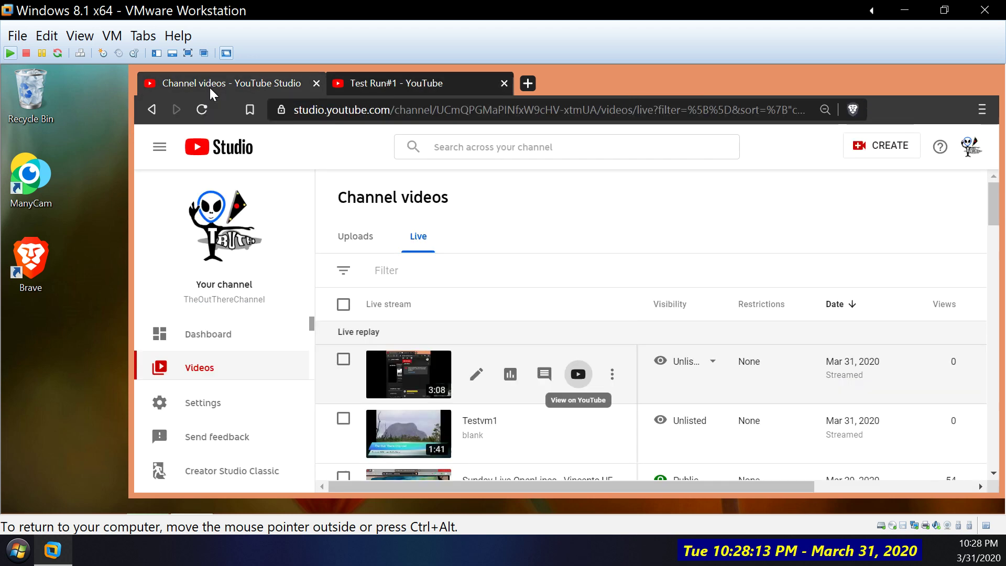
click(378, 88)
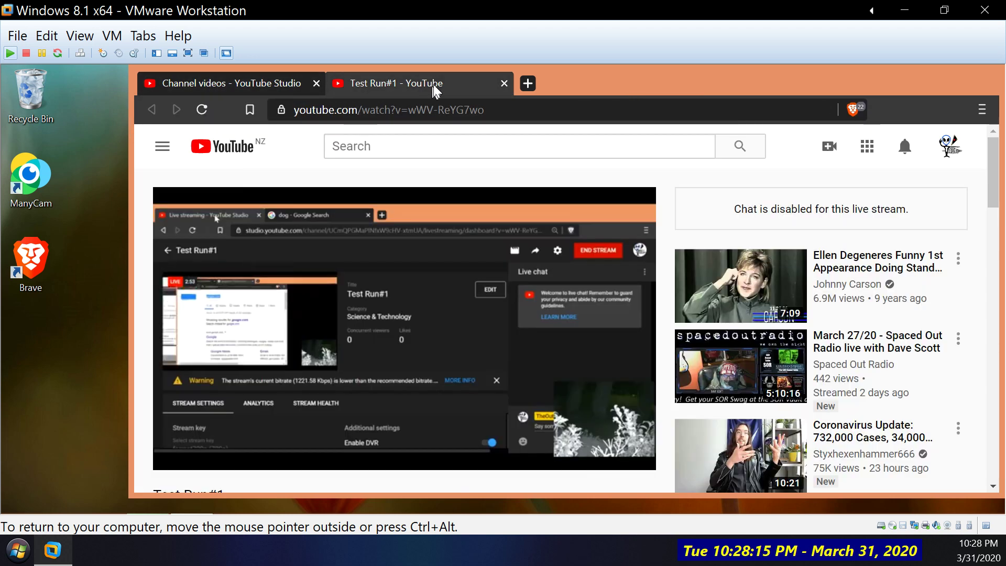
click(504, 84)
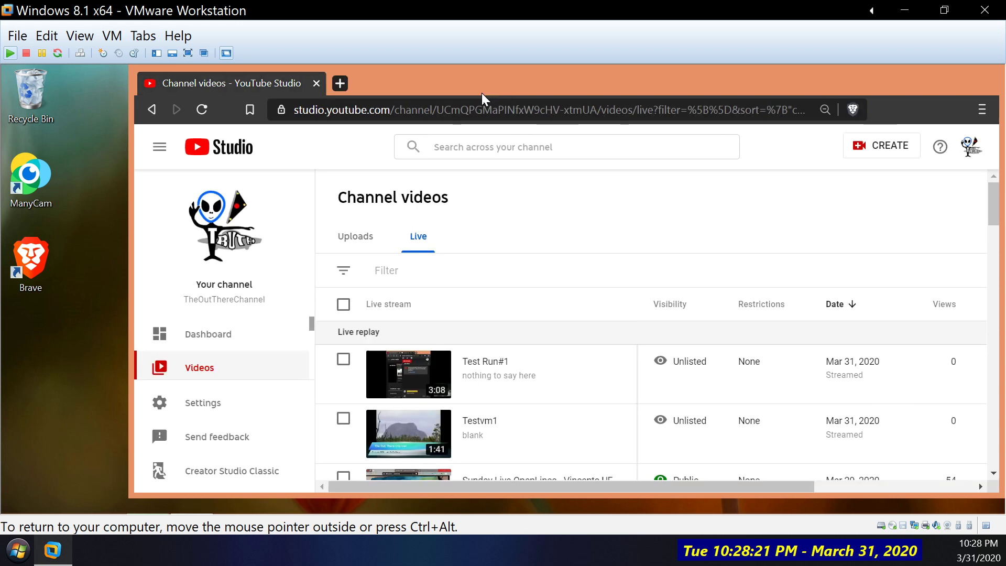
Step: Move the Brave window aside to reach the virtual machine's taskbar, and close the Brave window
drag(485, 93, 375, 90)
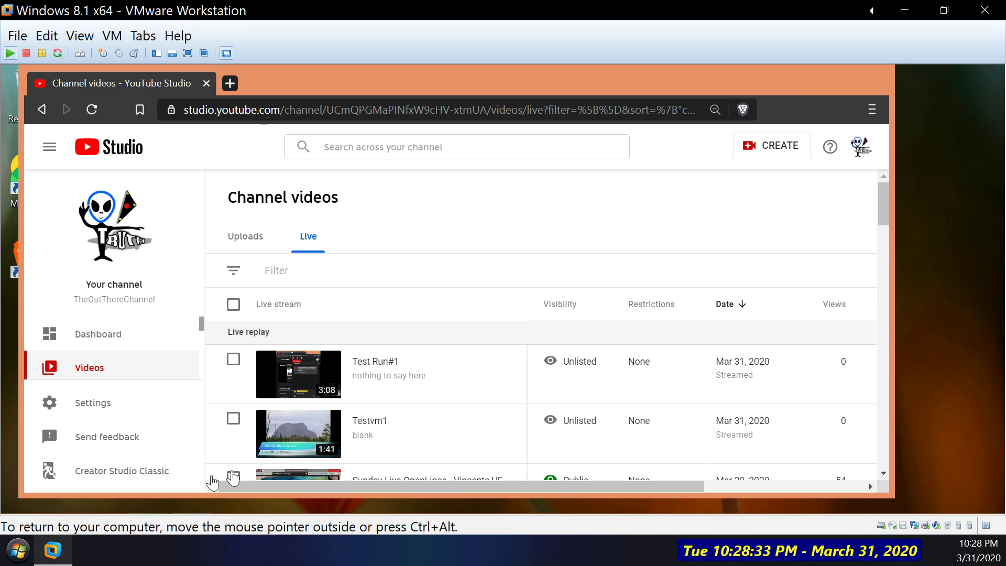
click(199, 503)
click(199, 503)
click(199, 502)
click(199, 503)
click(199, 502)
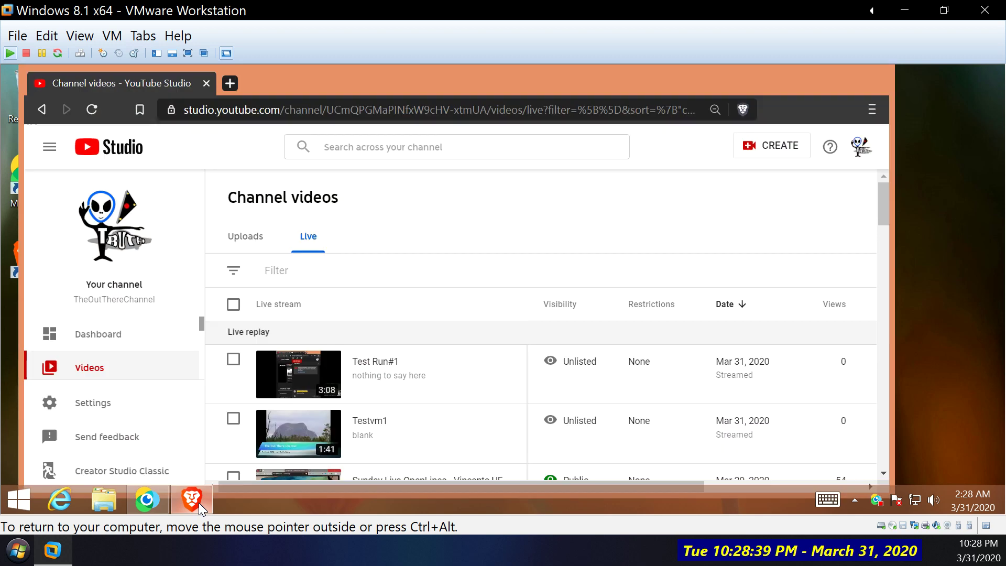
right_click(199, 501)
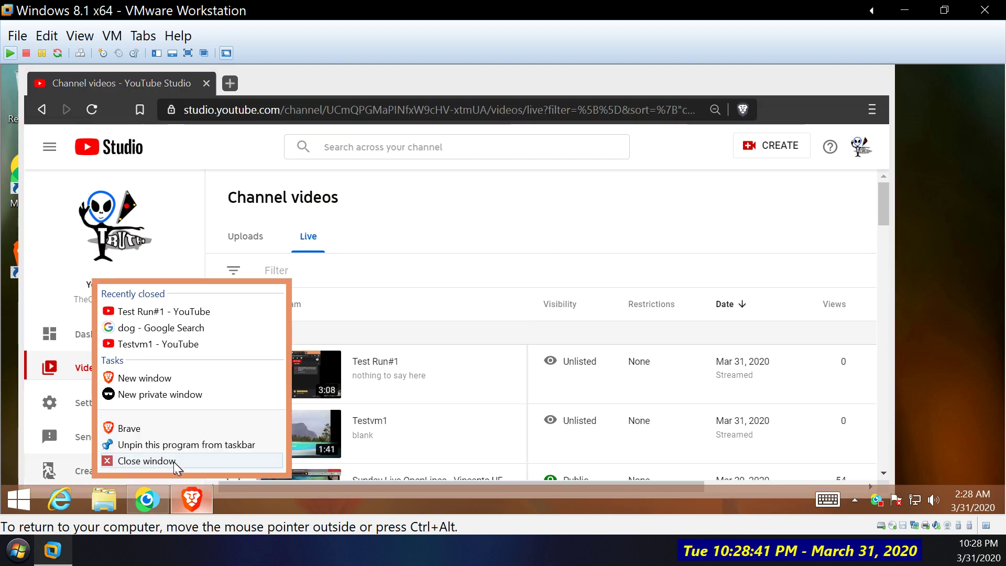
click(157, 460)
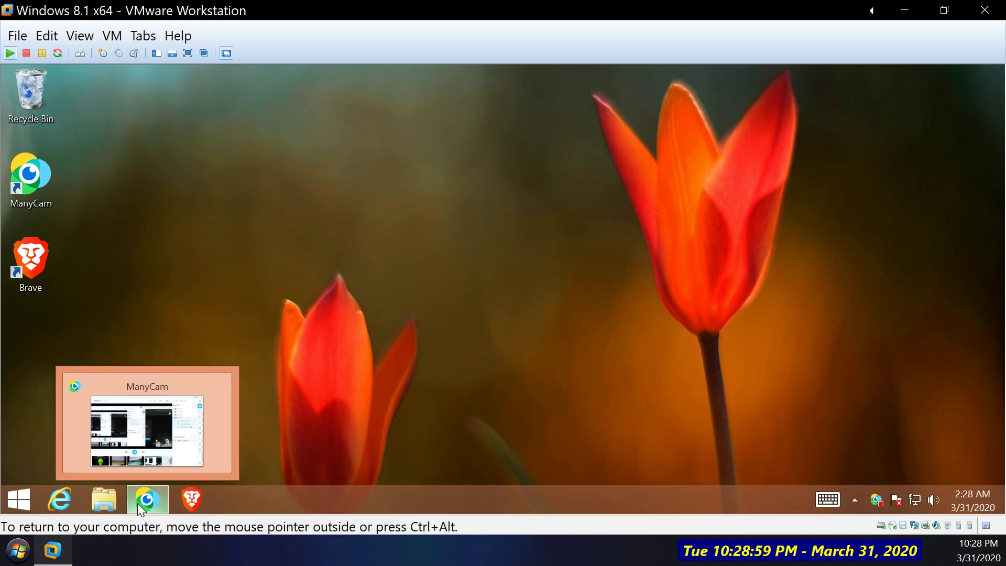
Step: Switch to ManyCam and check its RTMP streaming settings, including the available quality presets, leaving the settings unchanged
click(142, 506)
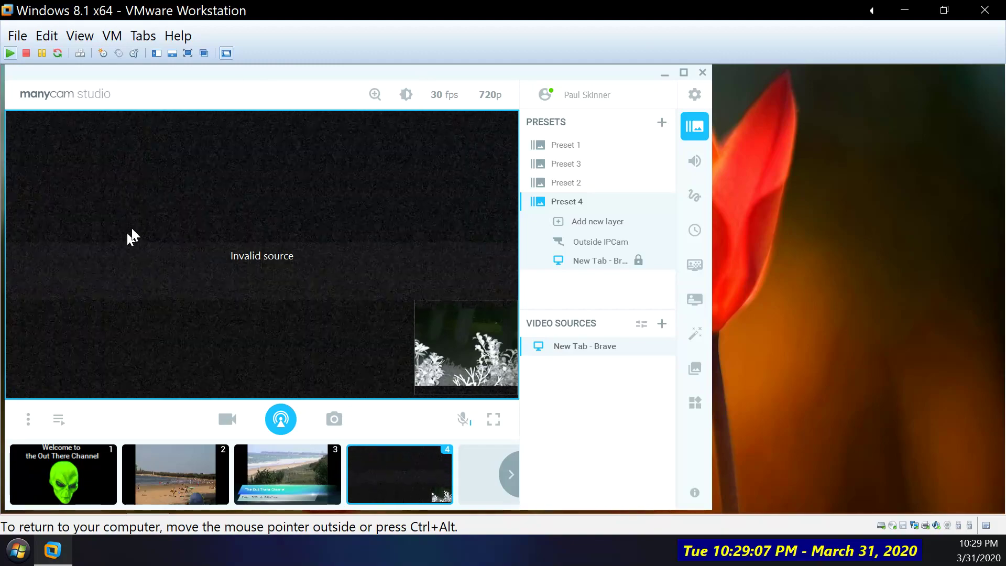
mouse_move(269, 463)
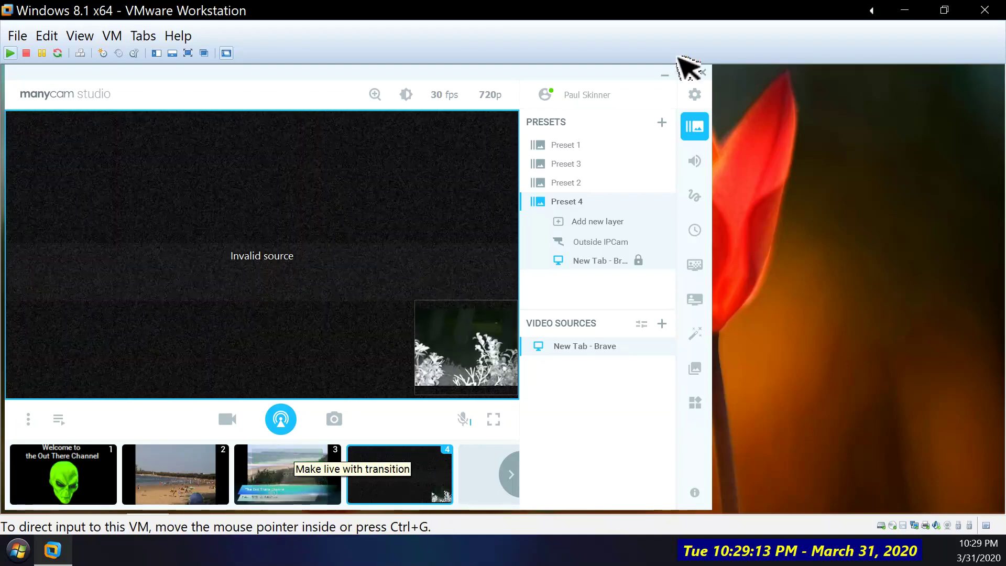
click(695, 94)
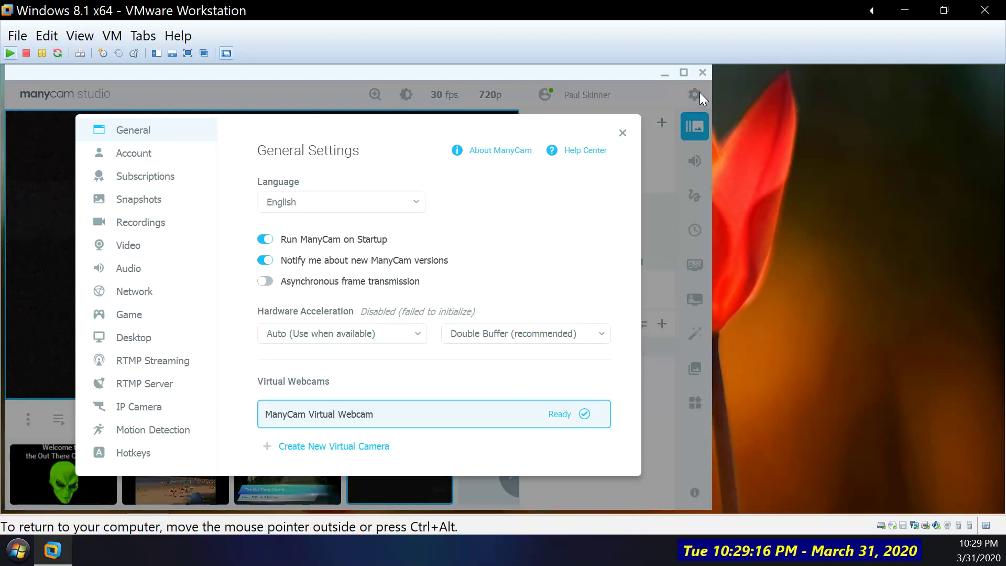
click(152, 365)
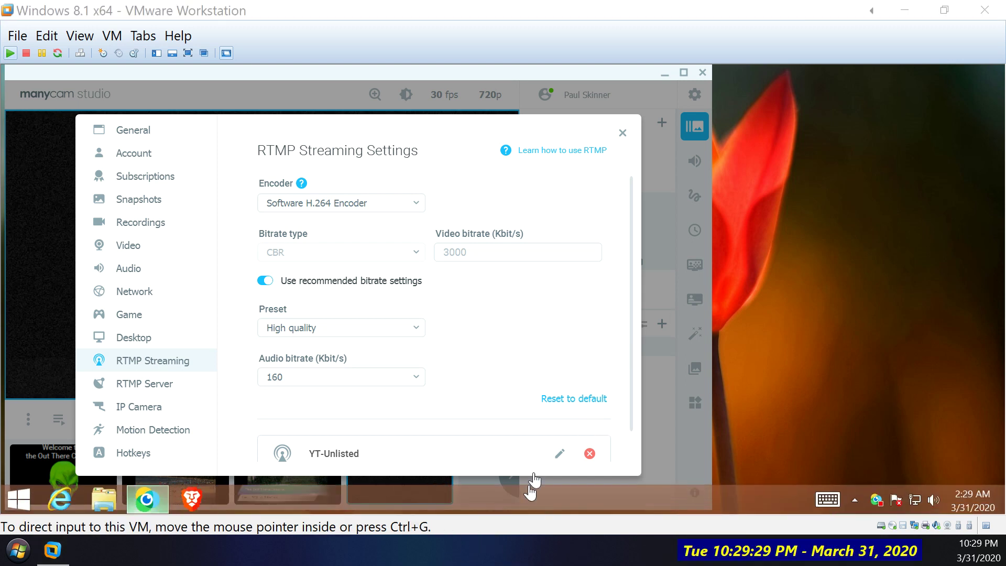
click(470, 409)
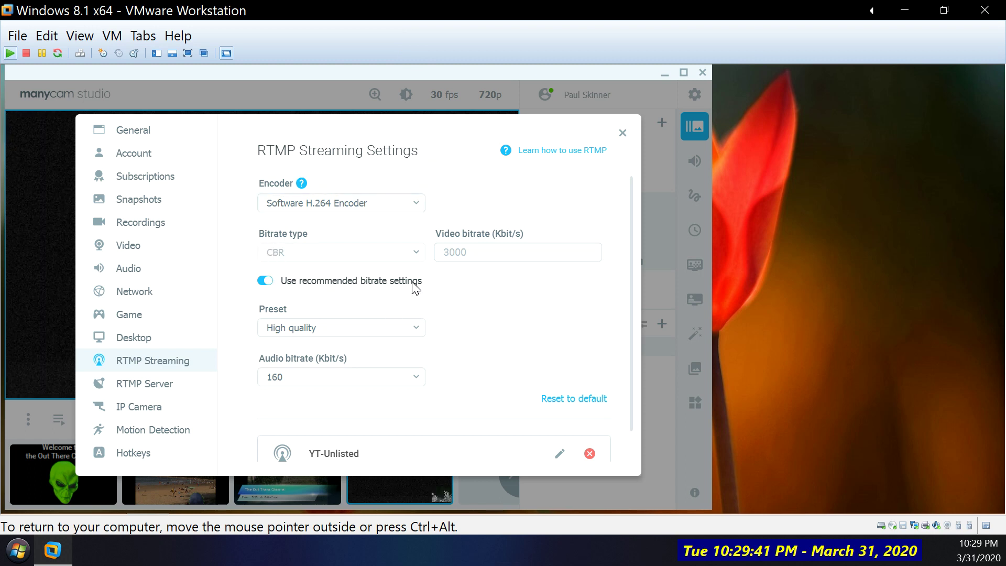
click(373, 328)
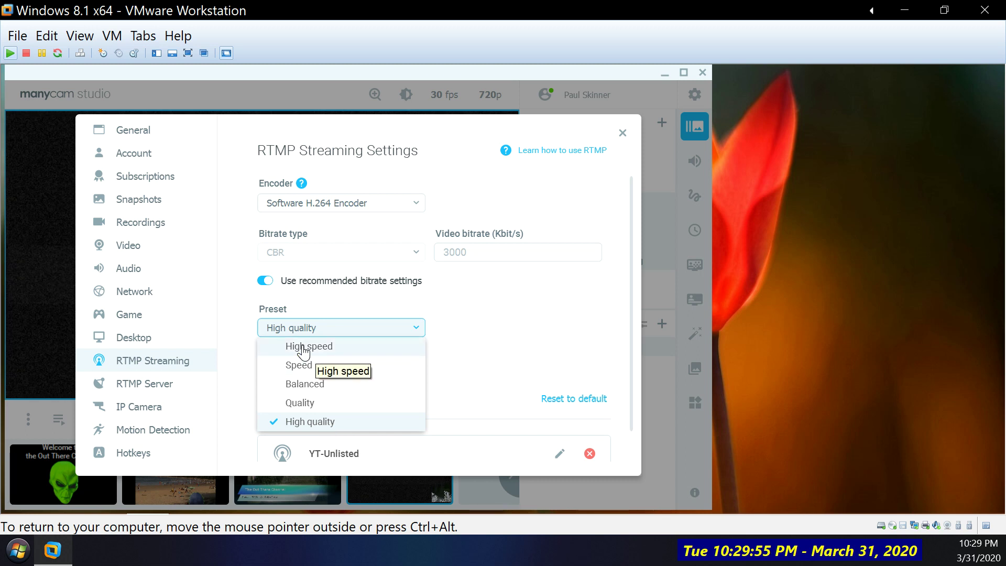
click(456, 294)
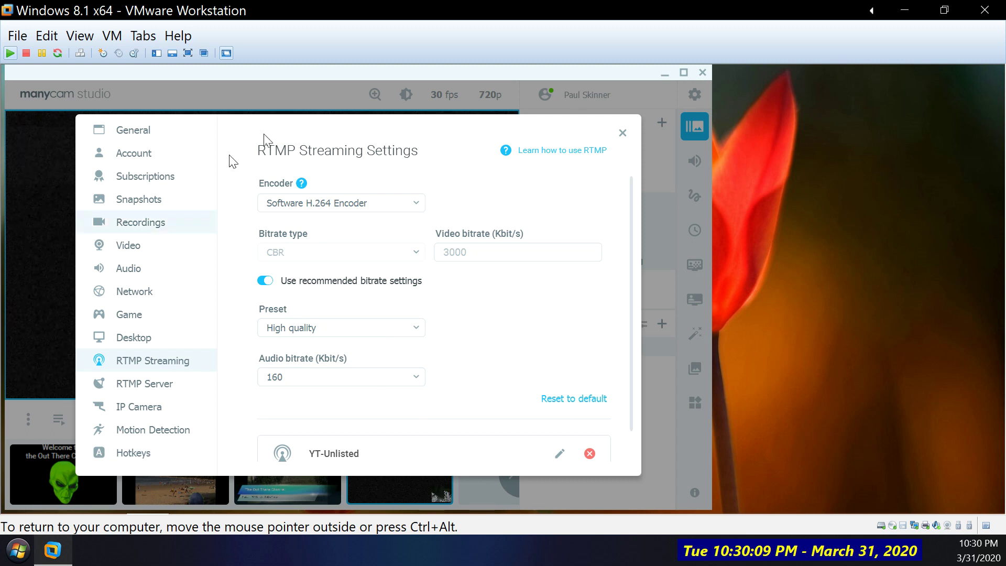
click(622, 133)
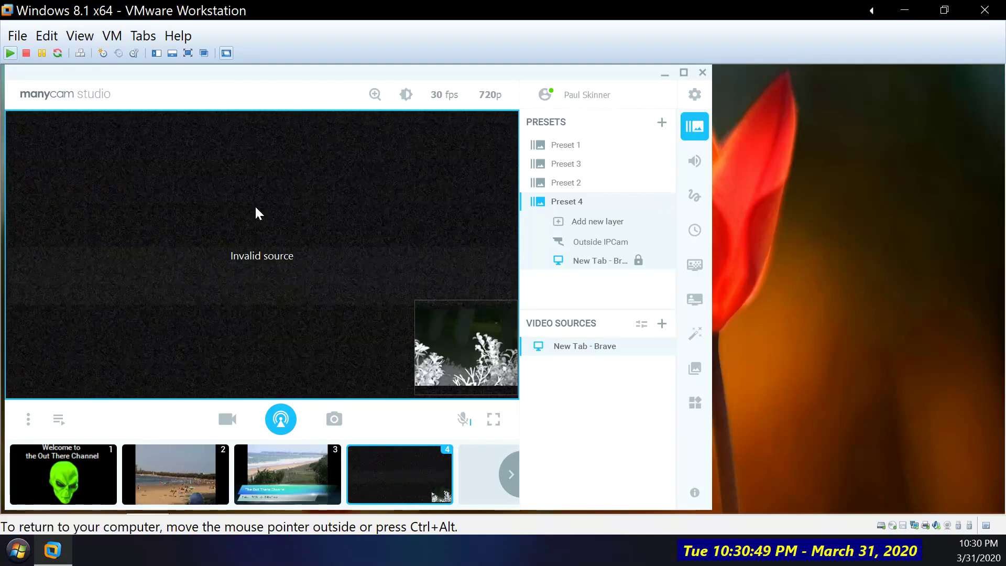
click(281, 419)
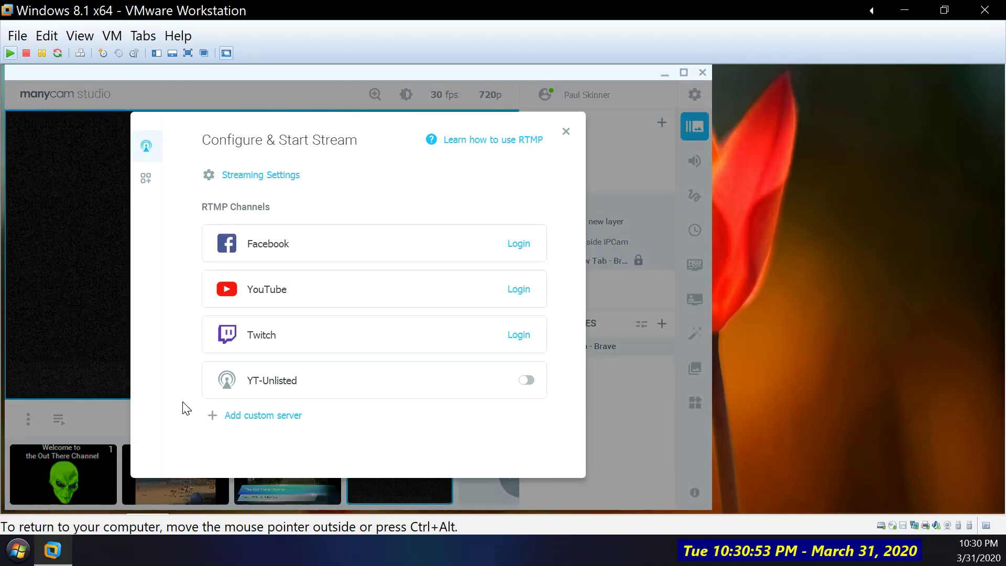
click(223, 421)
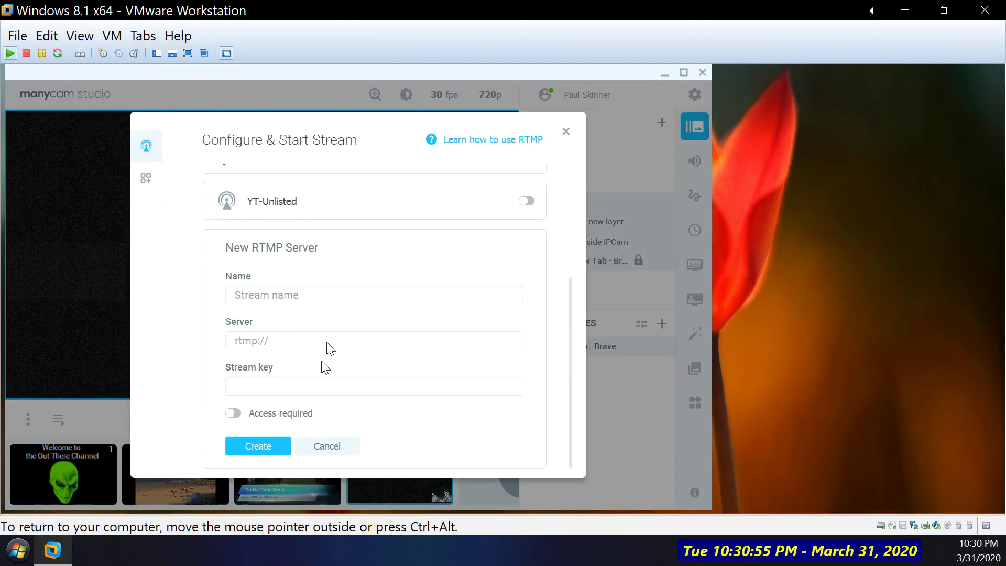
click(283, 301)
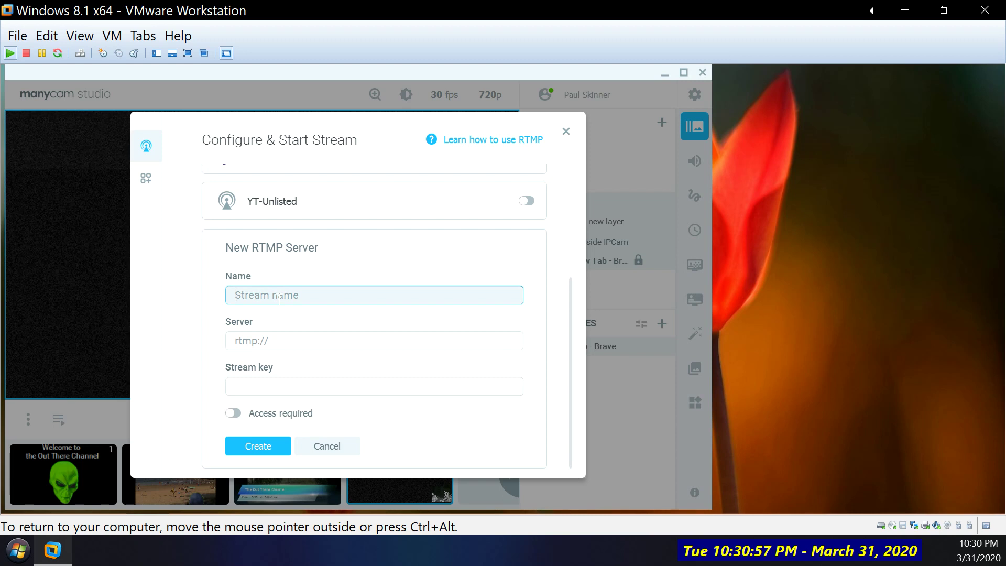
text(YT-Public)
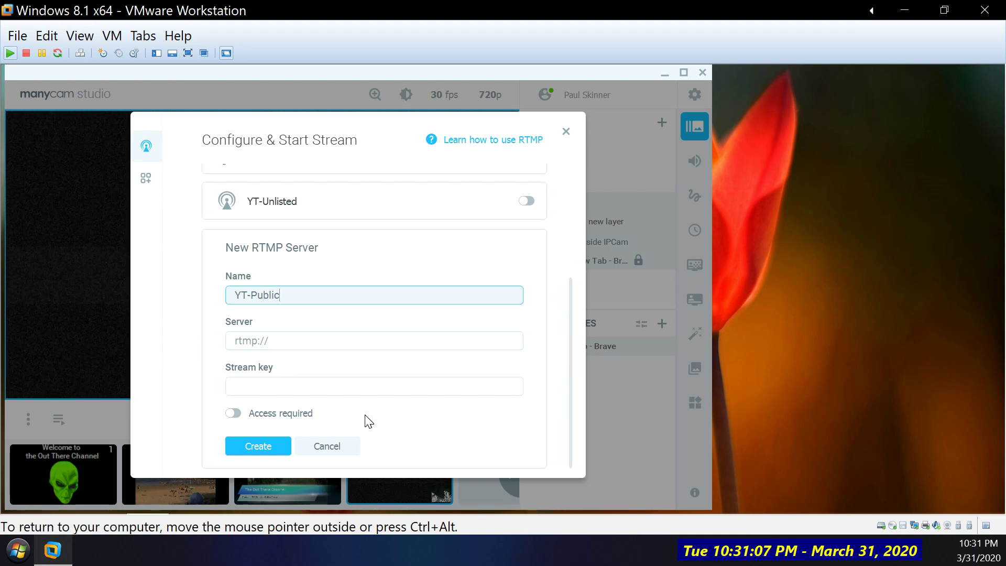
click(327, 444)
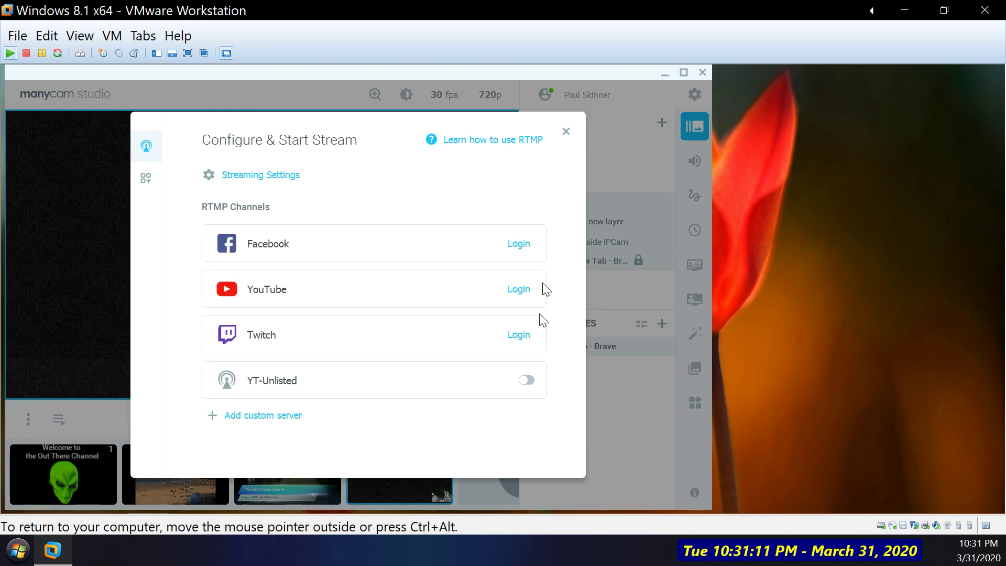
click(567, 130)
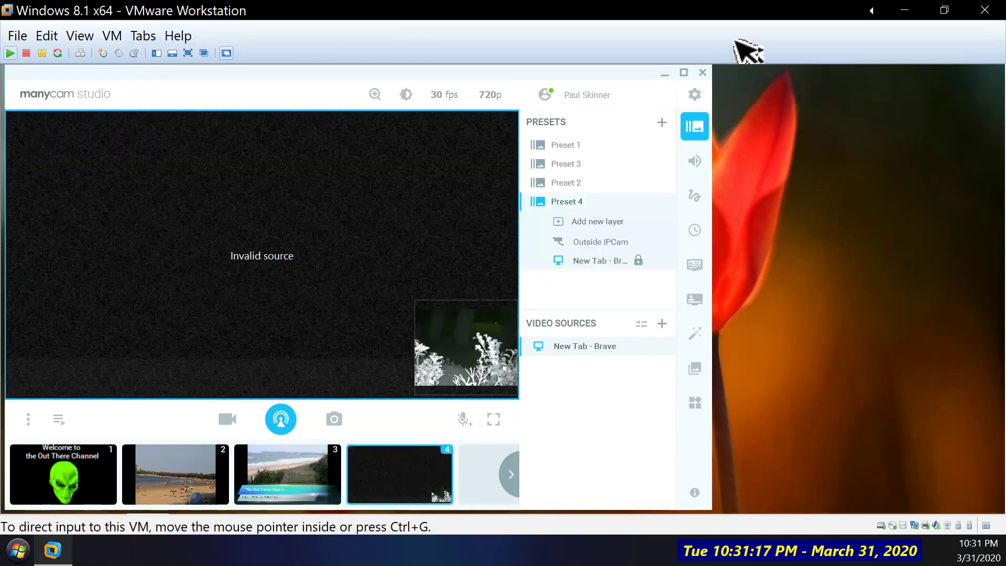
Step: Close the ManyCam window
click(703, 73)
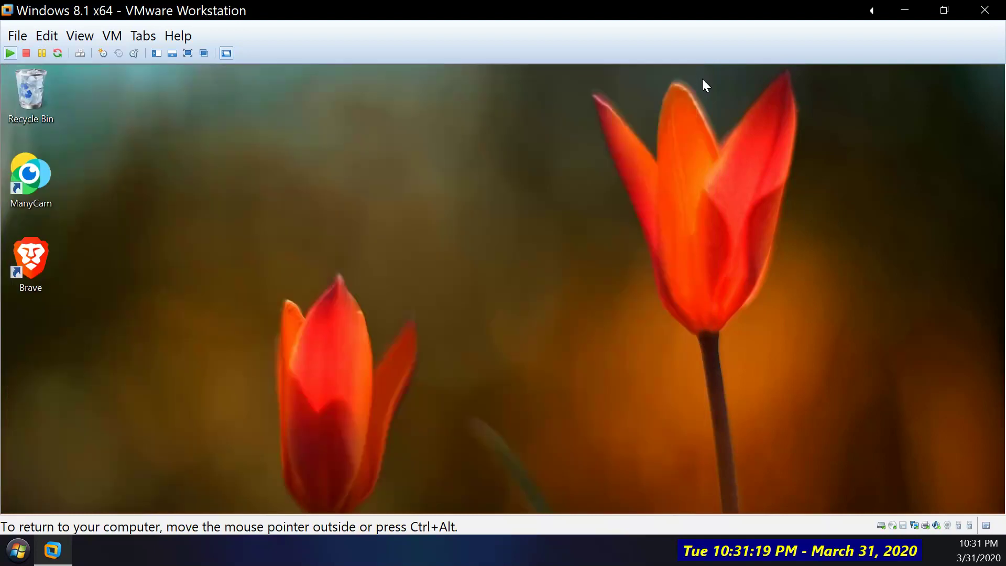